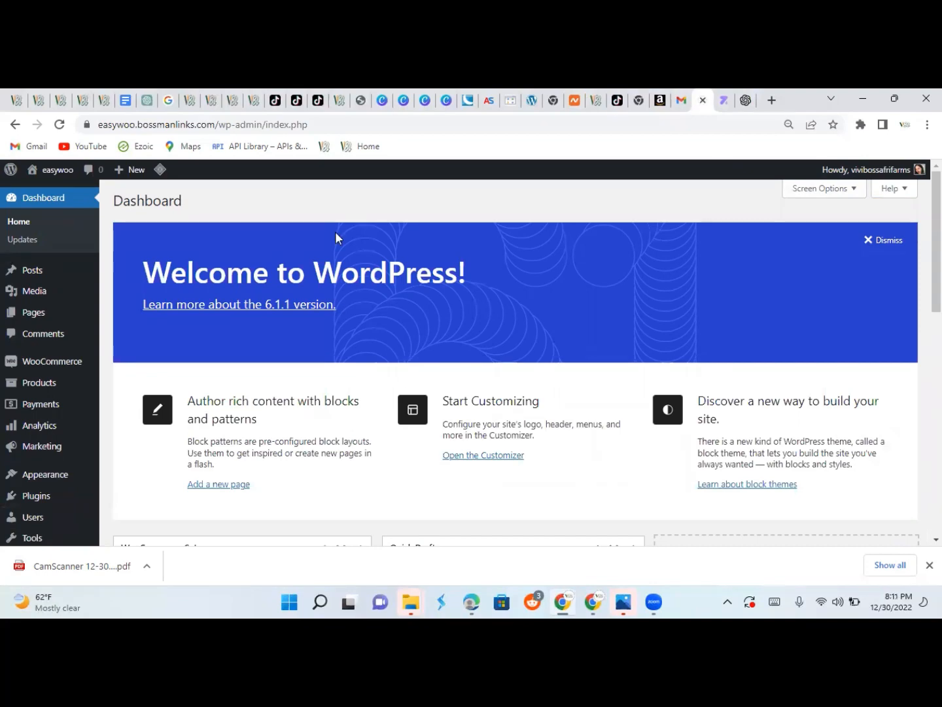
# Open a blank Add new product page from the Products menu in the sidebar.
pyautogui.moveTo(52, 378)
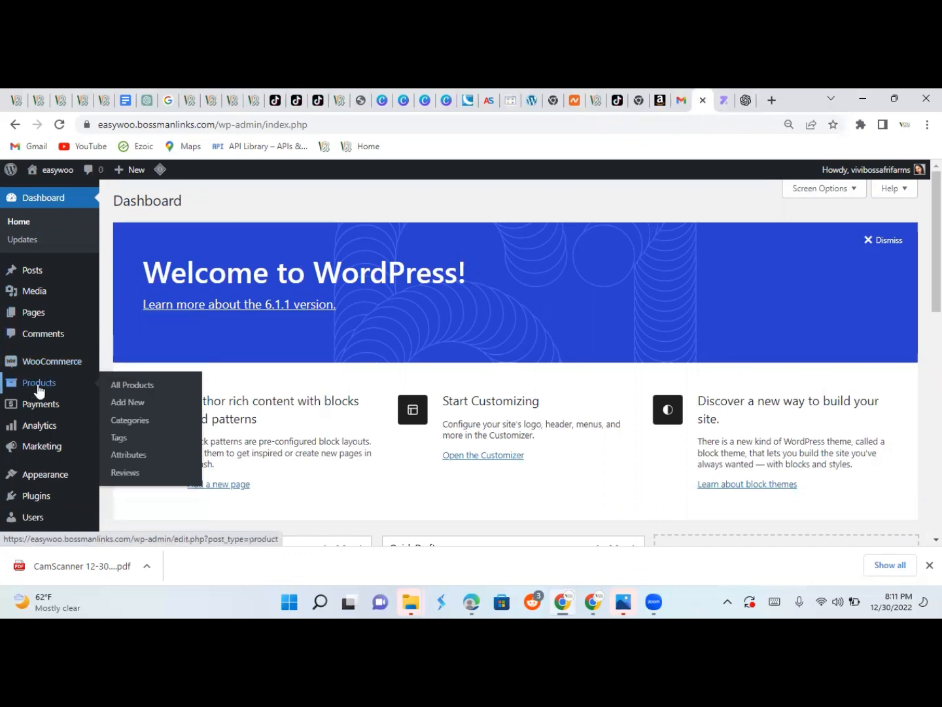
pyautogui.click(117, 410)
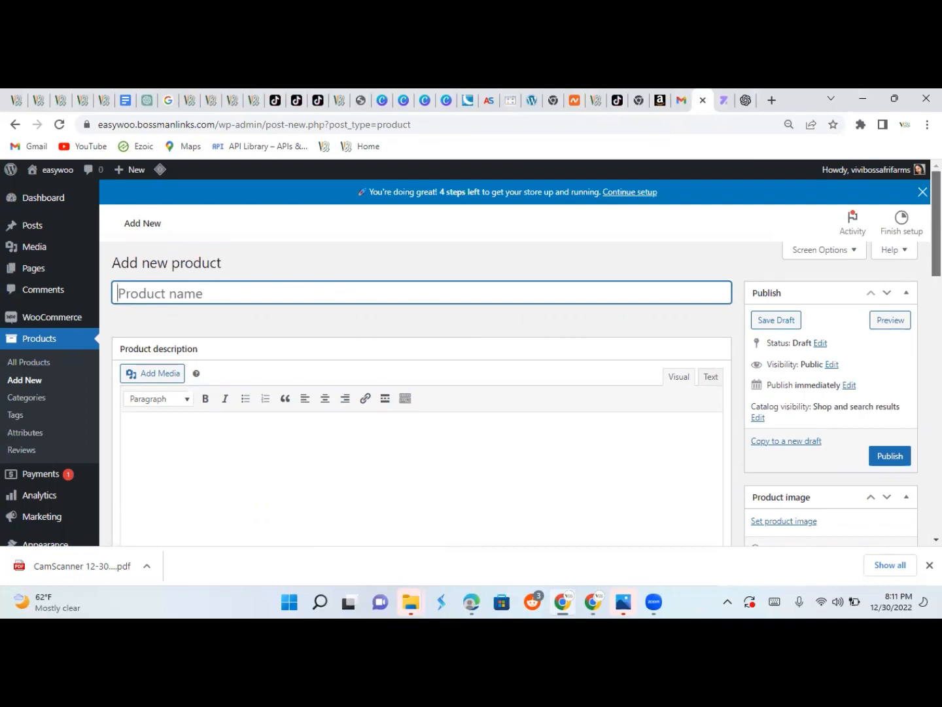
pyautogui.scroll(-4, 937, 224)
pyautogui.scroll(-1, 527, 388)
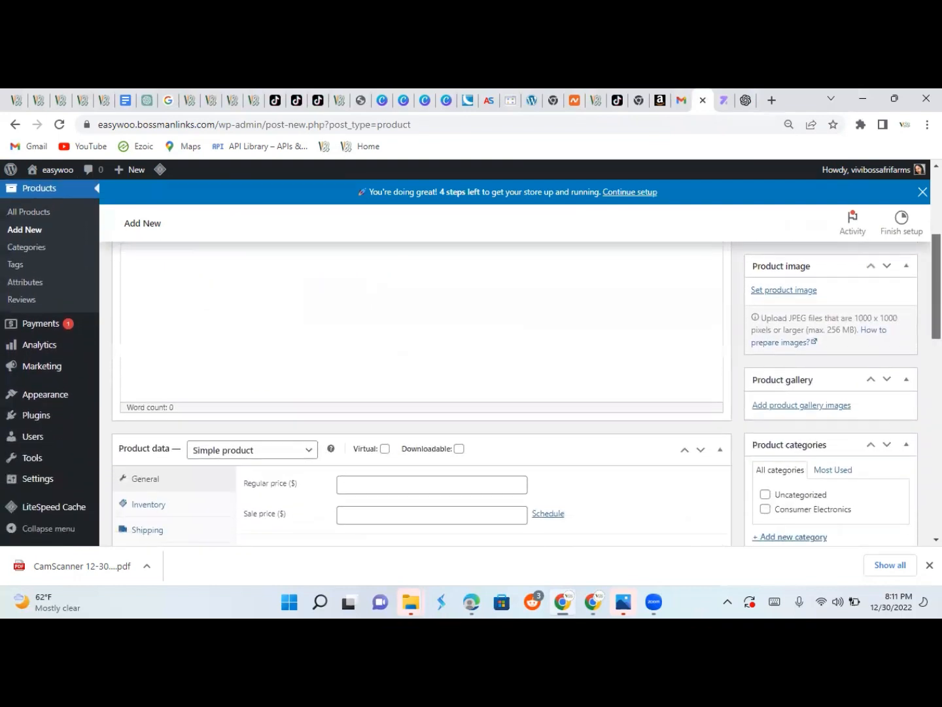
pyautogui.scroll(-1, 526, 393)
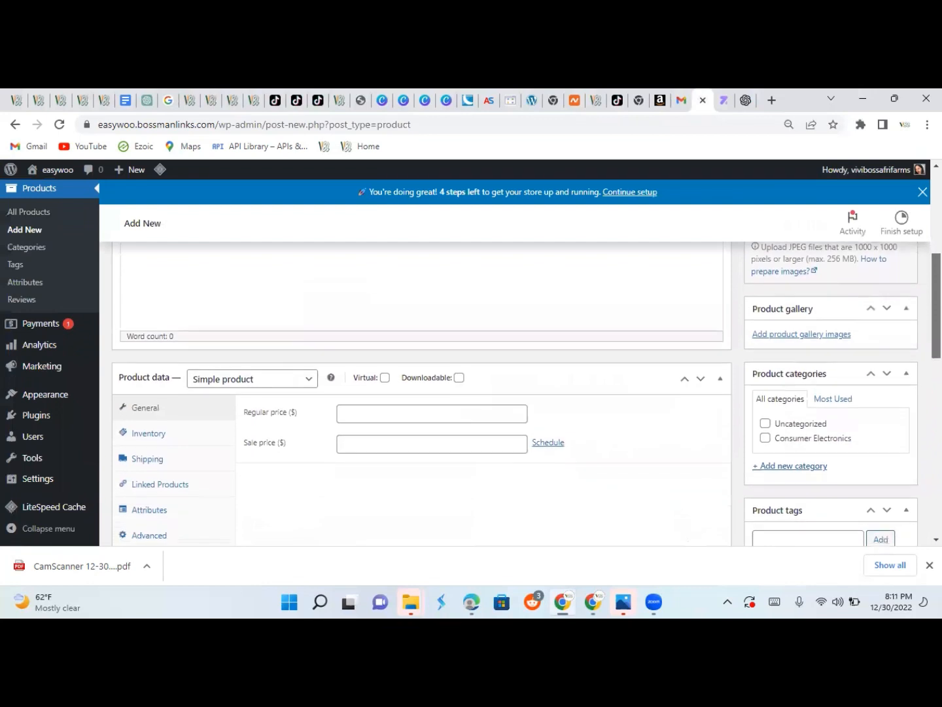
pyautogui.scroll(-1, 527, 393)
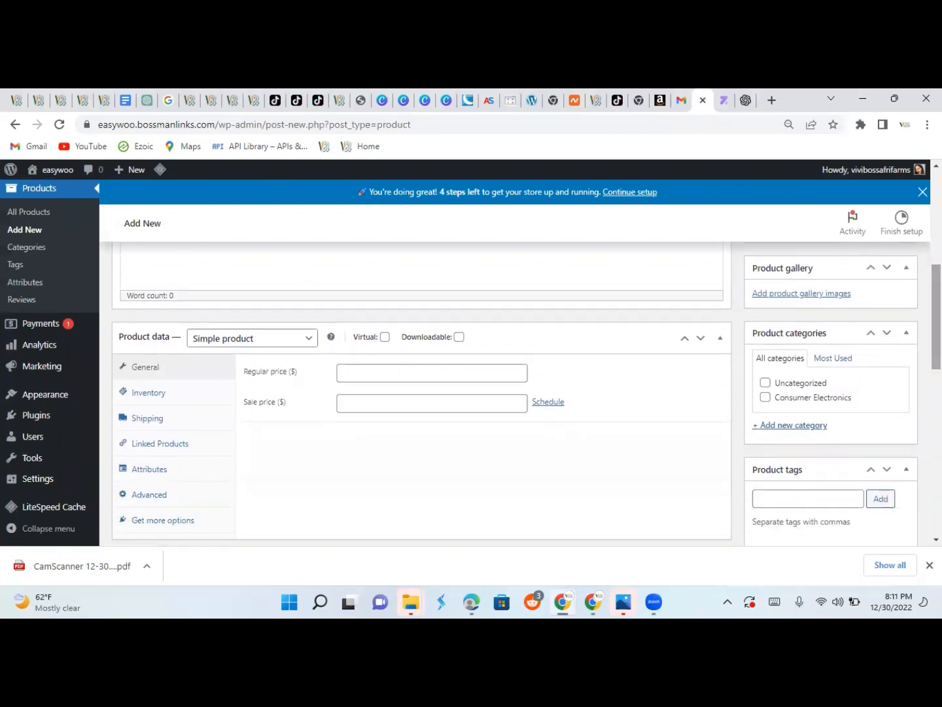
pyautogui.scroll(-2, 527, 392)
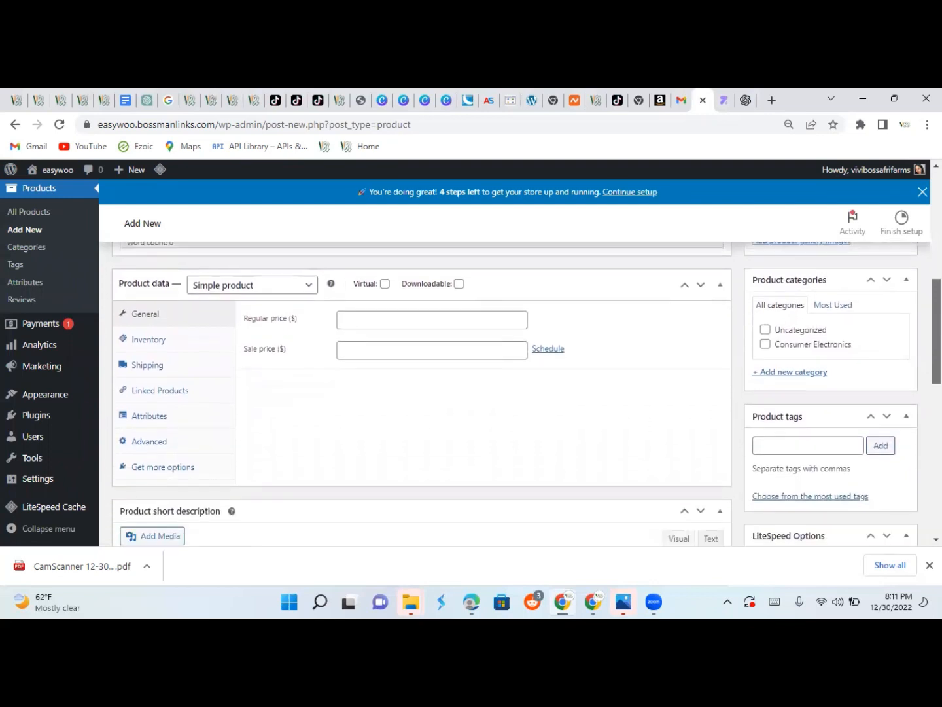
pyautogui.scroll(-3, 422, 392)
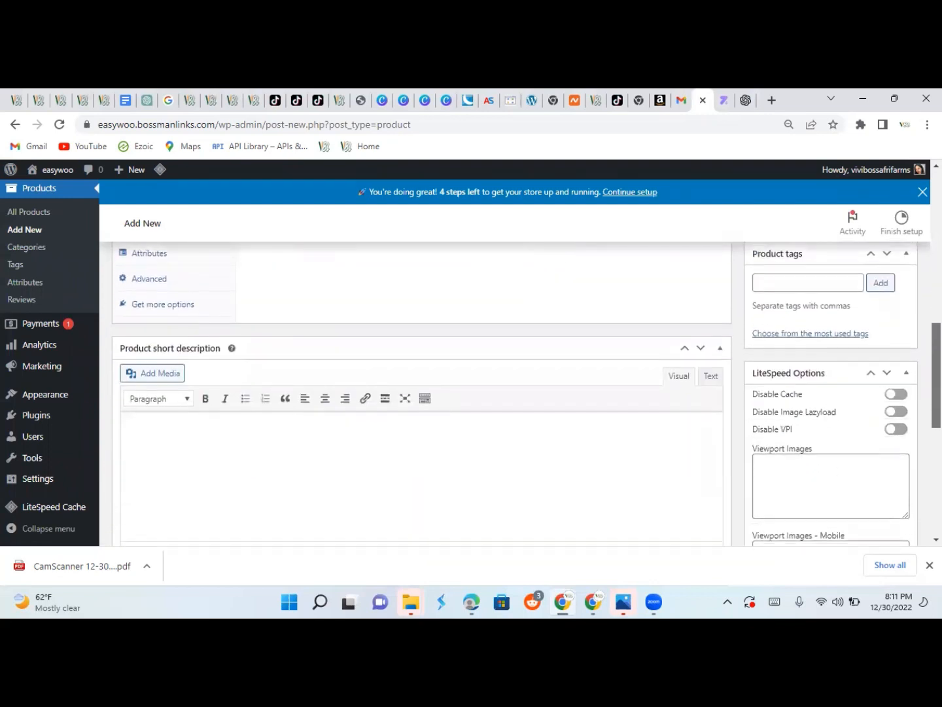
pyautogui.scroll(-3, 422, 393)
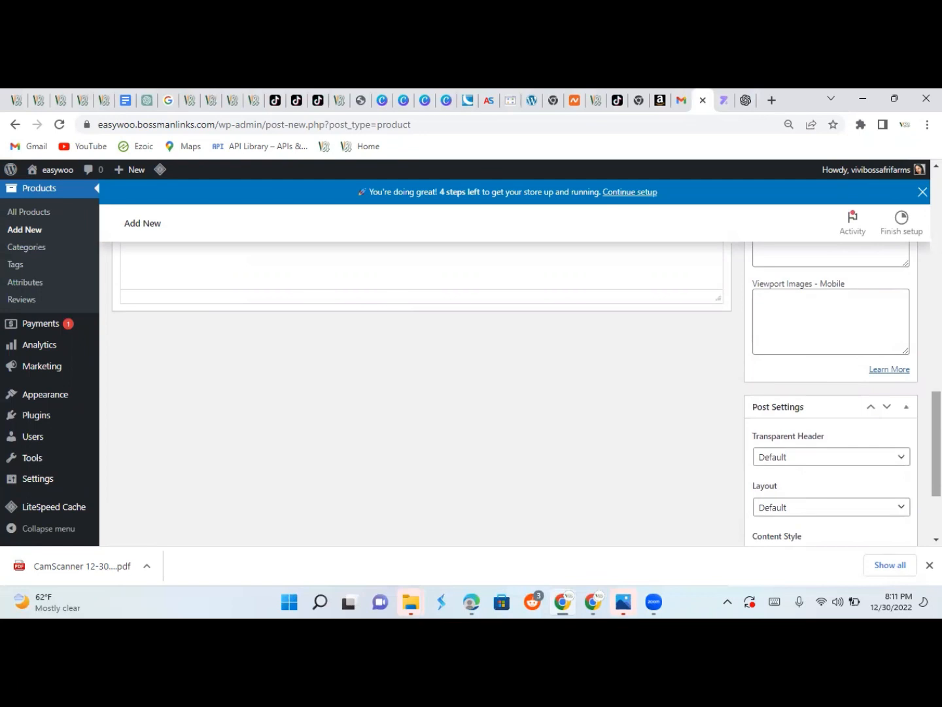
pyautogui.scroll(6, 770, 250)
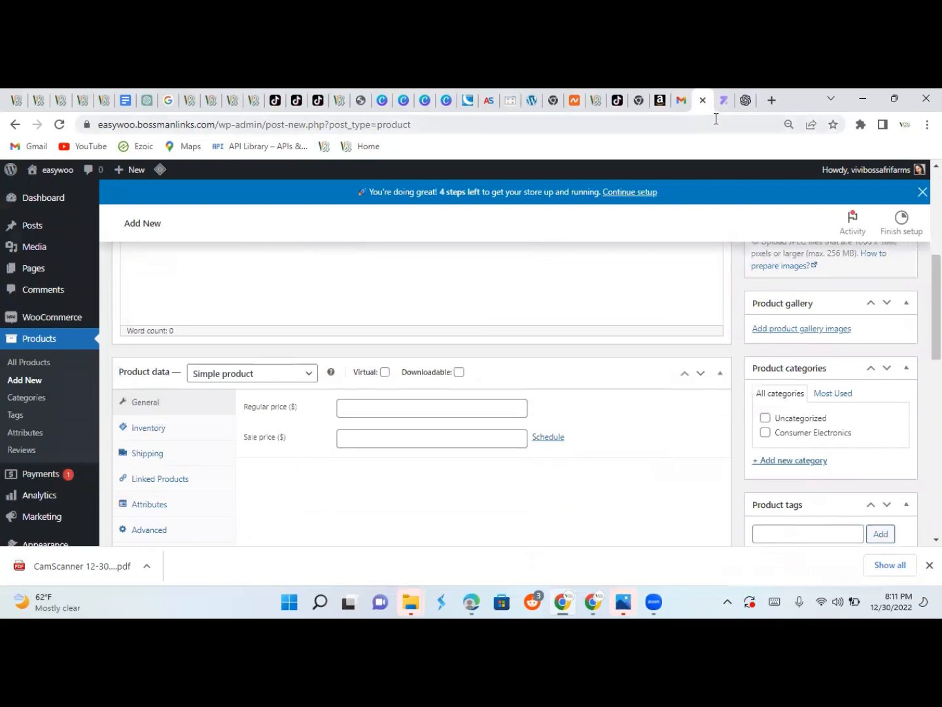
pyautogui.click(723, 106)
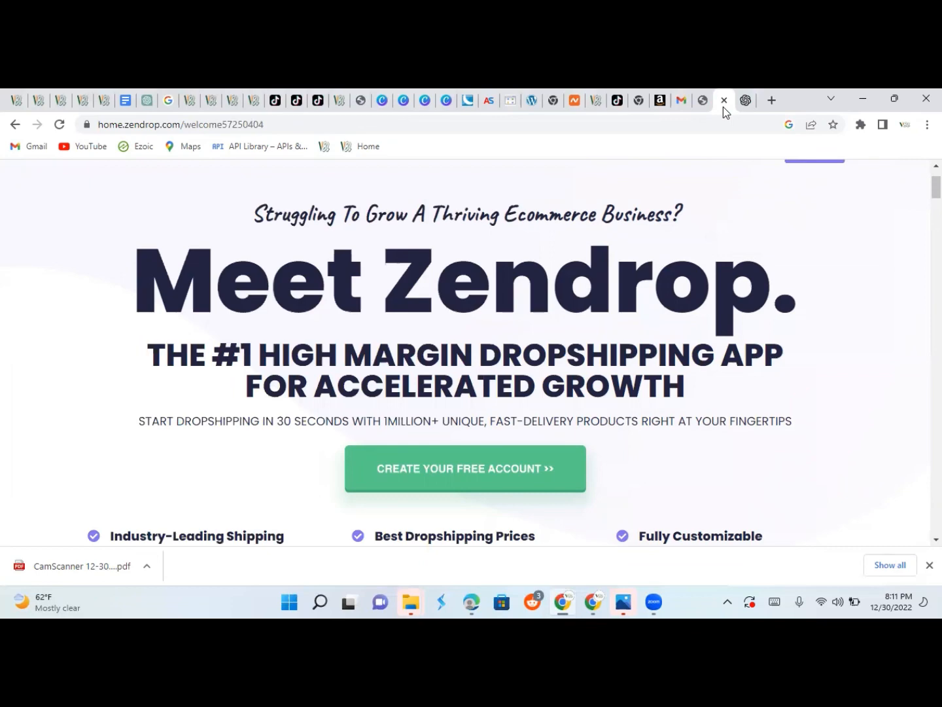
pyautogui.click(706, 100)
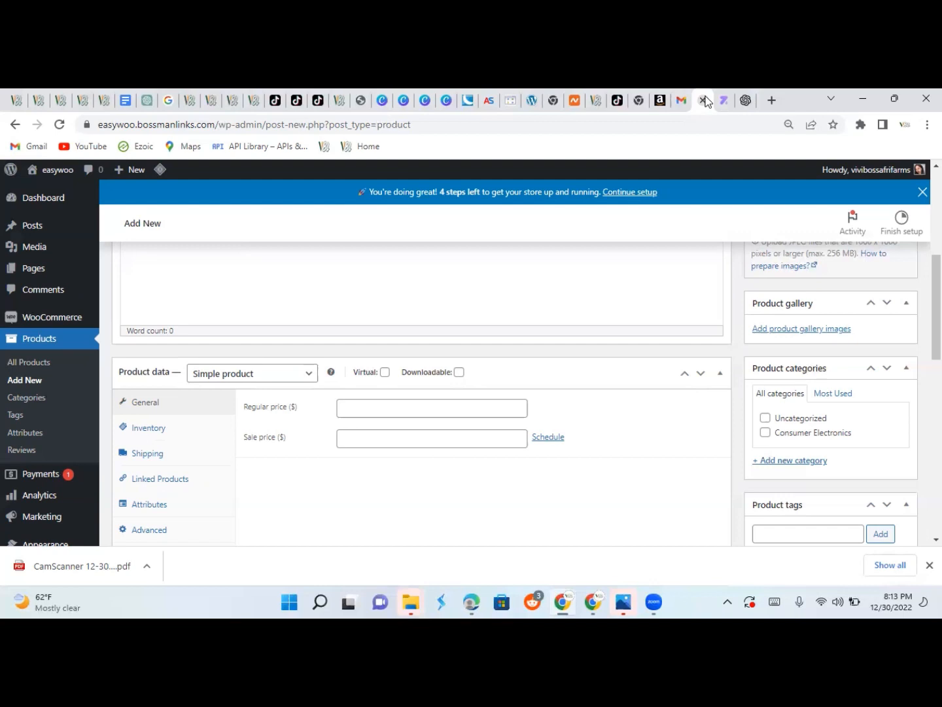
pyautogui.scroll(4, 526, 392)
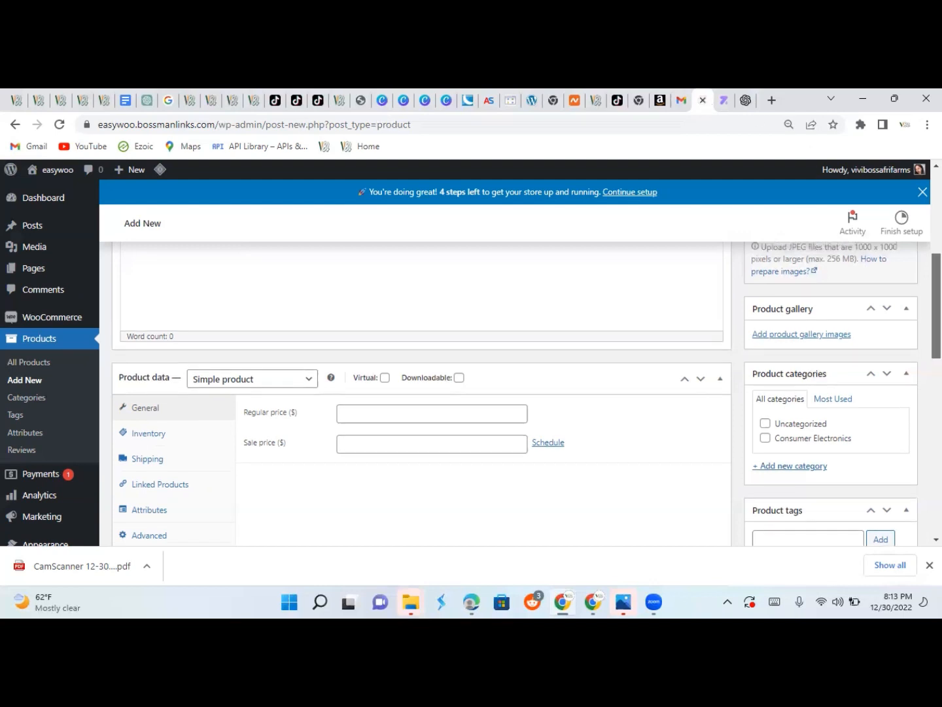
pyautogui.moveTo(936, 237); pyautogui.dragTo(936, 223)
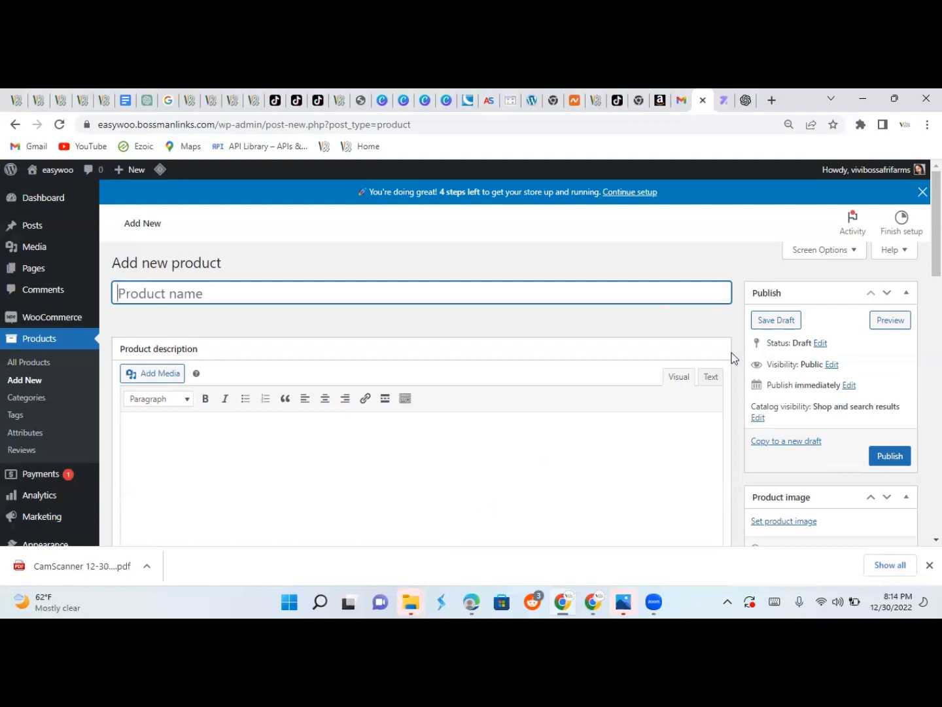
pyautogui.click(721, 108)
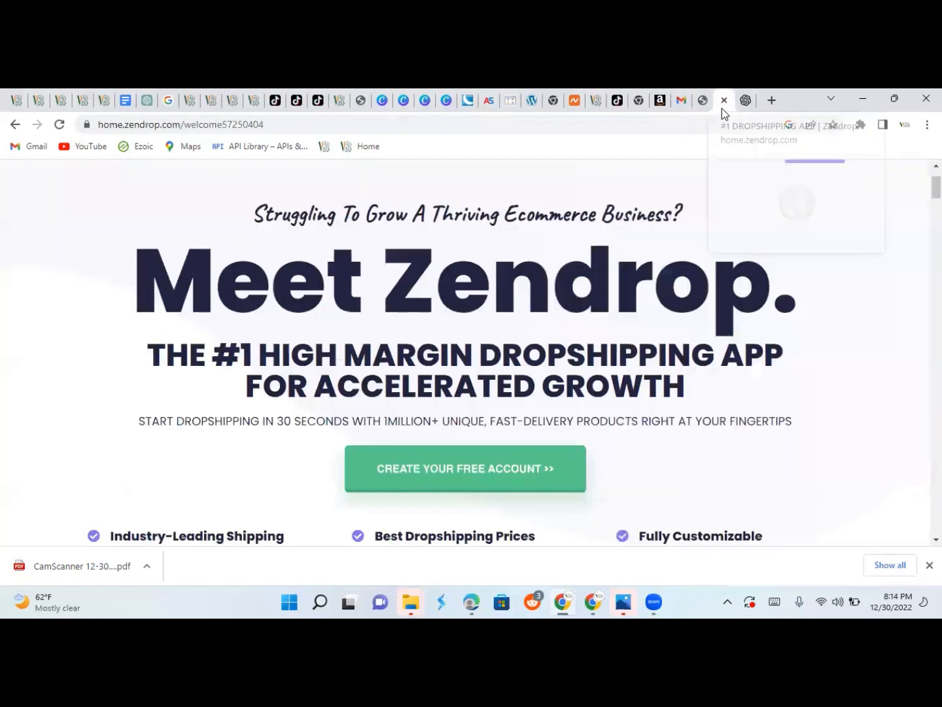
pyautogui.click(703, 101)
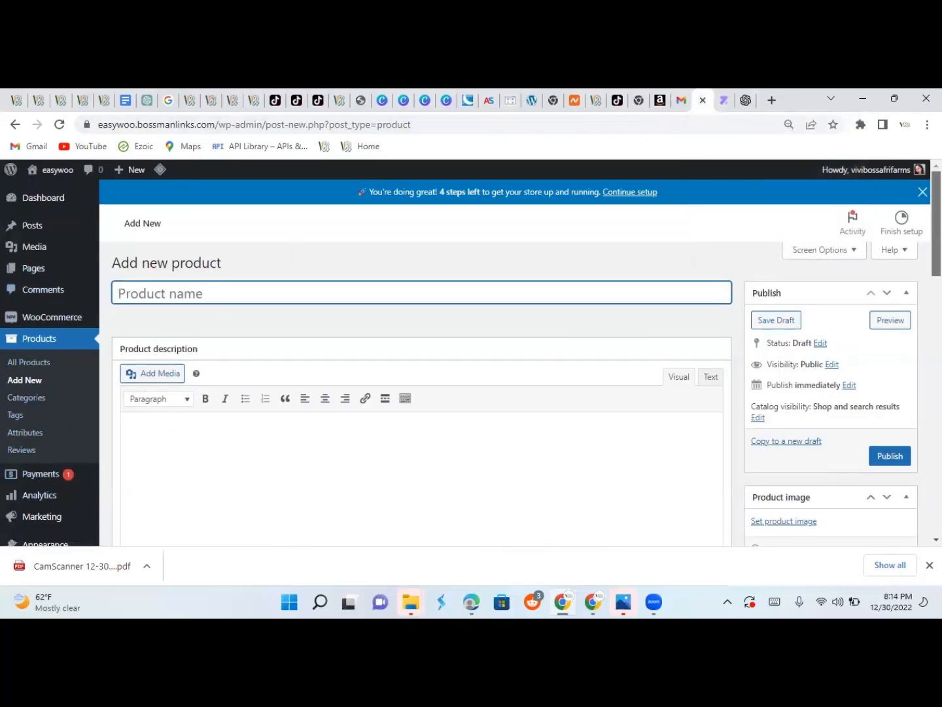
pyautogui.scroll(-3, 462, 366)
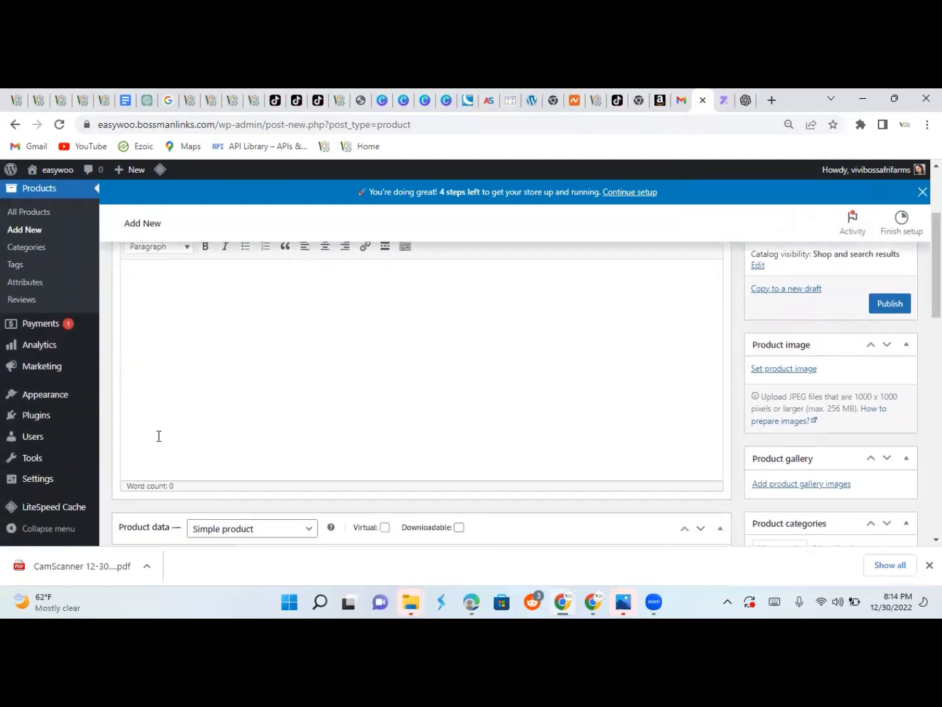
pyautogui.moveTo(55, 414)
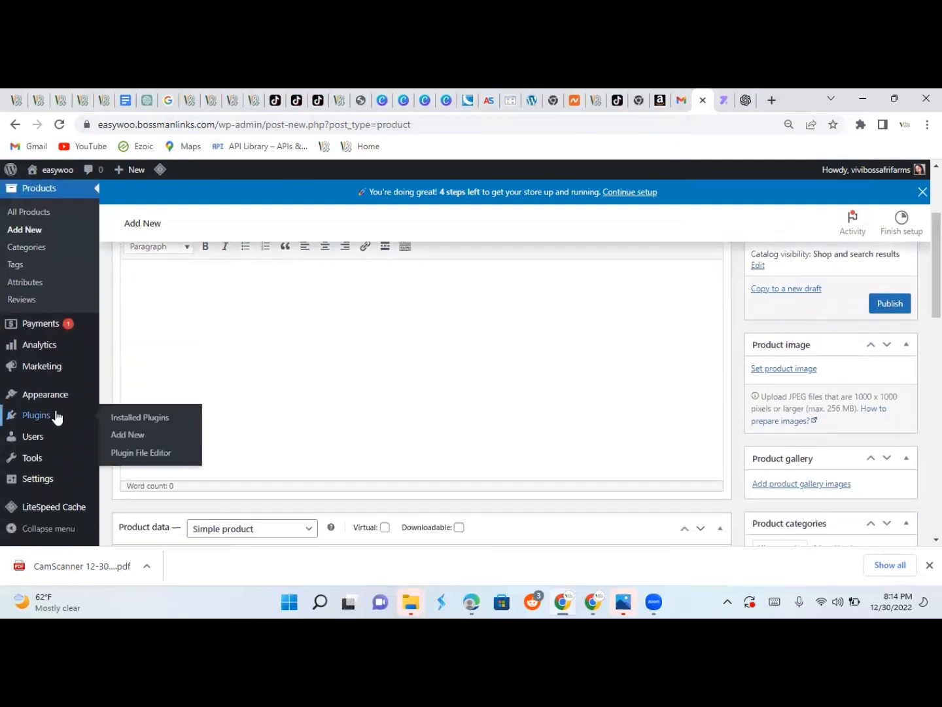
# Search the plugin directory for 'zendrop', then install and activate Zendrop – Global Dropshipping.
pyautogui.click(121, 443)
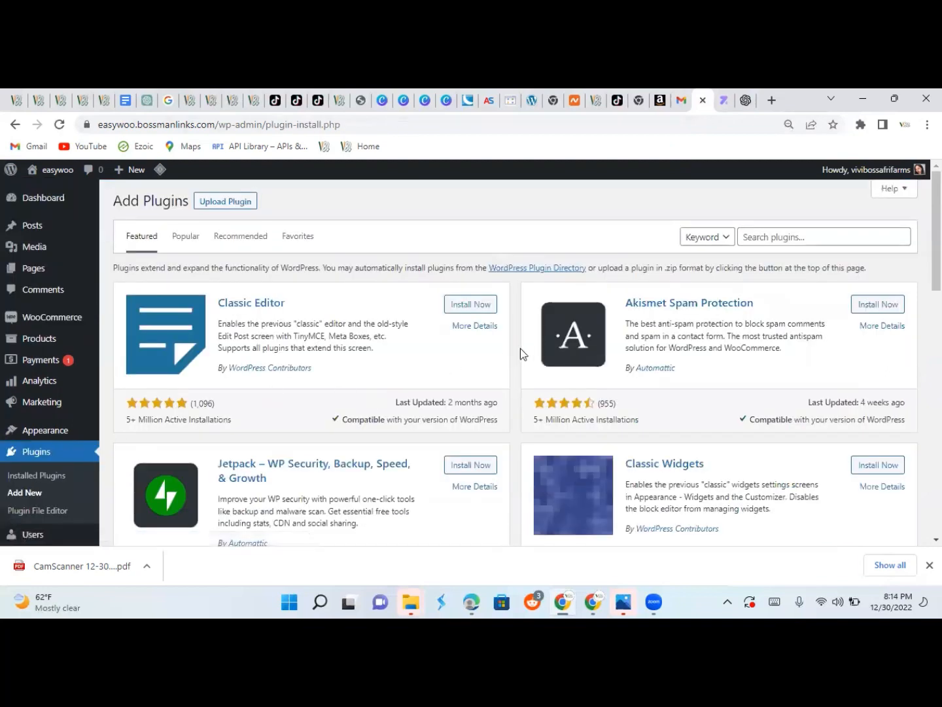
pyautogui.click(773, 234)
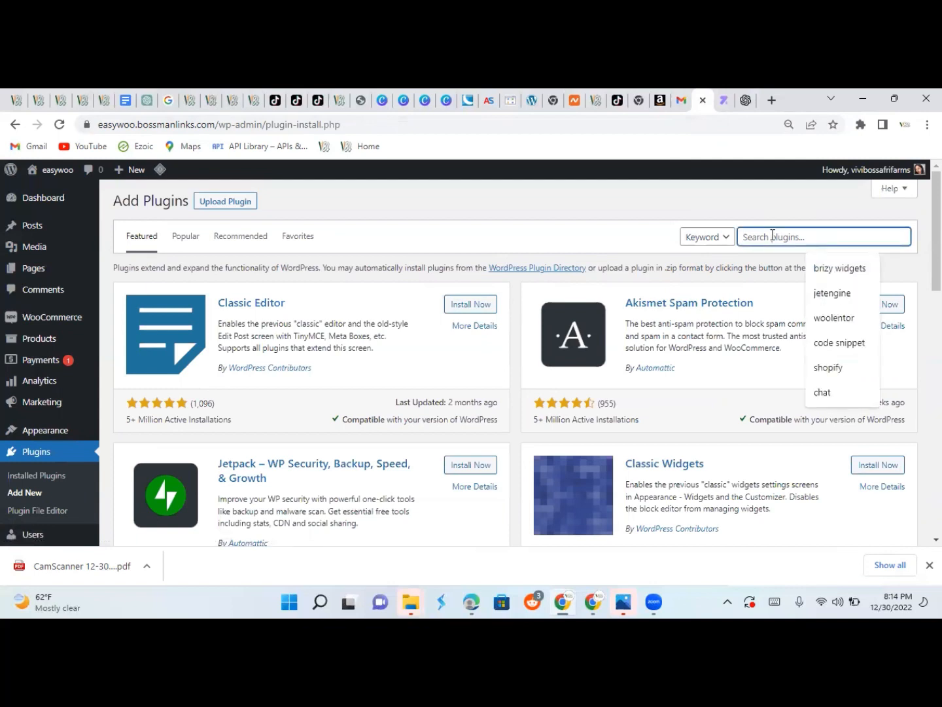
pyautogui.write('zendr')
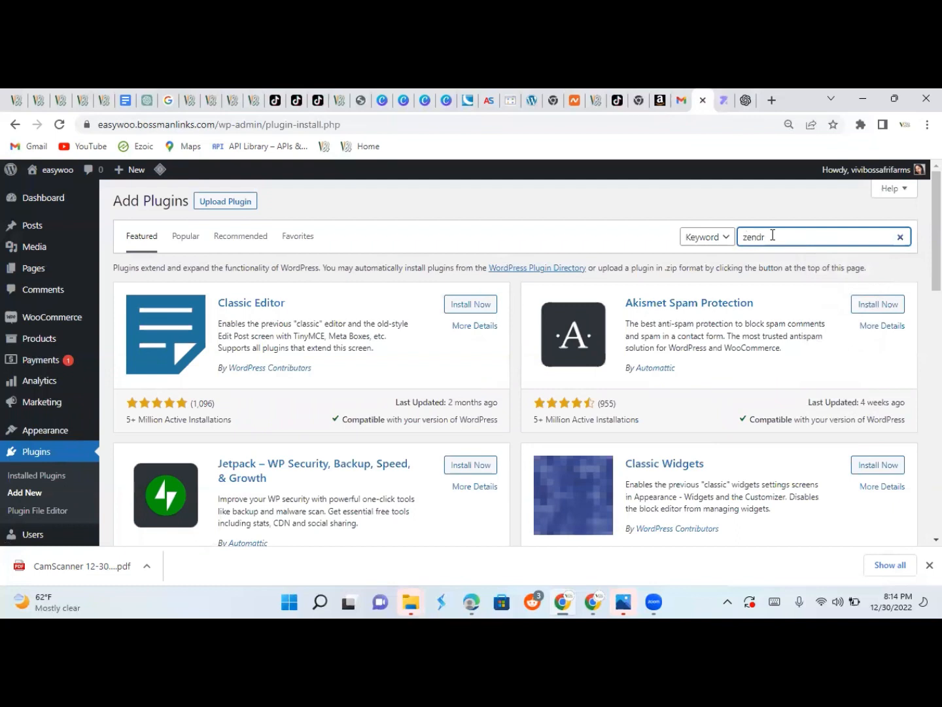
pyautogui.write('o')
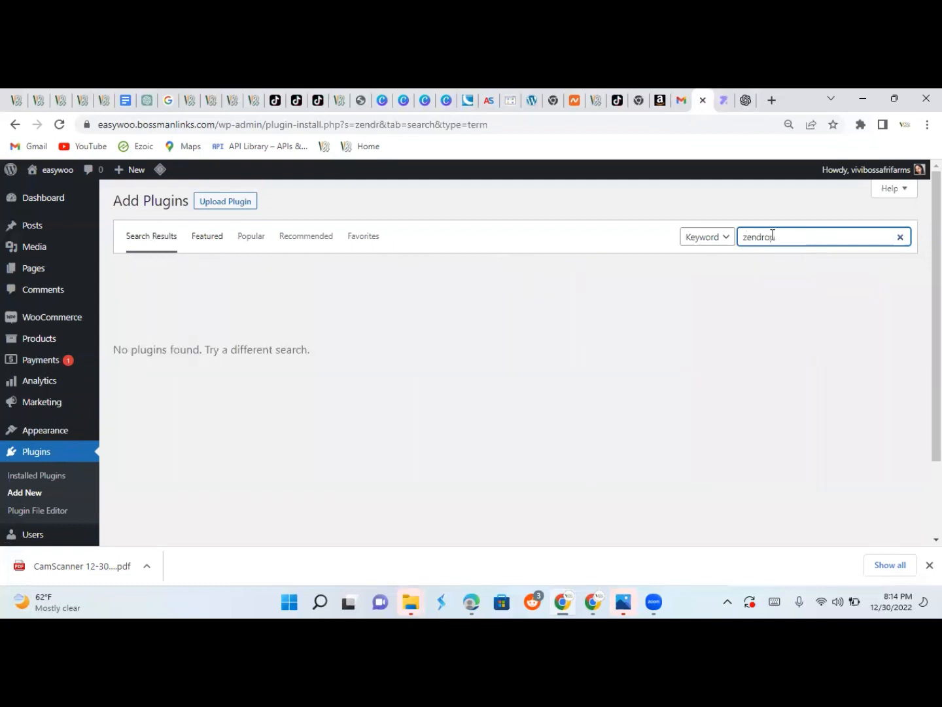
pyautogui.write('p')
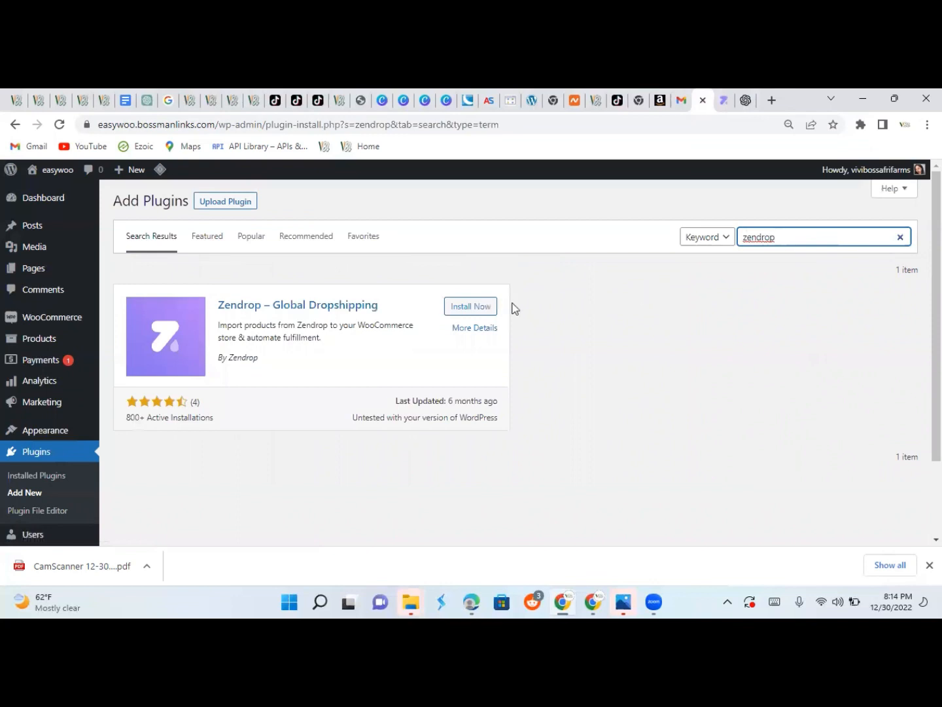
pyautogui.click(470, 315)
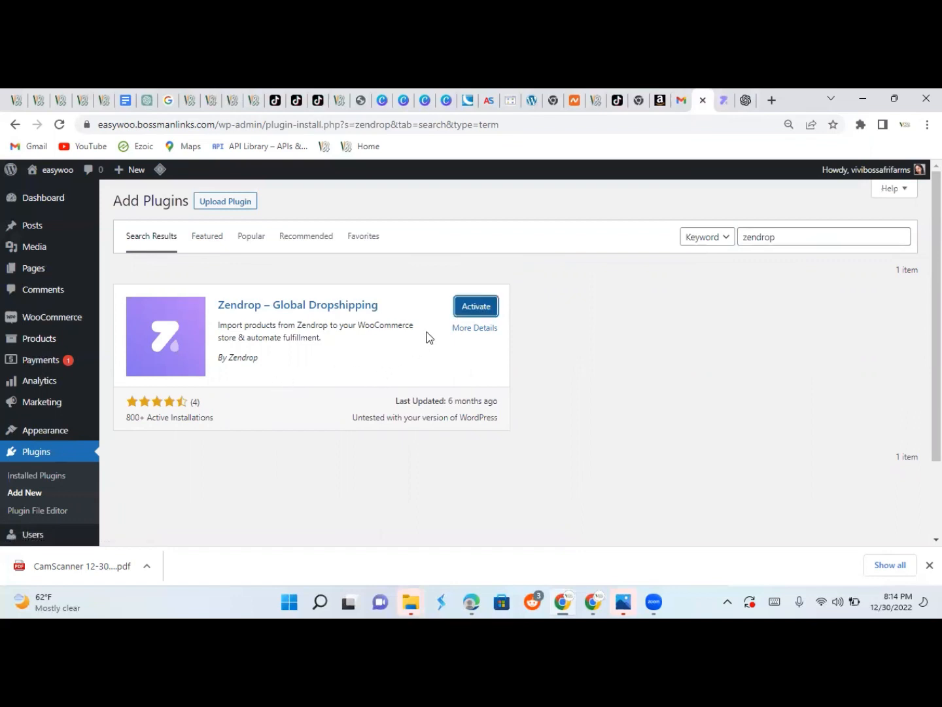
pyautogui.click(474, 314)
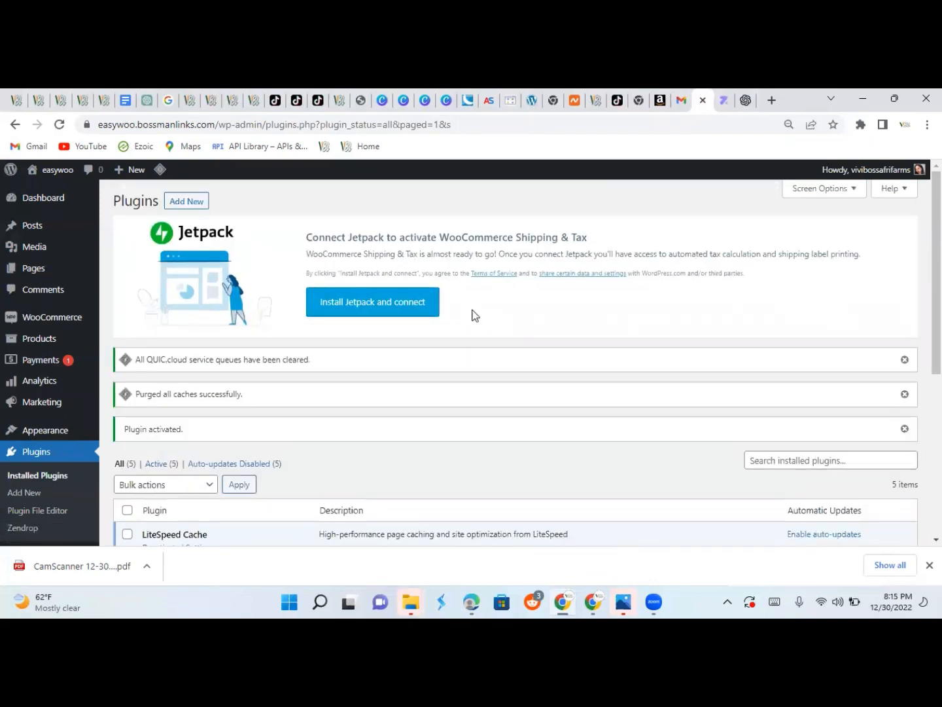
# Select the Jetpack connection notice text and scroll through the Installed Plugins list.
pyautogui.tripleClick(903, 259)
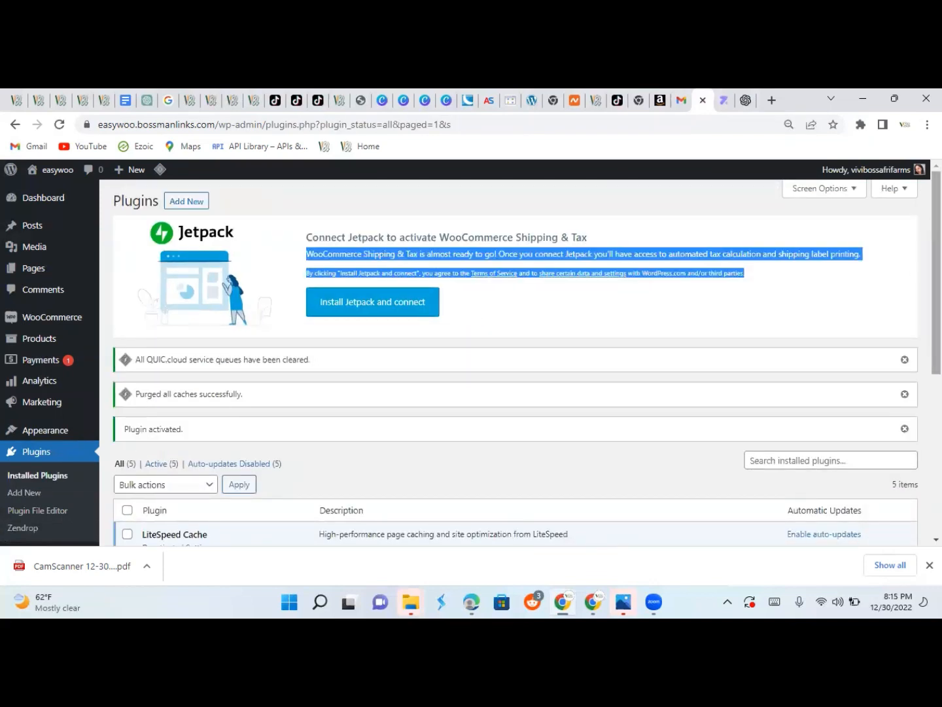
pyautogui.scroll(-1, 198, 389)
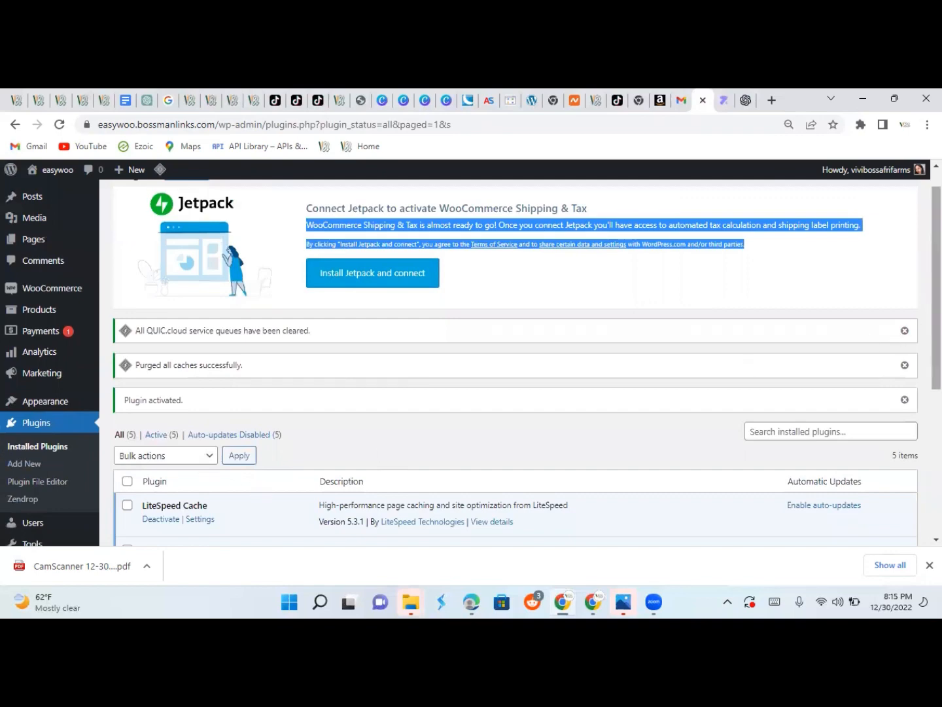
pyautogui.scroll(-5, 517, 362)
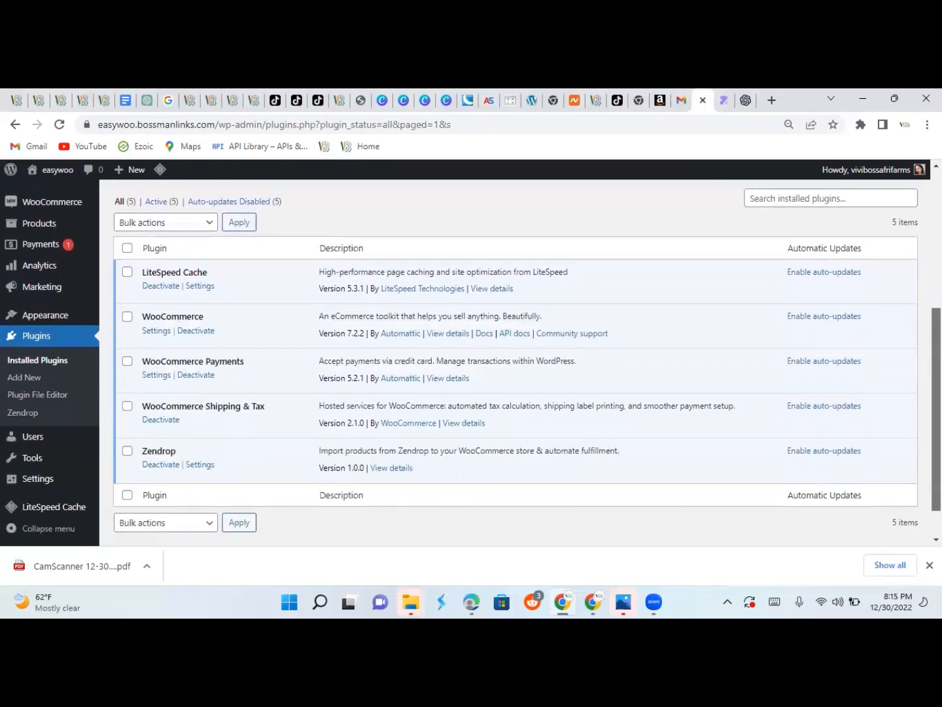
pyautogui.scroll(2, 517, 362)
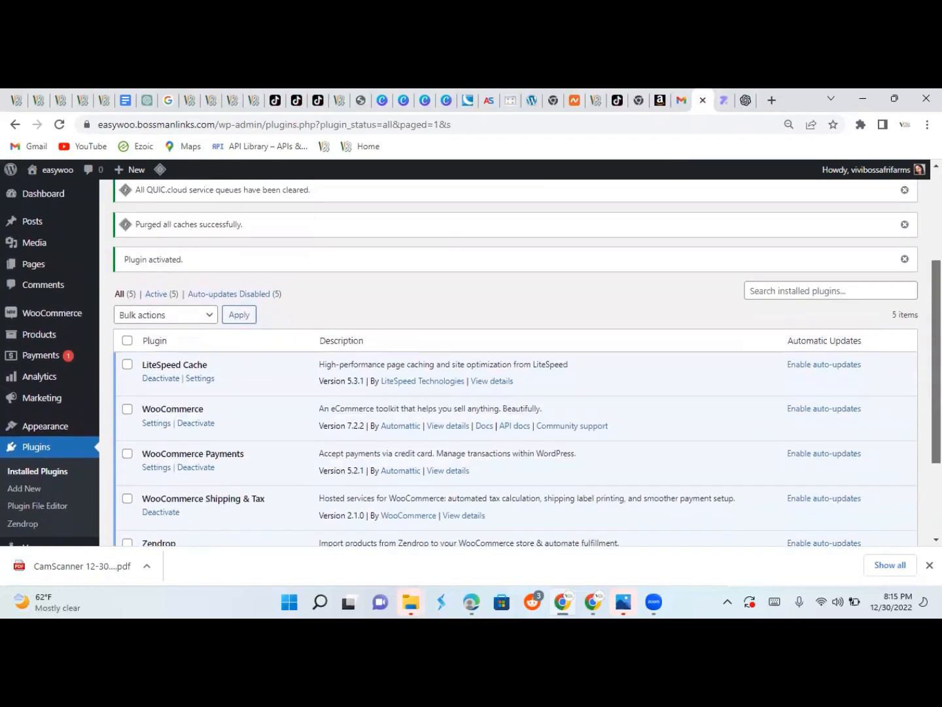
# Start a free Zendrop account and fill in the account holder's first and last name.
pyautogui.click(722, 100)
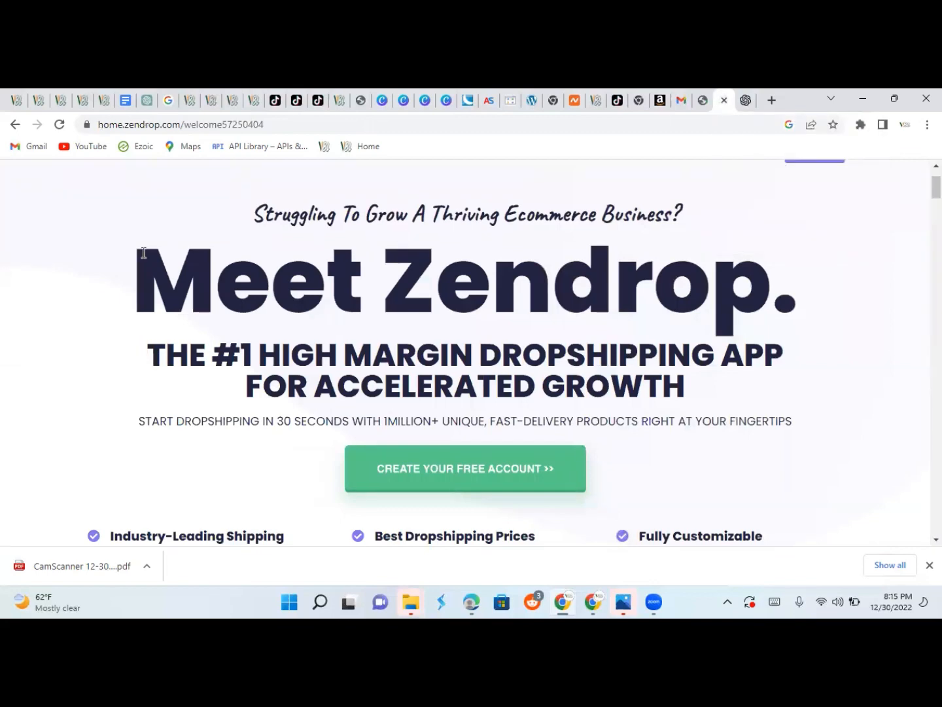
pyautogui.click(439, 472)
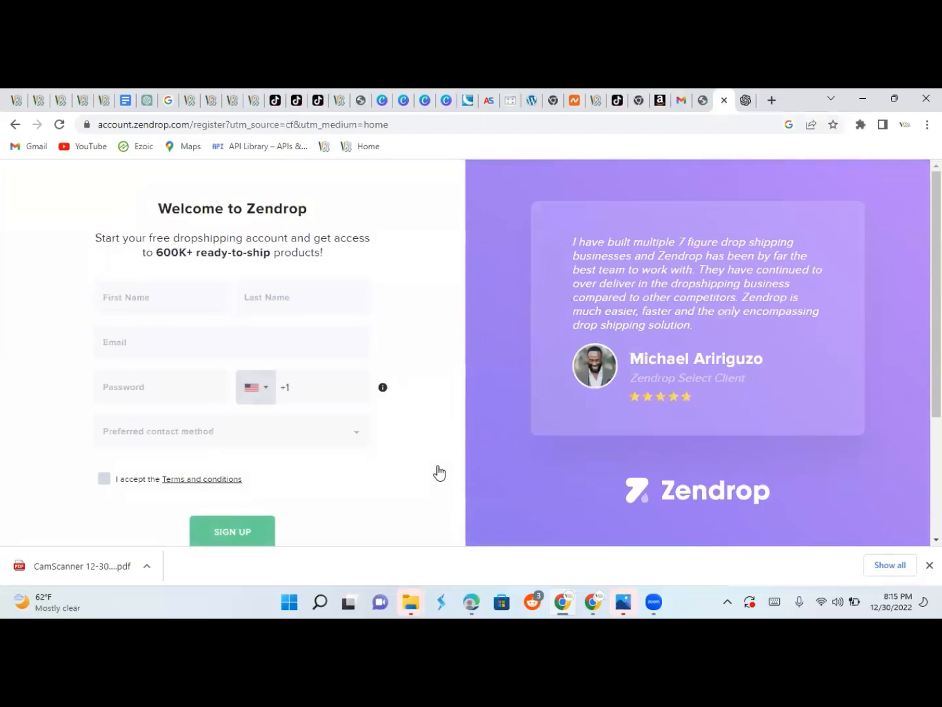
pyautogui.click(120, 298)
pyautogui.click(273, 301)
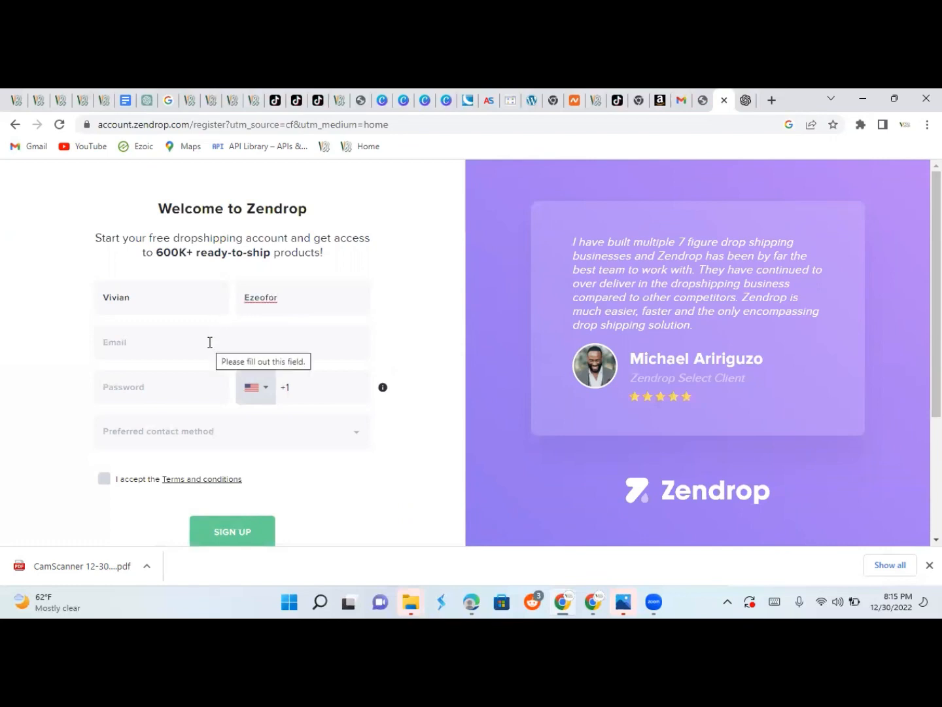
pyautogui.write('o')
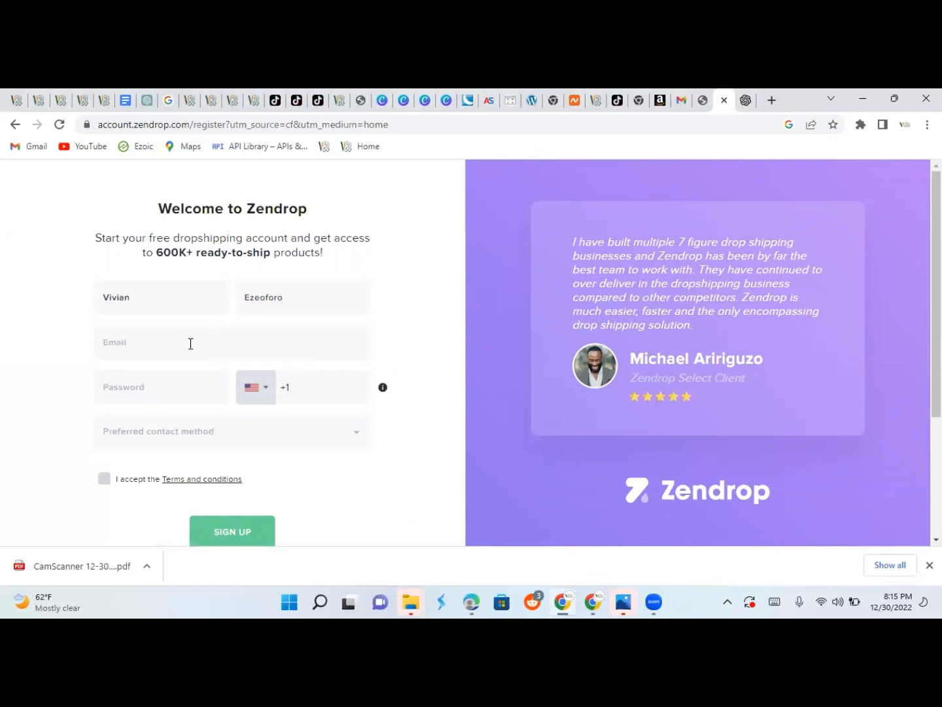
pyautogui.press('BackSpace')
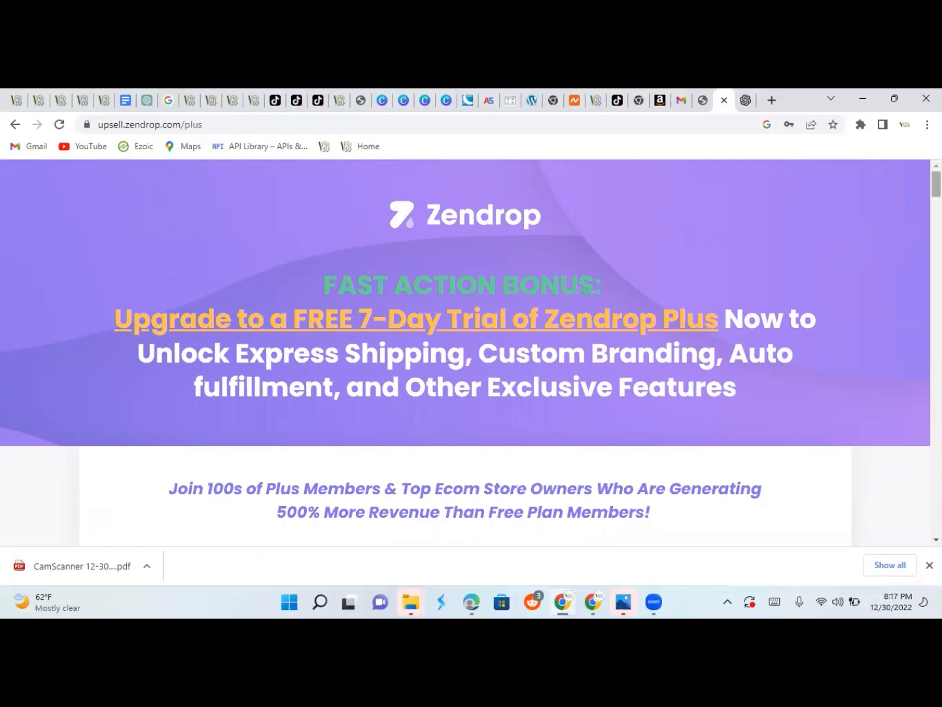
# Scroll past the upsell video and choose 'No thanks, I'm not interested' on the Plus trial.
pyautogui.scroll(-2, 471, 353)
pyautogui.scroll(-3, 471, 354)
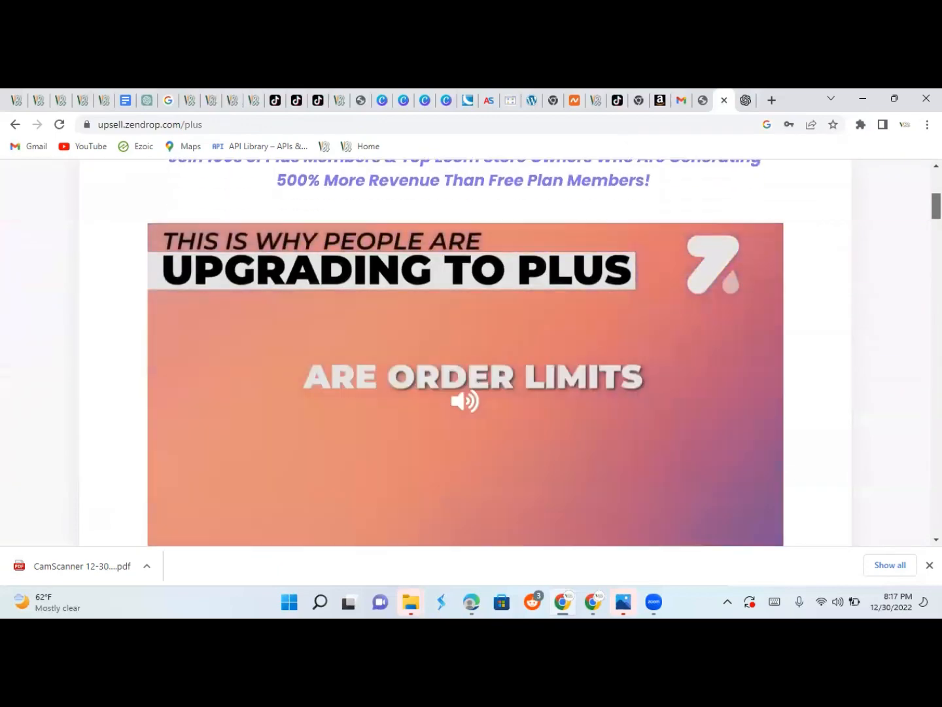
pyautogui.scroll(-5, 471, 353)
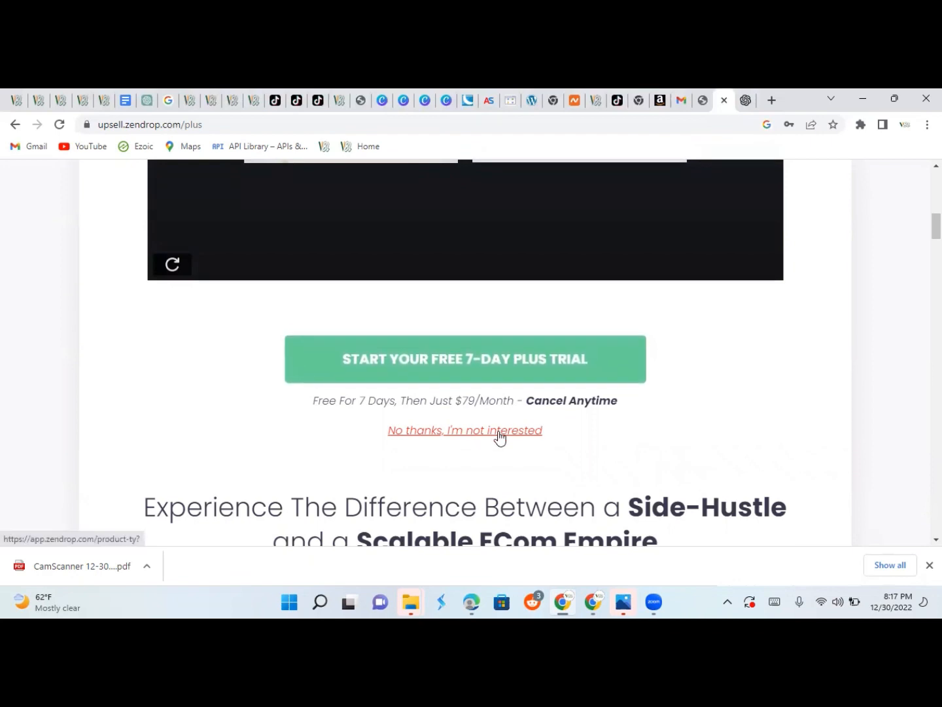
pyautogui.click(499, 437)
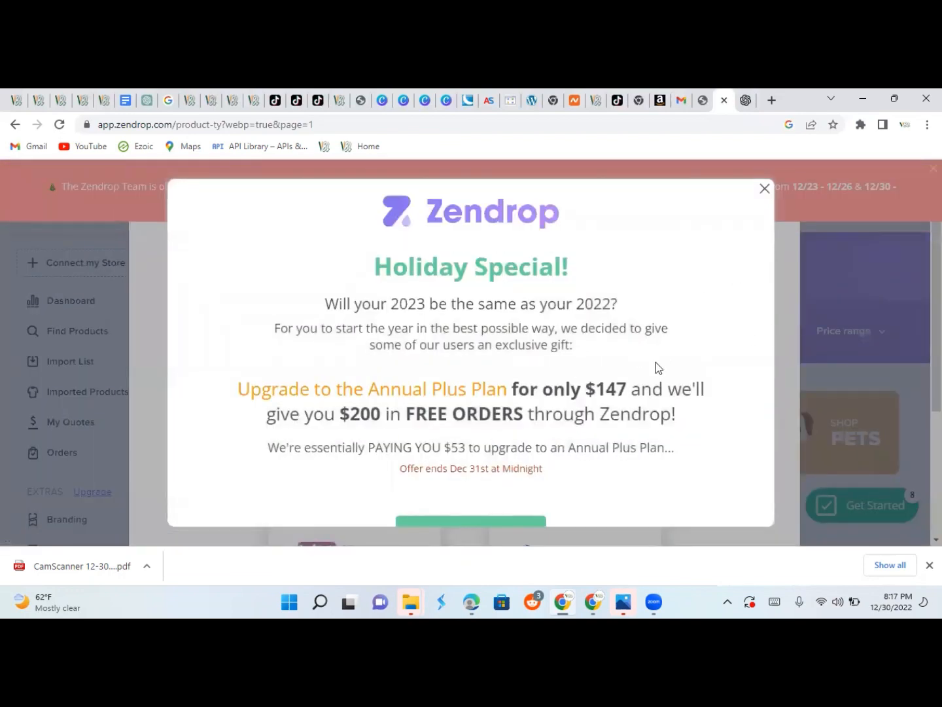
pyautogui.moveTo(723, 284); pyautogui.dragTo(728, 338)
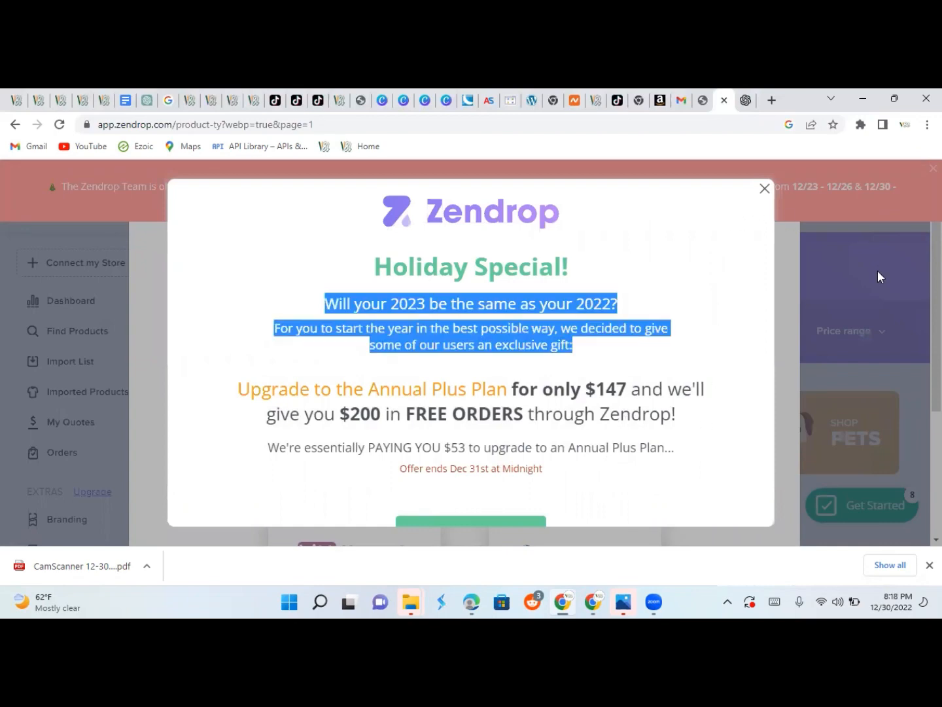
pyautogui.click(797, 274)
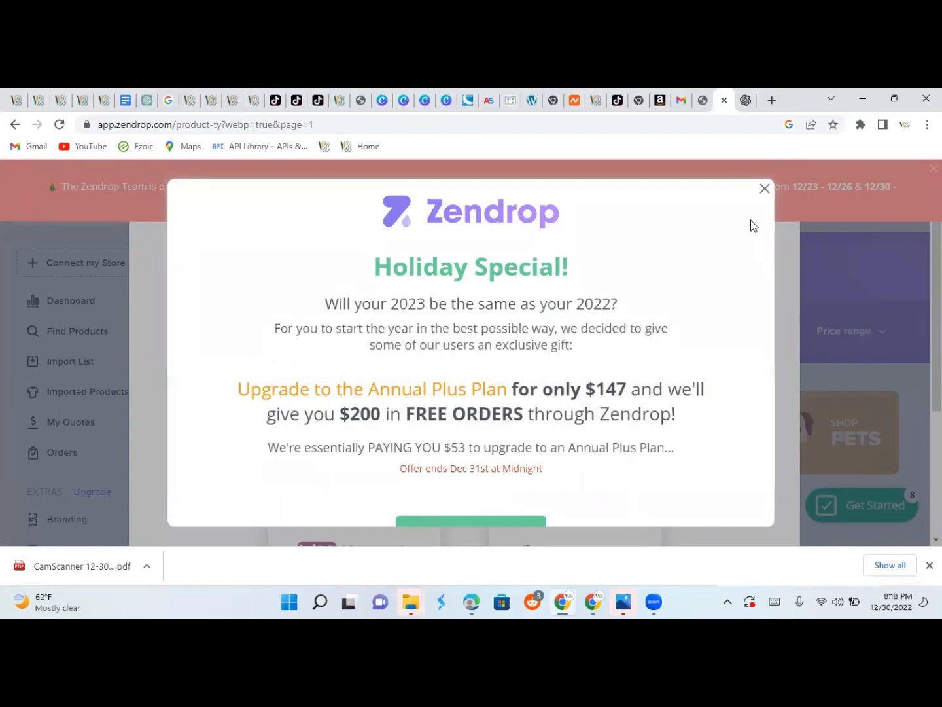
# Close the Holiday Special popup and browse the Connect your store options.
pyautogui.click(763, 191)
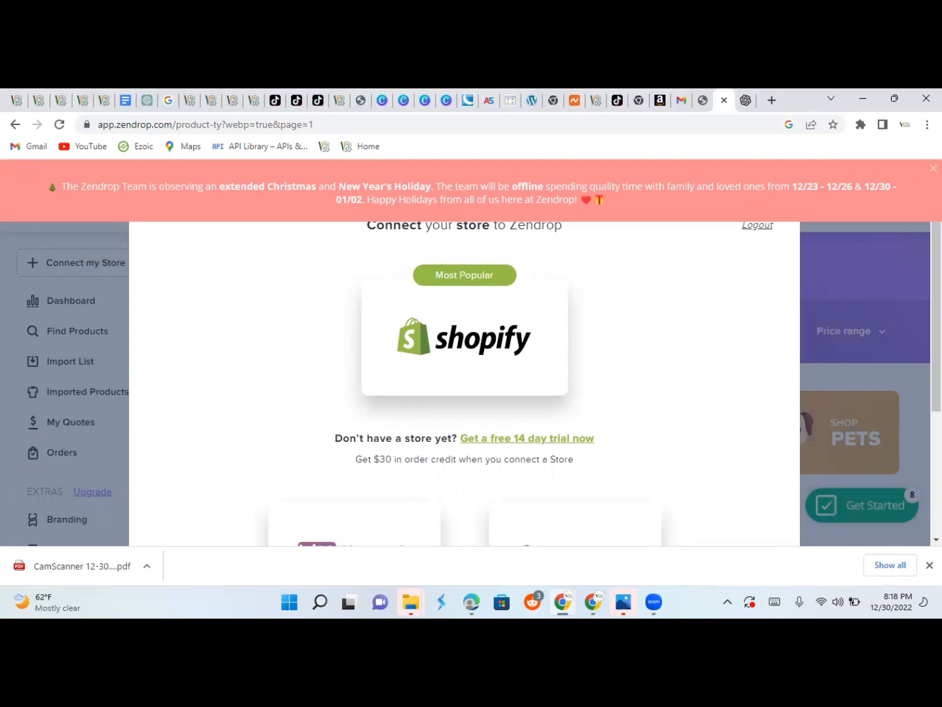
pyautogui.scroll(-2, 465, 383)
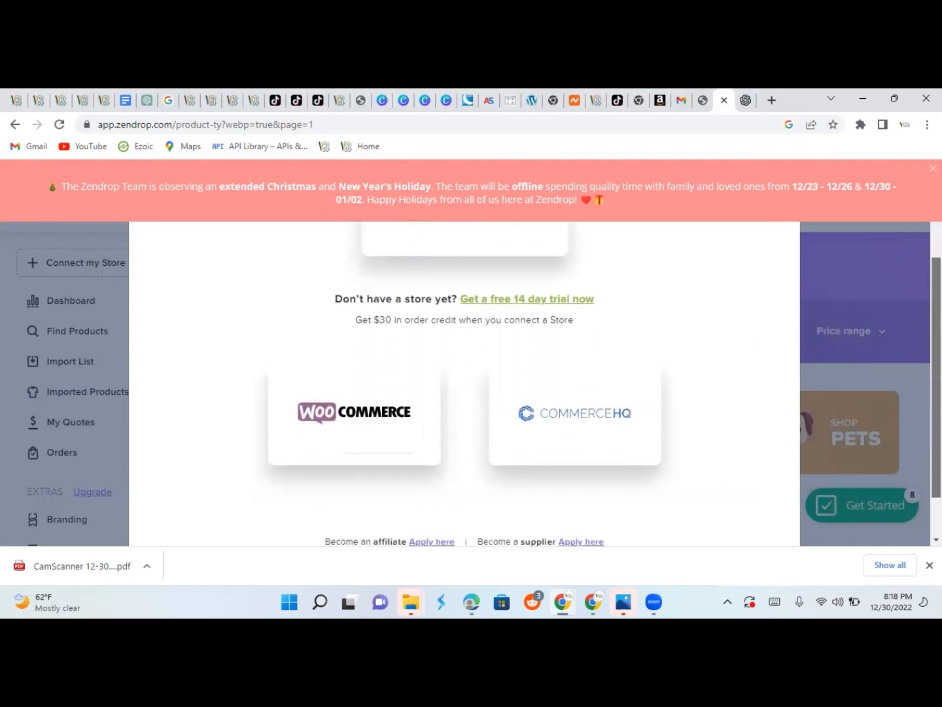
pyautogui.scroll(2, 465, 383)
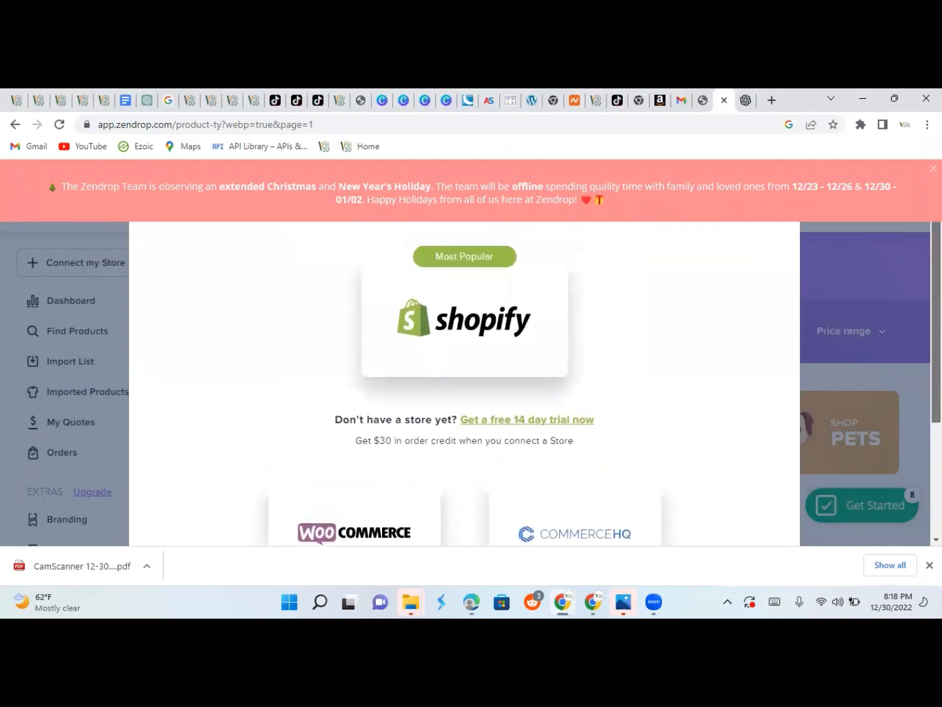
pyautogui.scroll(-1, 465, 382)
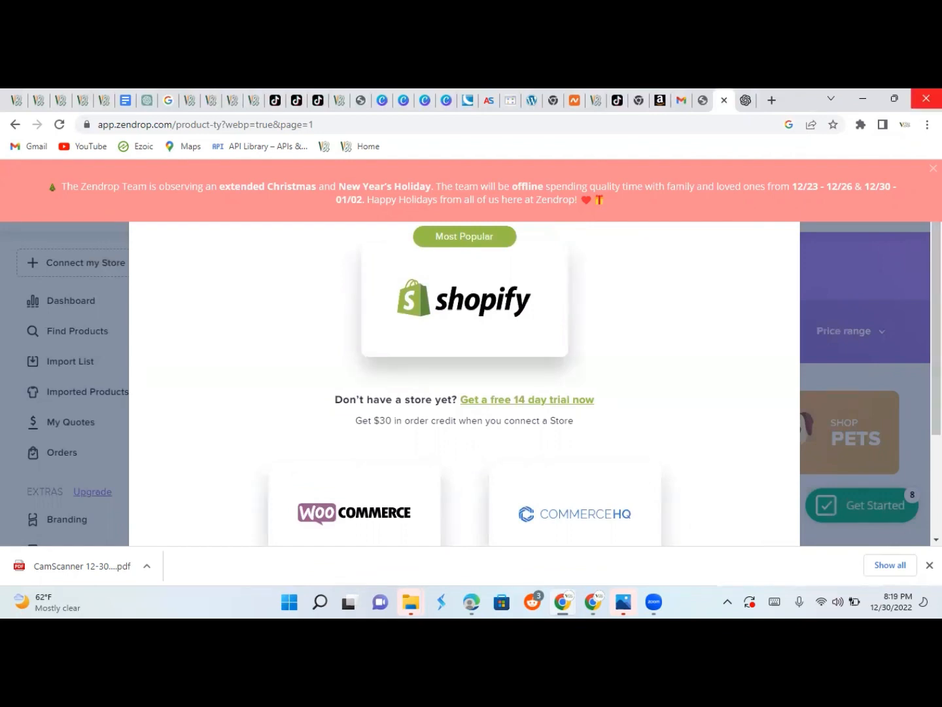
pyautogui.click(594, 99)
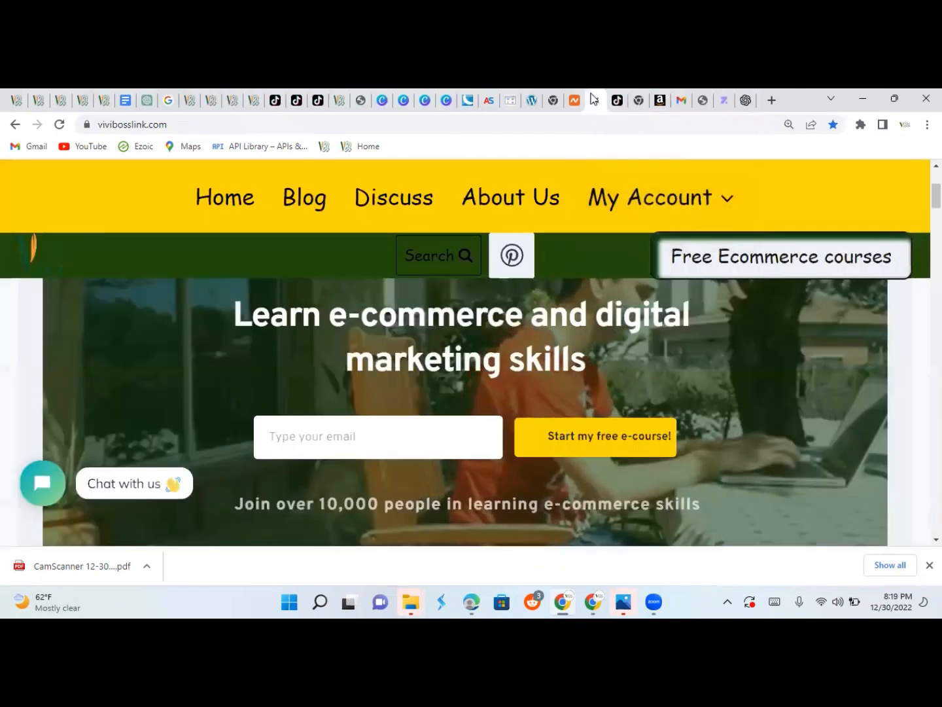
pyautogui.click(724, 100)
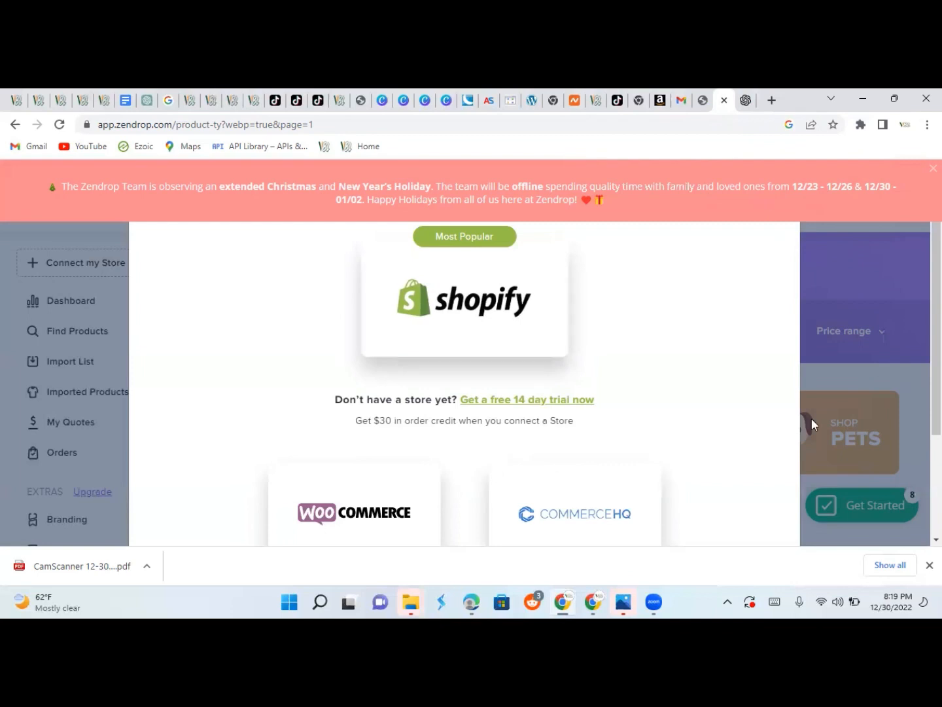
# Choose the WooCommerce card in the connect-store modal to show its connection fields.
pyautogui.scroll(-1, 936, 406)
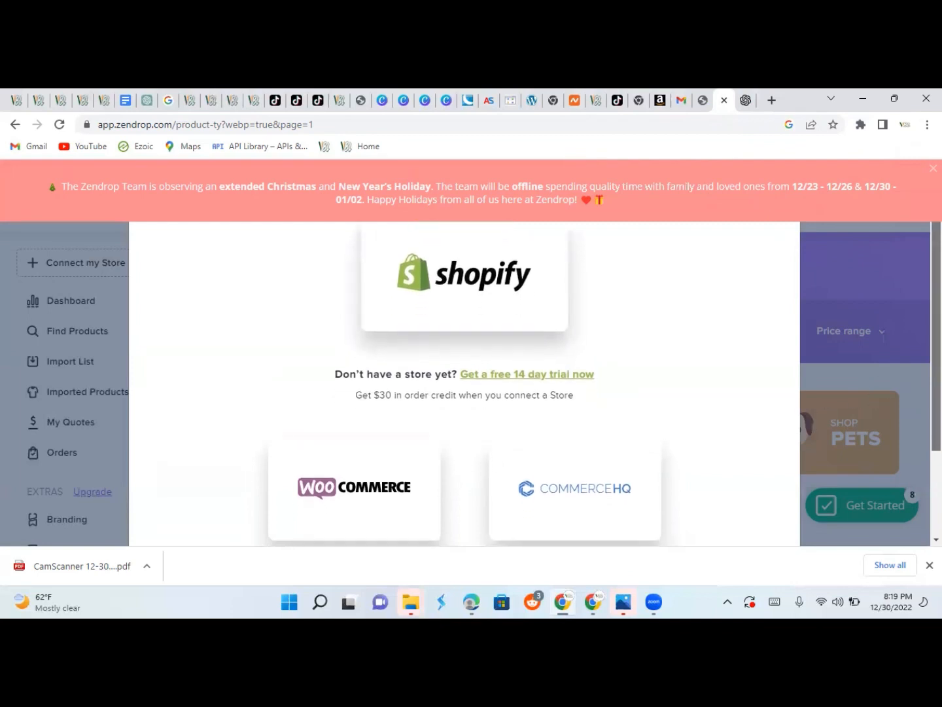
pyautogui.scroll(-3, 203, 389)
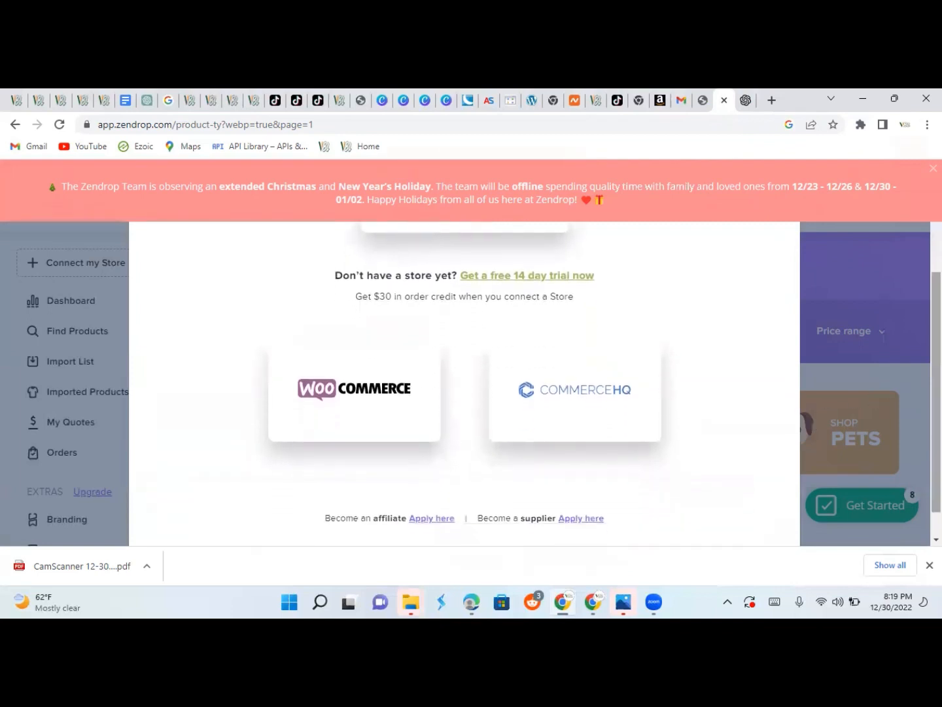
pyautogui.click(333, 400)
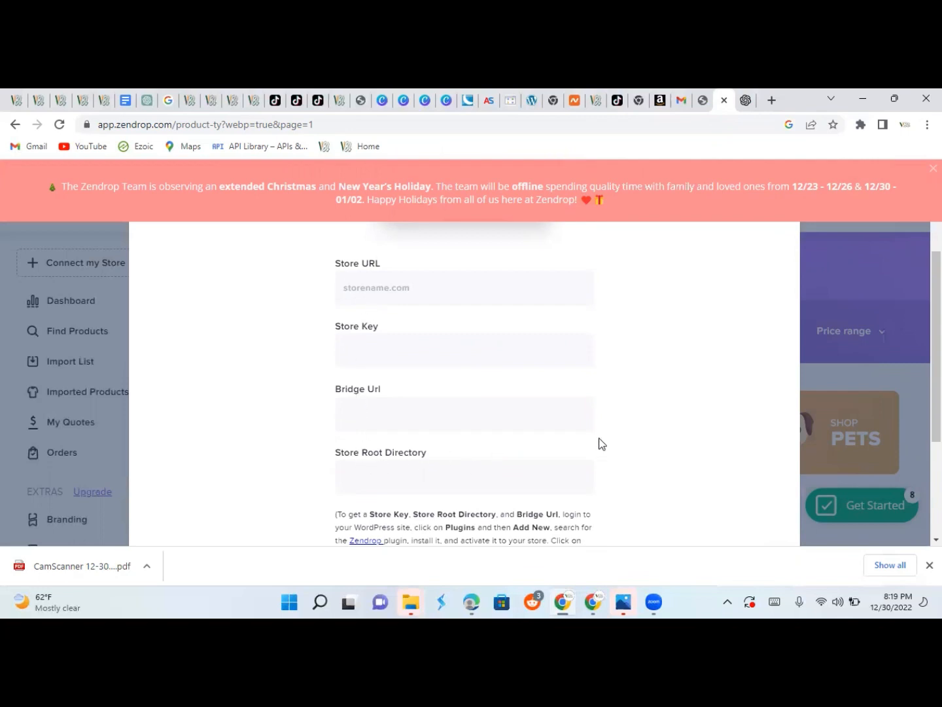
pyautogui.moveTo(939, 367); pyautogui.dragTo(939, 333)
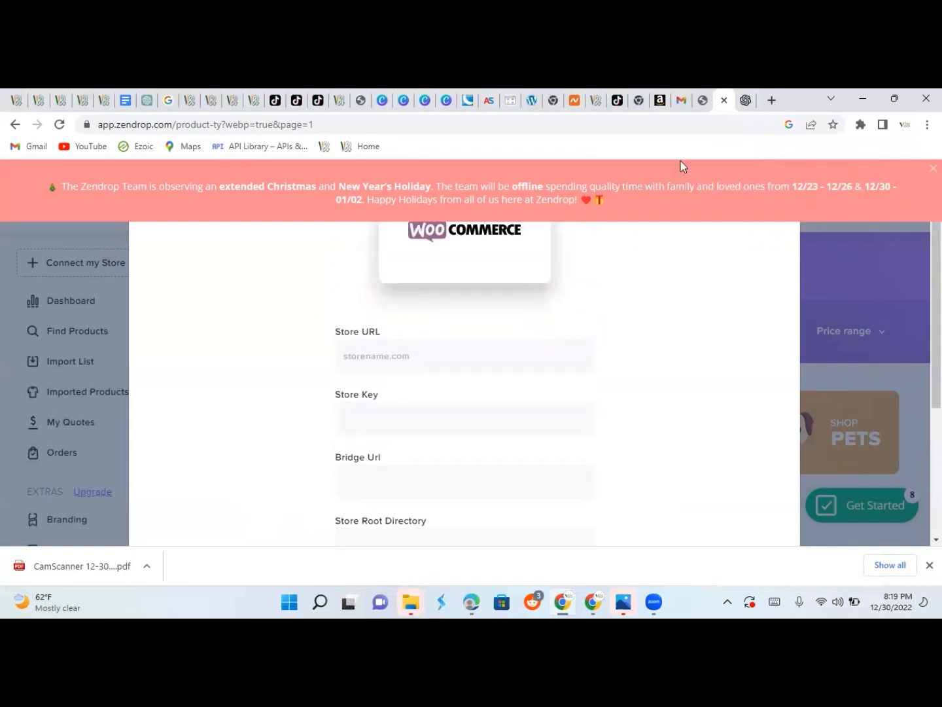
# Open the Zendrop plugin's Settings in WordPress and click CONNECT to reveal the connection details.
pyautogui.click(700, 102)
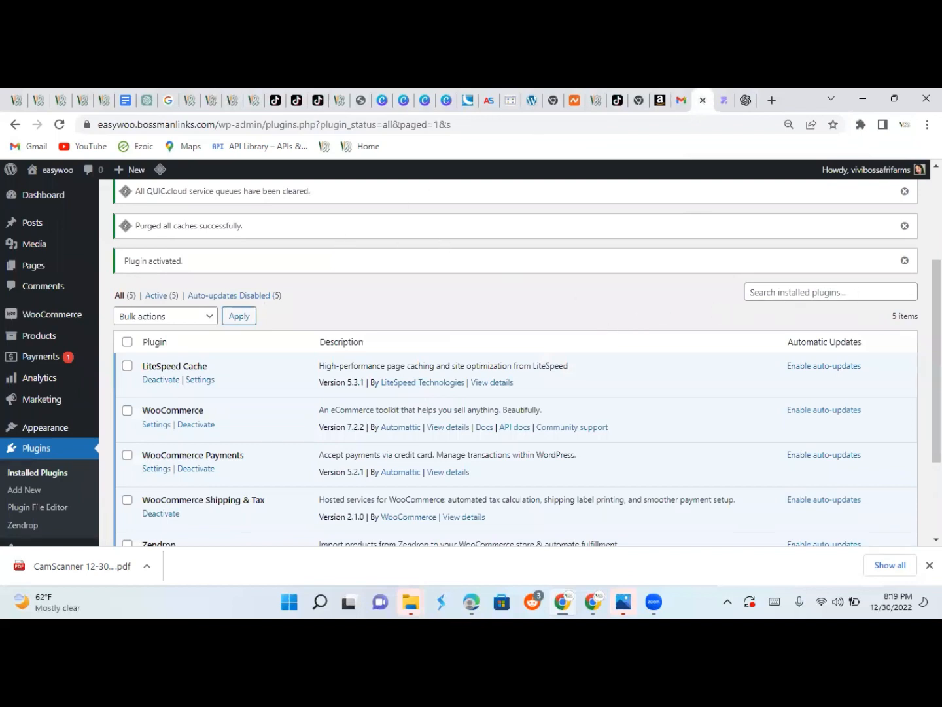
pyautogui.scroll(-2, 936, 360)
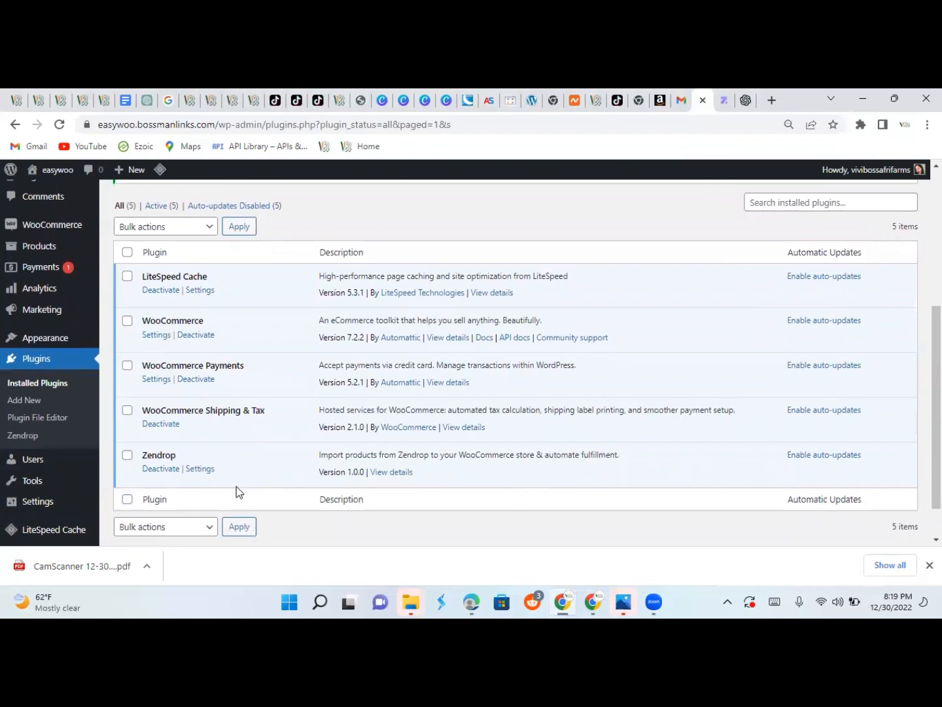
pyautogui.click(199, 470)
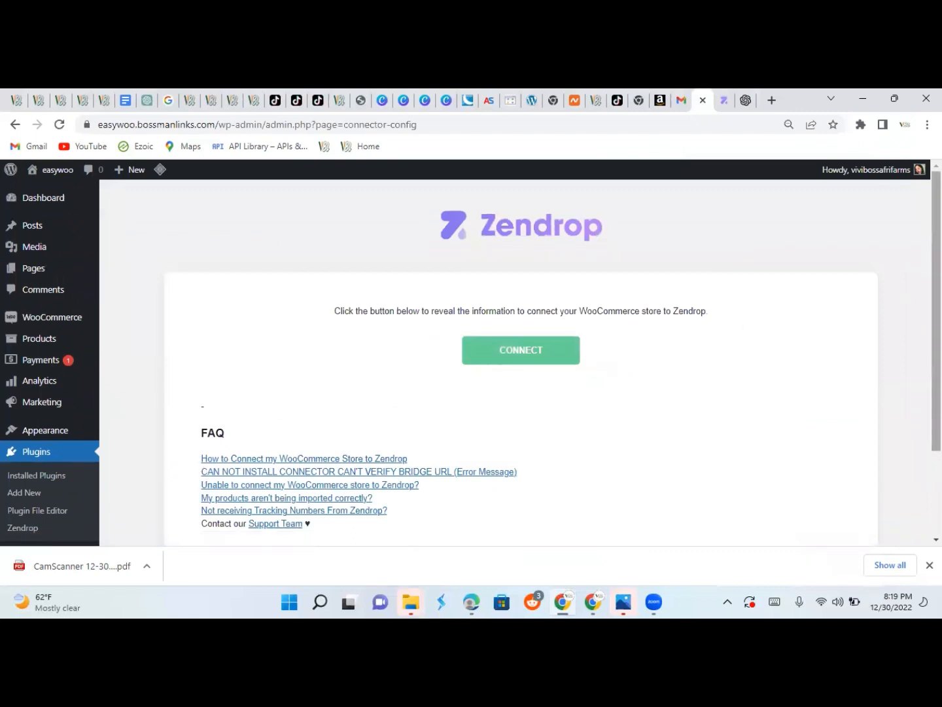
pyautogui.scroll(-3, 521, 358)
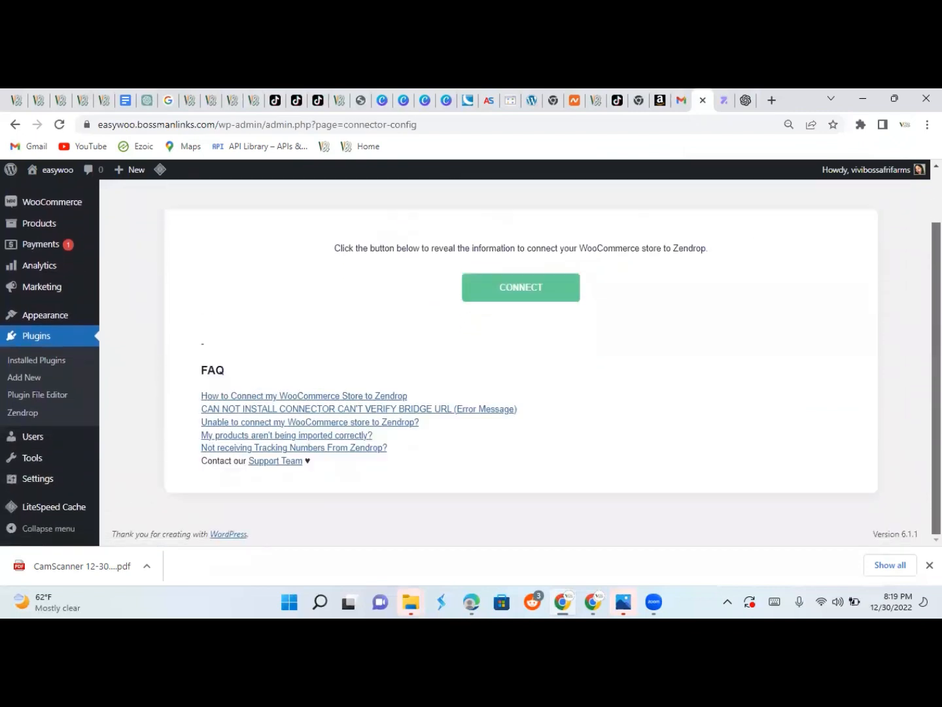
pyautogui.scroll(1, 521, 359)
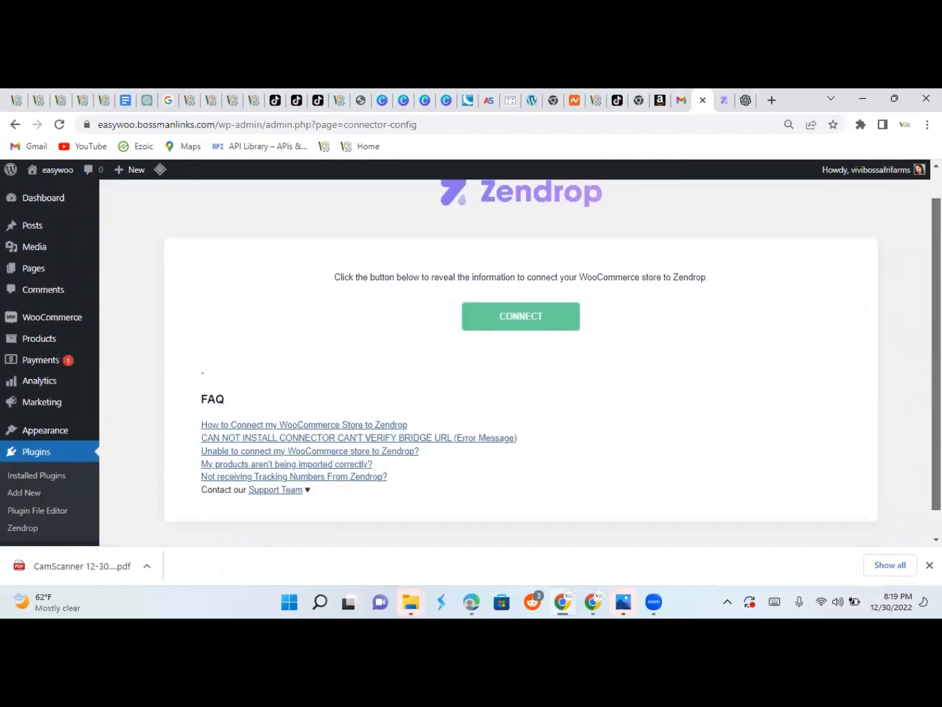
pyautogui.click(522, 325)
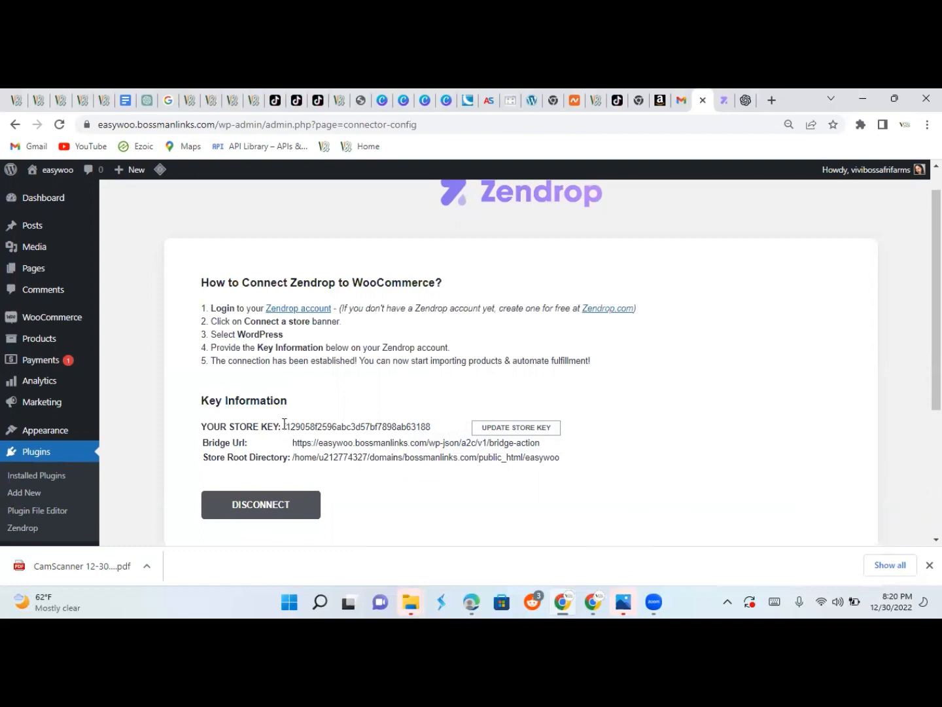
# Copy the store key from the WordPress connector page and paste it into Zendrop's Store Key field.
pyautogui.moveTo(284, 424); pyautogui.dragTo(436, 426)
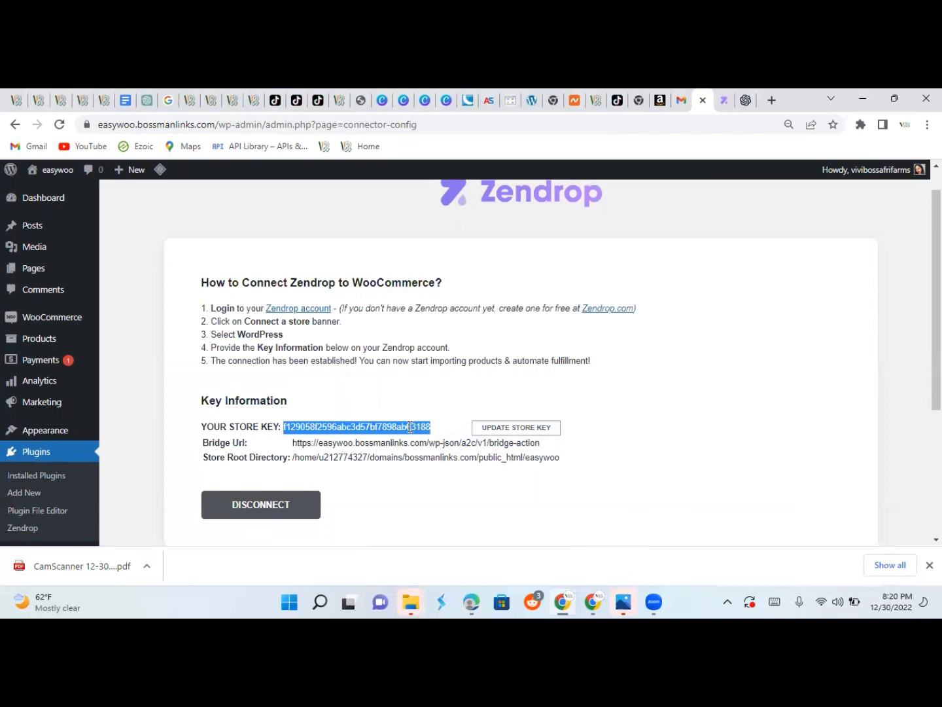
pyautogui.click(410, 426)
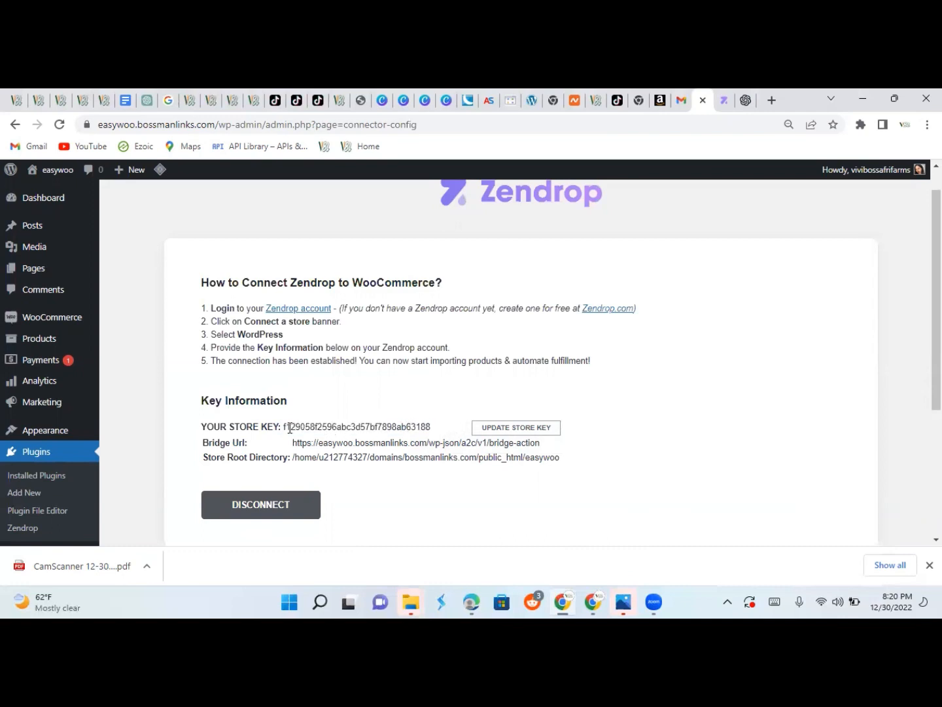
pyautogui.moveTo(283, 427); pyautogui.dragTo(433, 428)
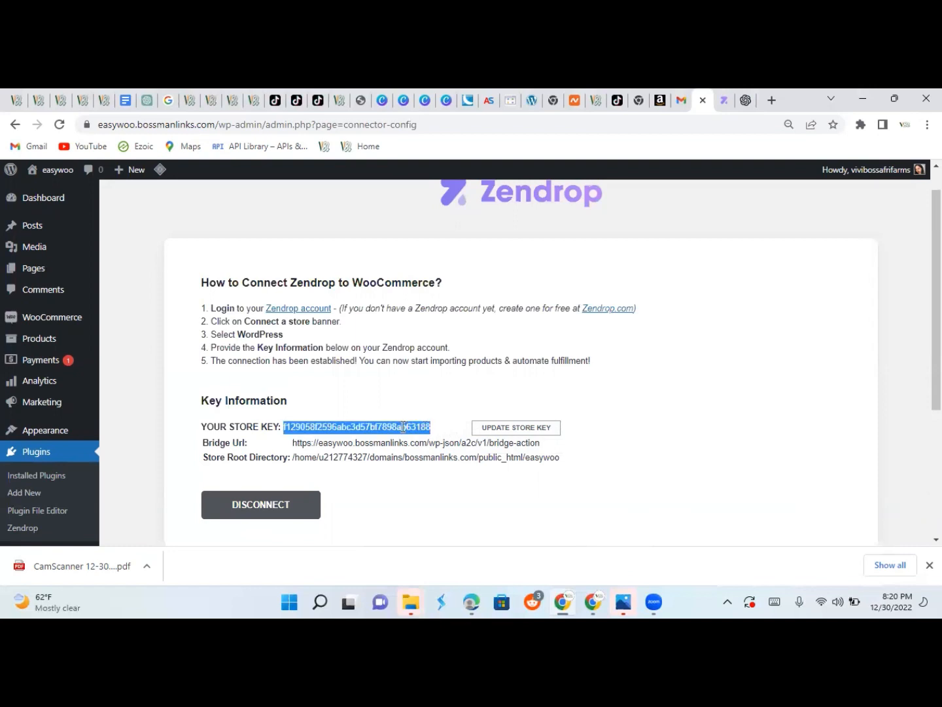
pyautogui.rightClick(404, 427)
pyautogui.click(424, 440)
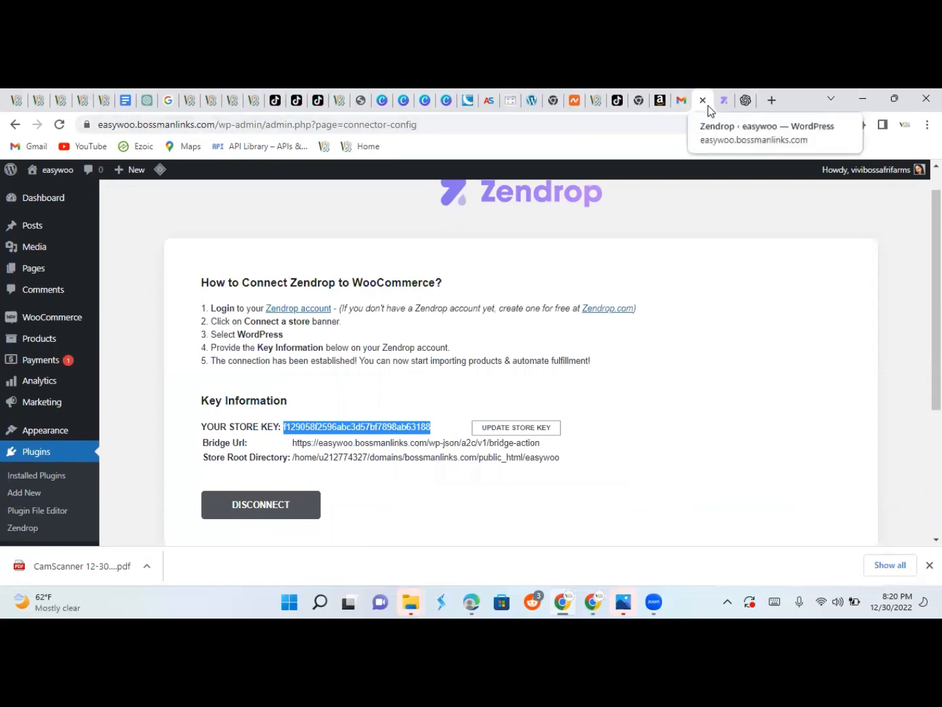
pyautogui.click(724, 105)
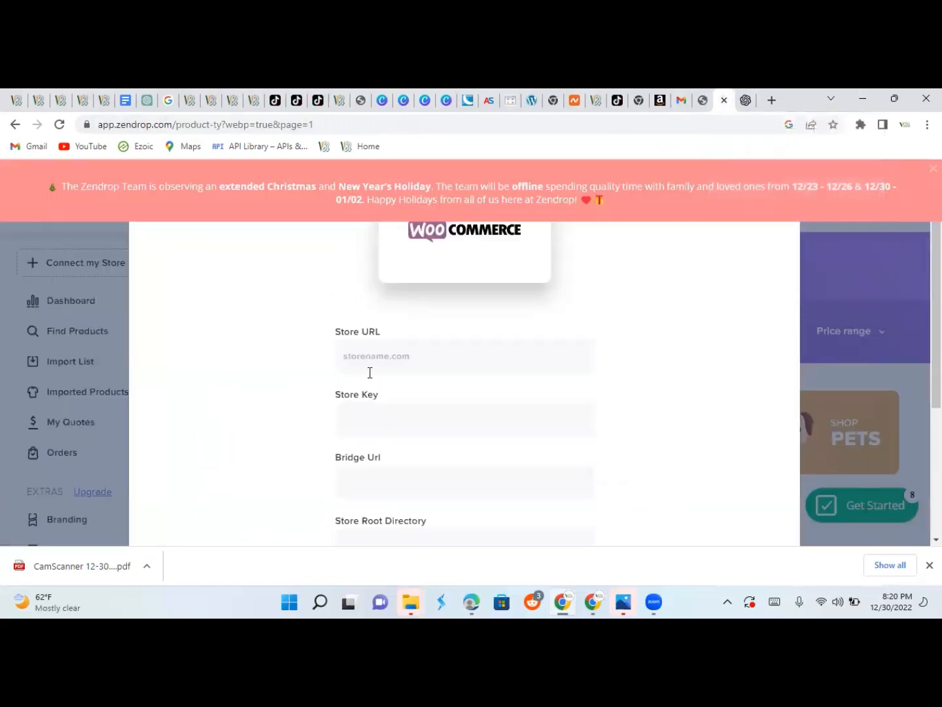
pyautogui.rightClick(353, 407)
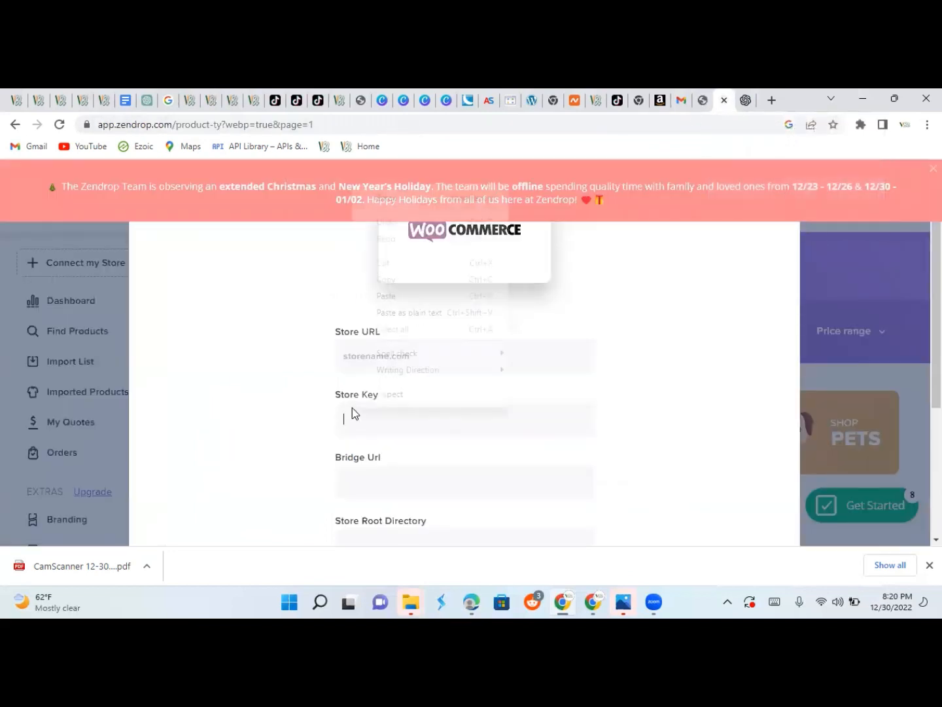
pyautogui.click(399, 303)
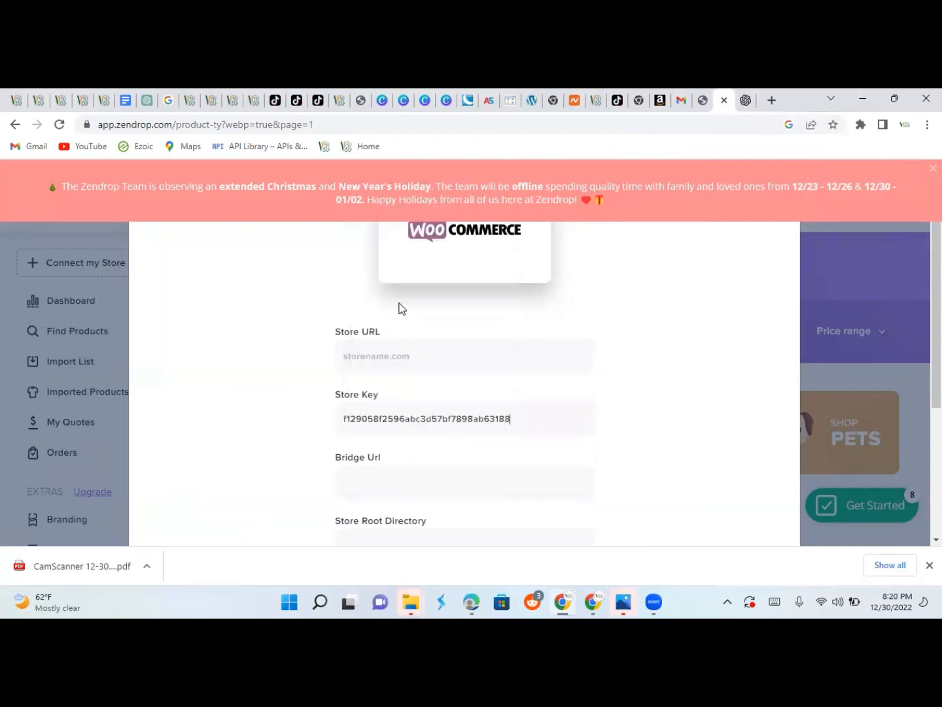
pyautogui.click(702, 99)
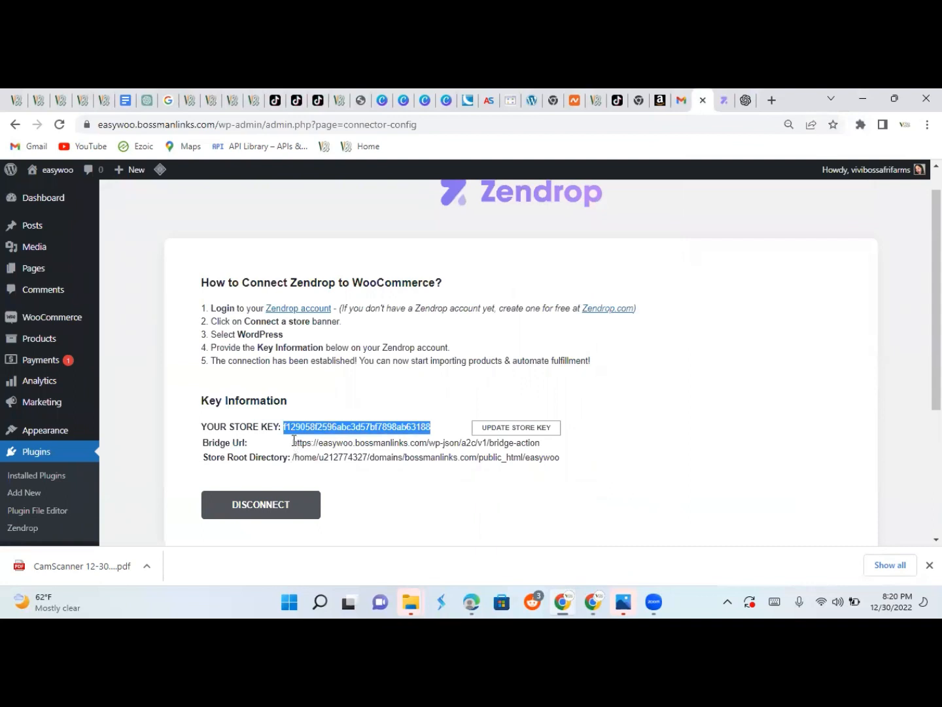
# Copy the bridge-action URL into Zendrop's Bridge Url field, then select the Store Root Directory path.
pyautogui.moveTo(294, 440); pyautogui.dragTo(546, 445)
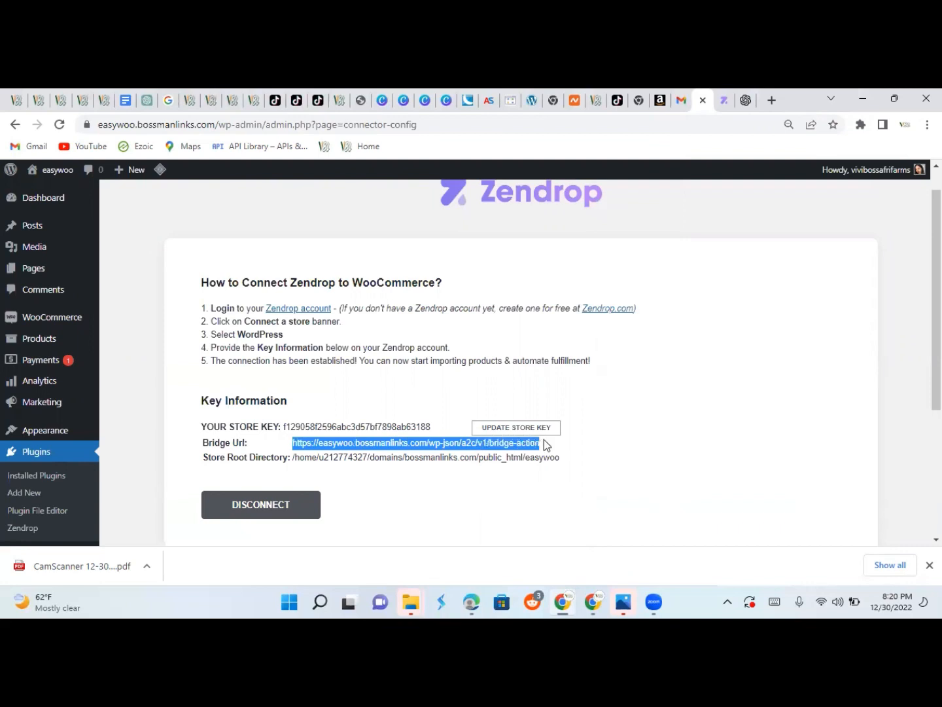
pyautogui.rightClick(511, 446)
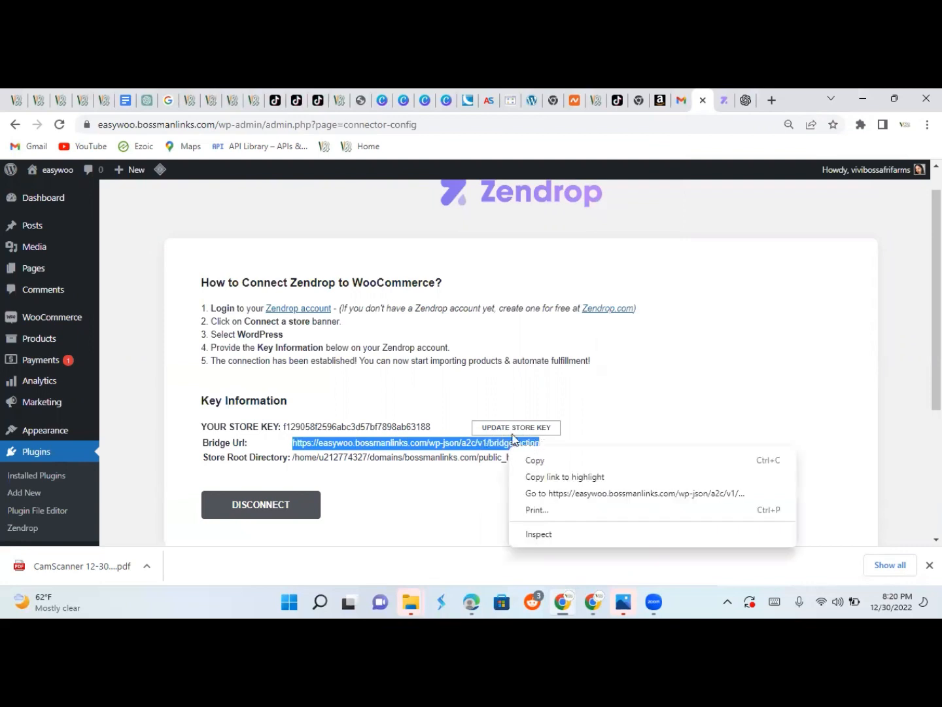
pyautogui.click(535, 460)
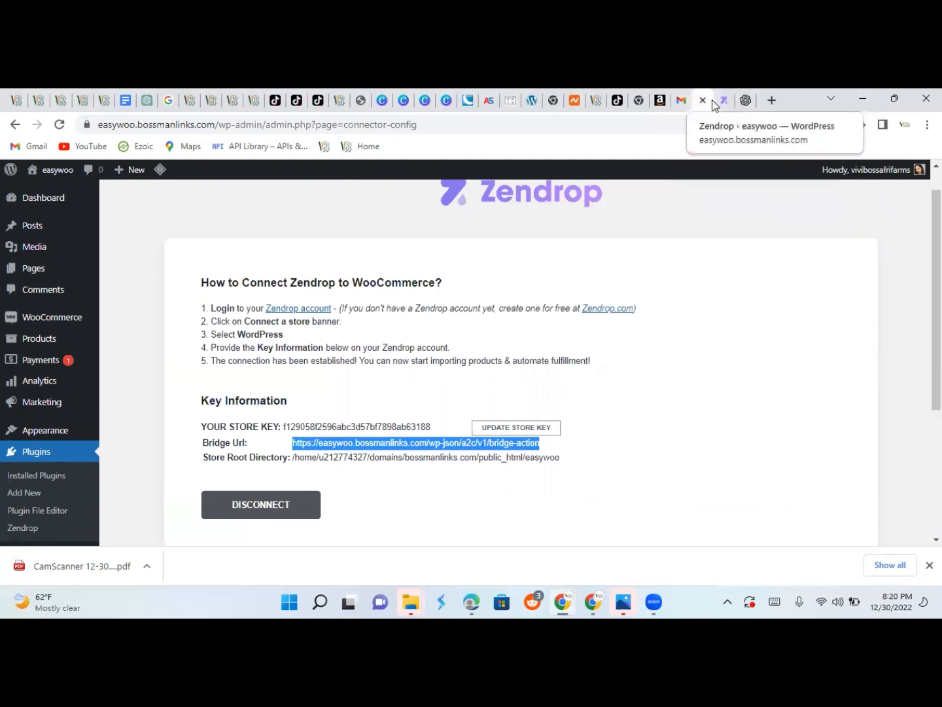
pyautogui.click(721, 100)
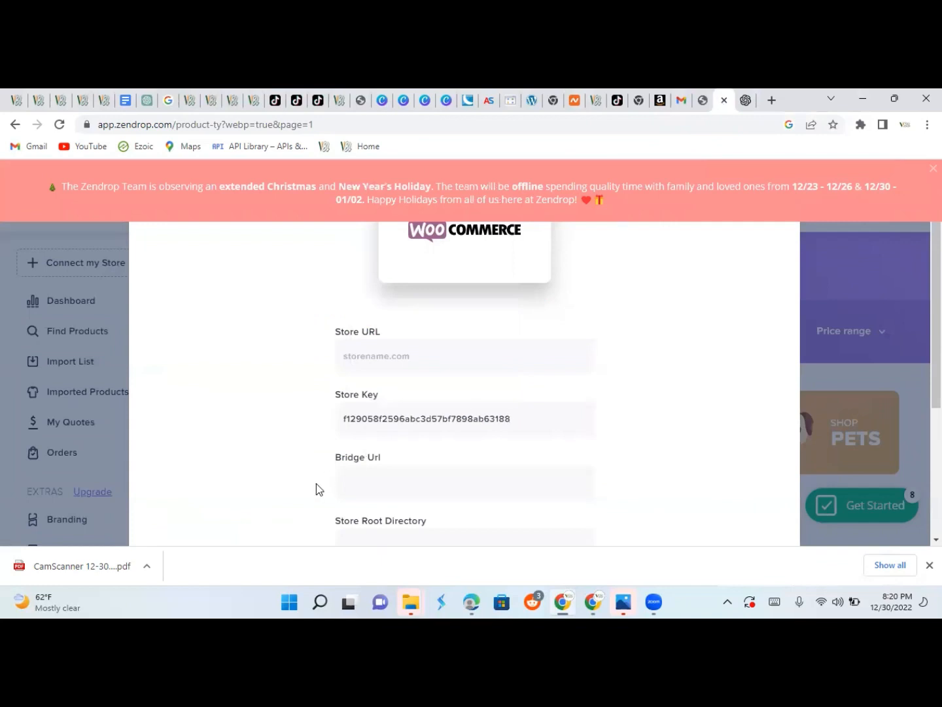
pyautogui.rightClick(372, 473)
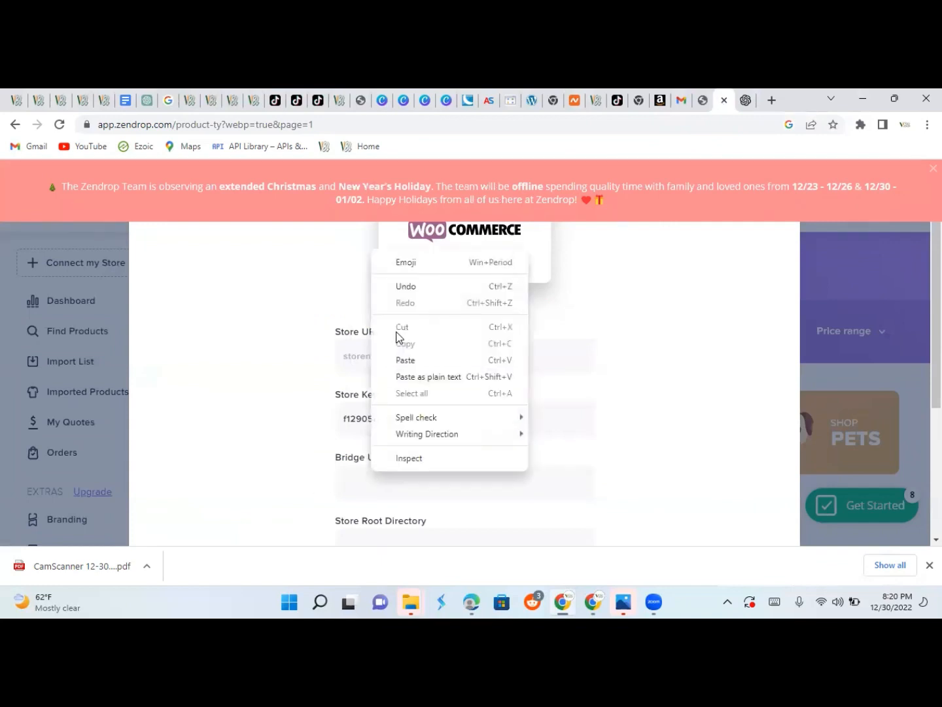
pyautogui.click(407, 362)
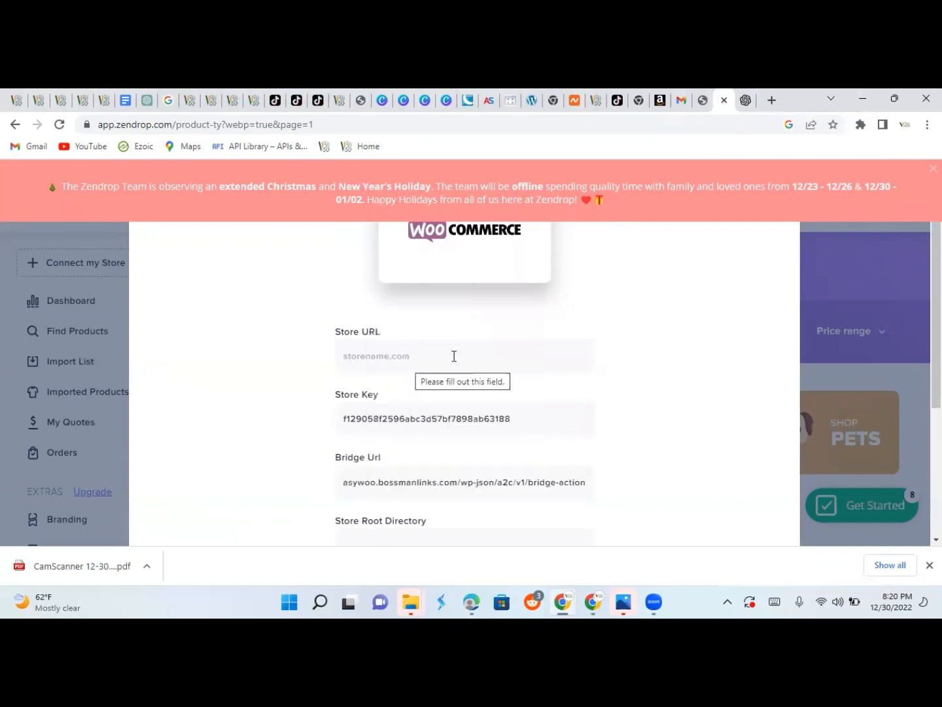
pyautogui.click(702, 101)
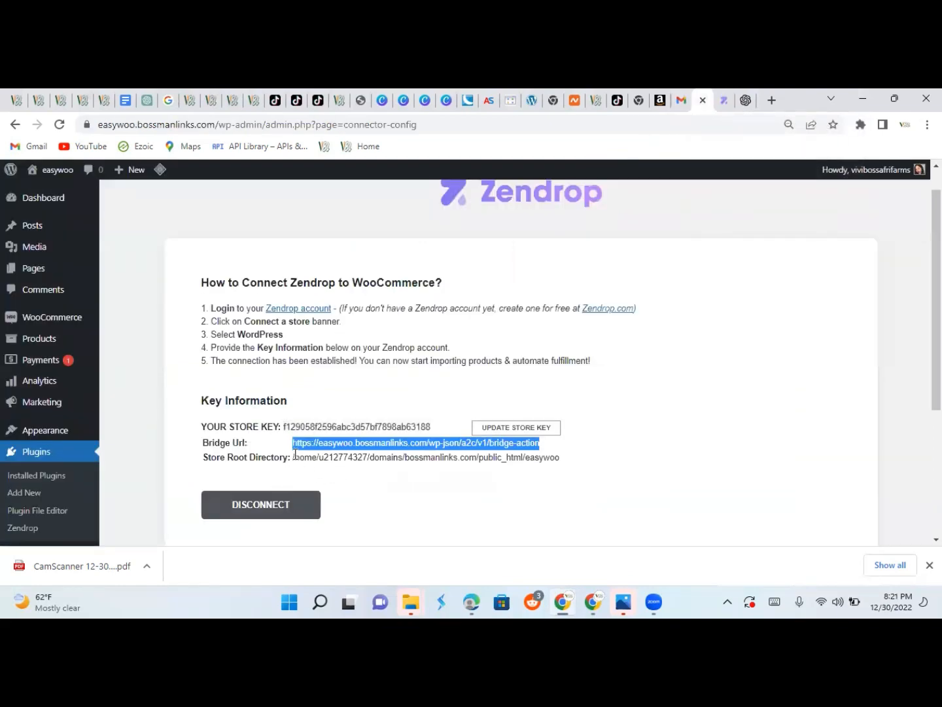
pyautogui.moveTo(294, 456); pyautogui.dragTo(568, 458)
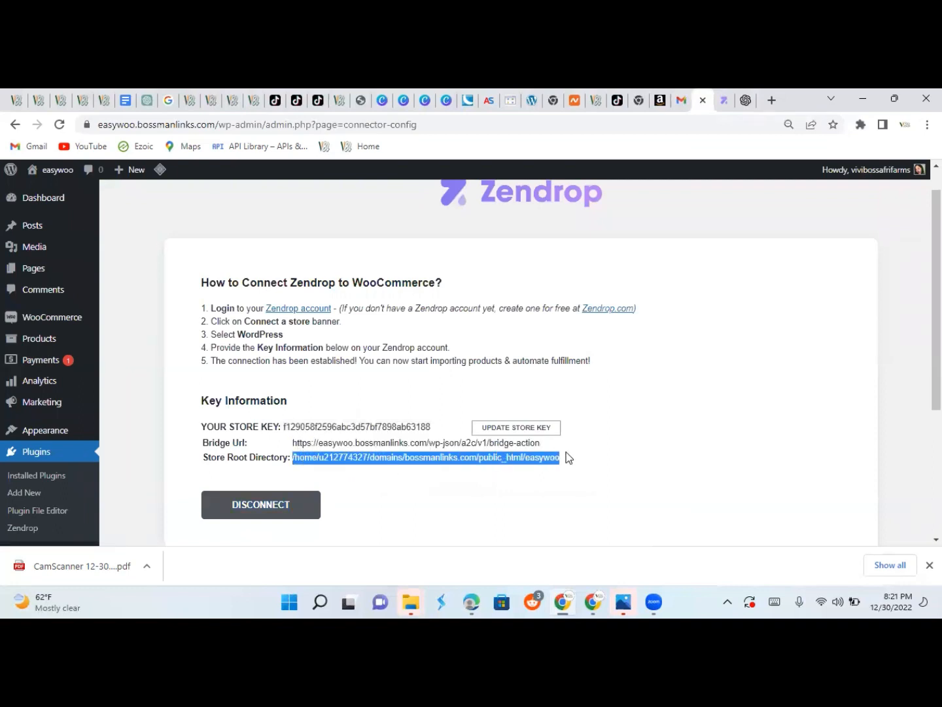
# Copy the store root path and paste it into Zendrop's Store Root Directory field.
pyautogui.rightClick(543, 456)
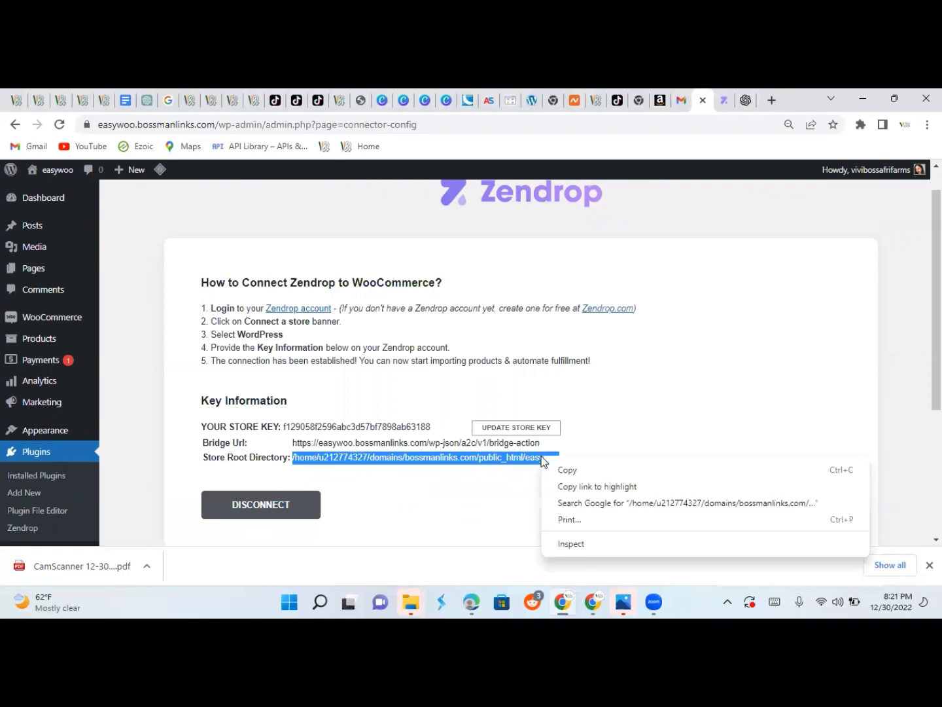
pyautogui.click(564, 471)
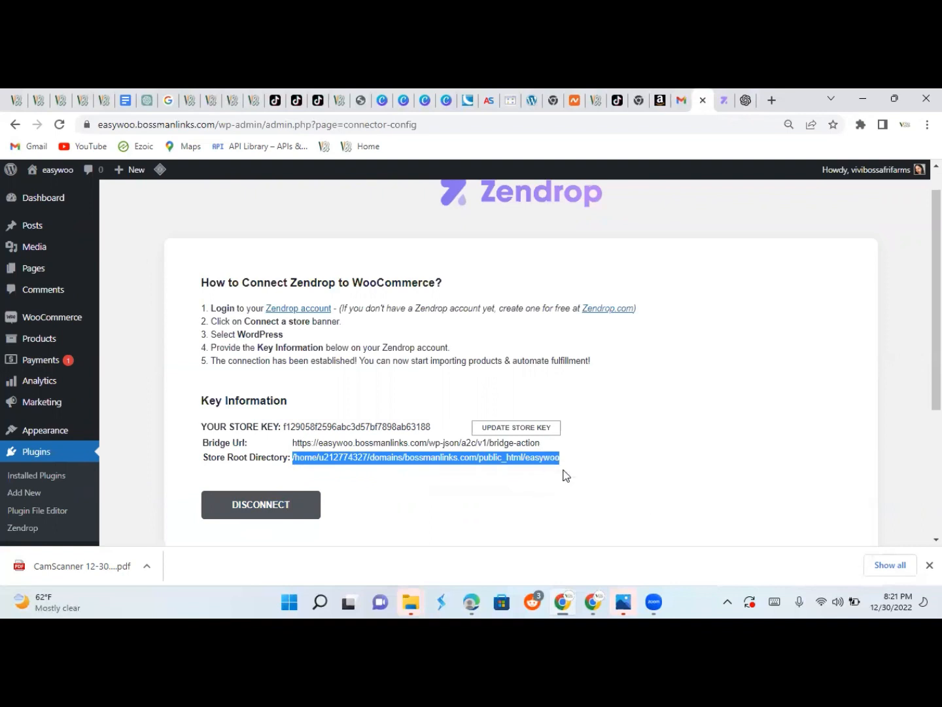
pyautogui.click(723, 99)
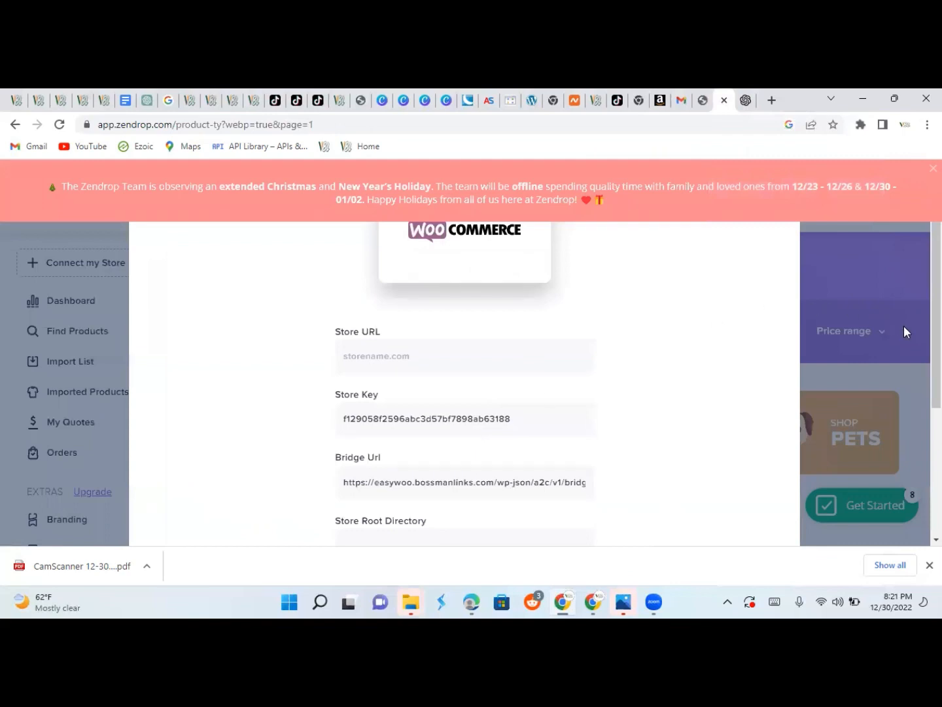
pyautogui.scroll(-1, 935, 330)
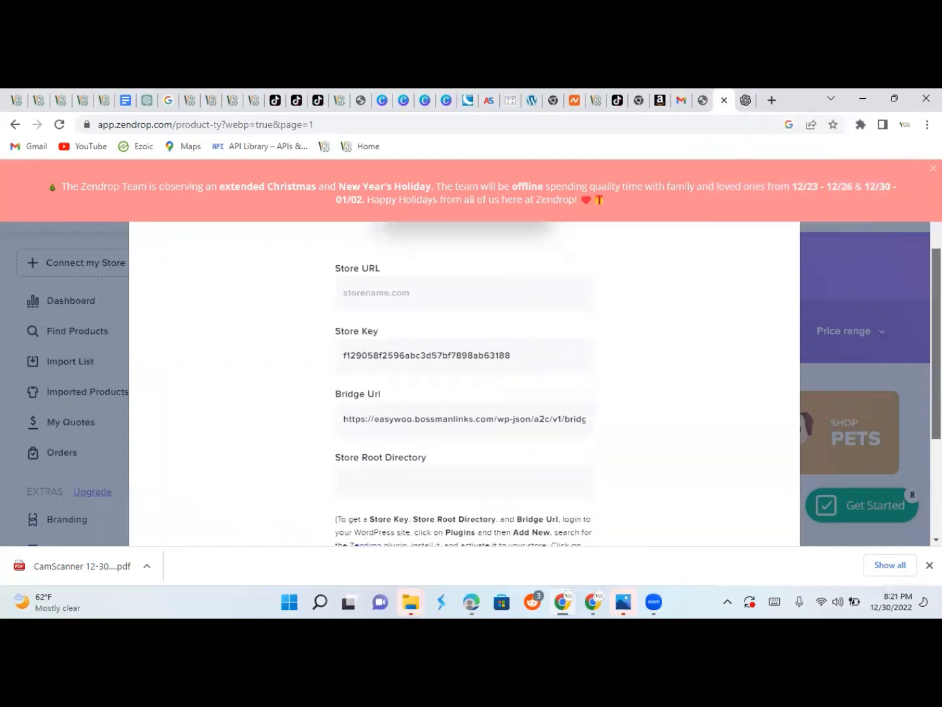
pyautogui.rightClick(390, 491)
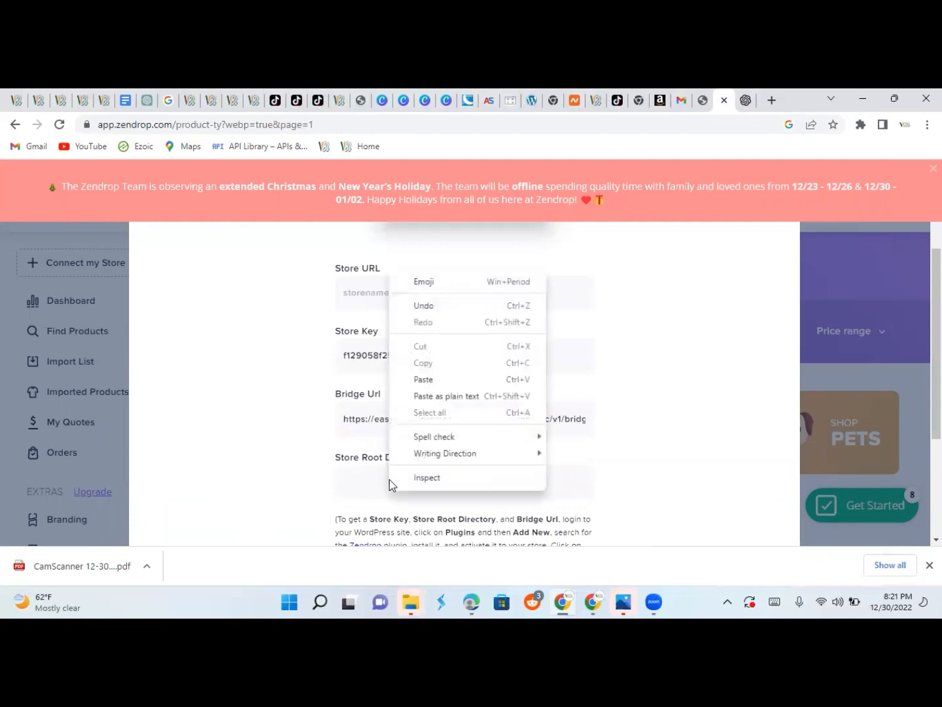
pyautogui.click(423, 381)
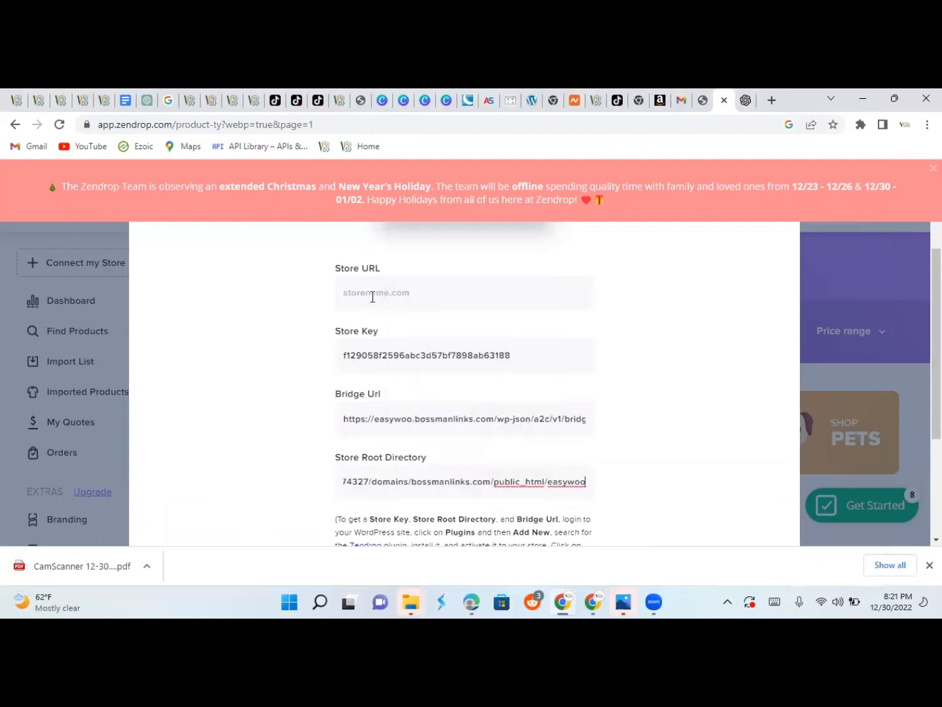
pyautogui.click(704, 99)
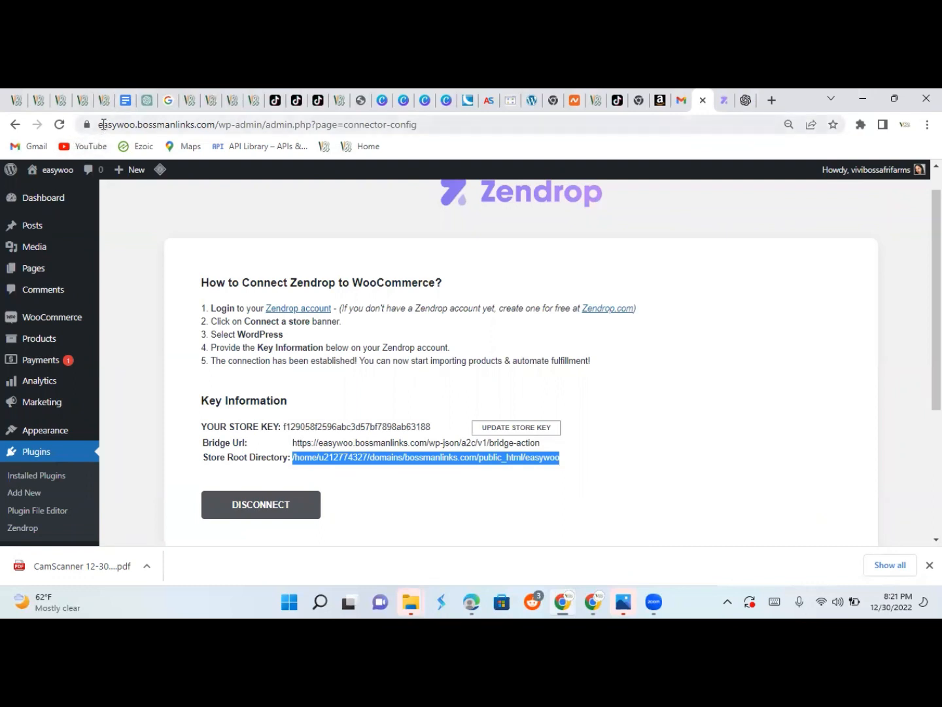
# Copy the store's domain easywoo.bossmanlinks.com from the WordPress address bar.
pyautogui.moveTo(98, 124); pyautogui.dragTo(213, 132)
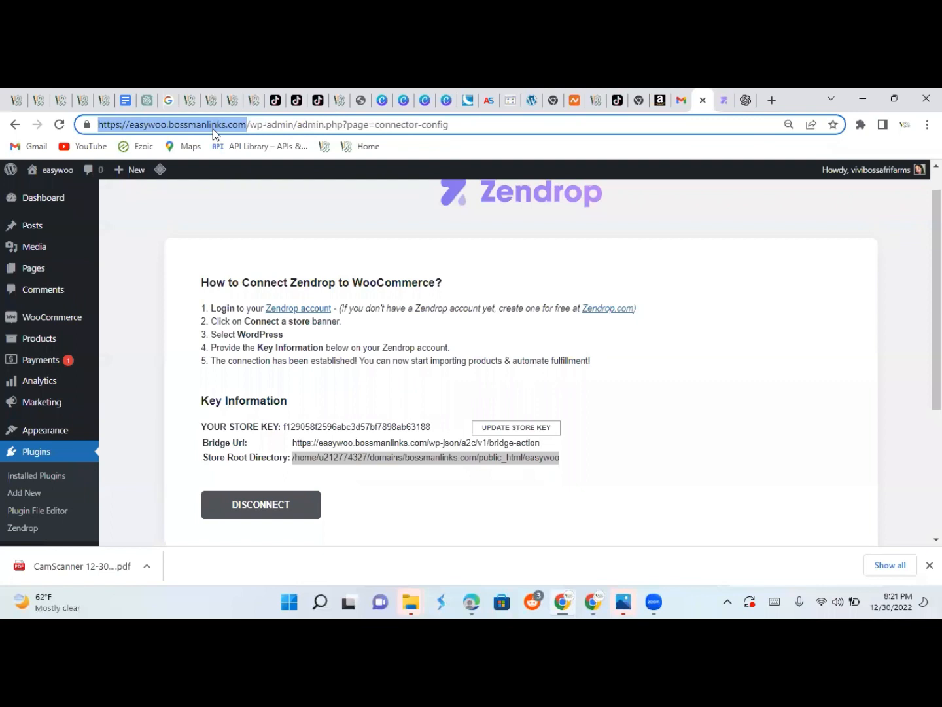
pyautogui.rightClick(210, 121)
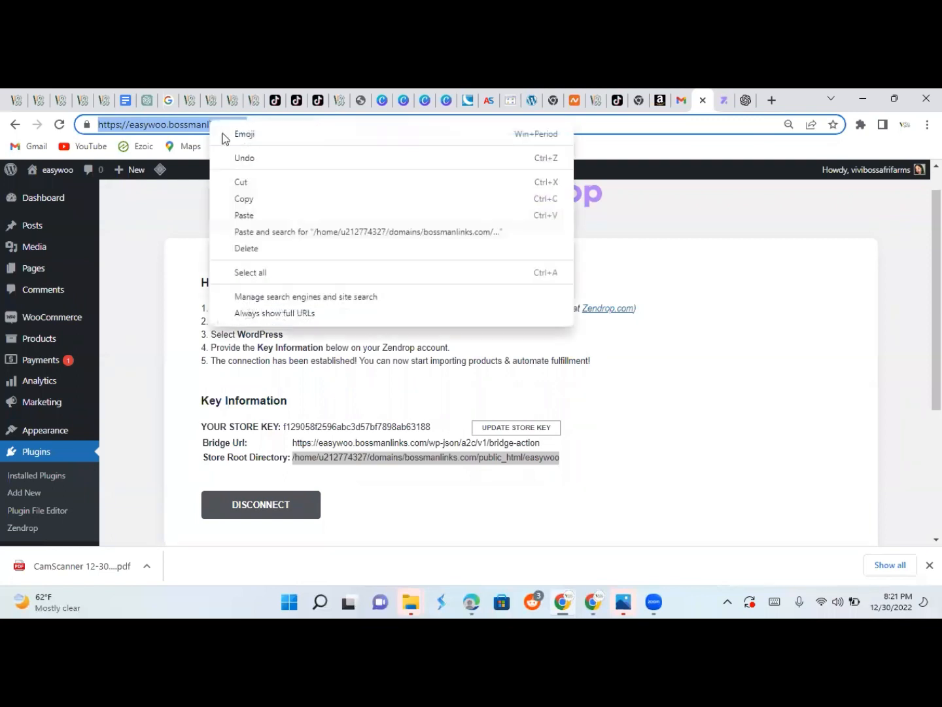
pyautogui.click(252, 200)
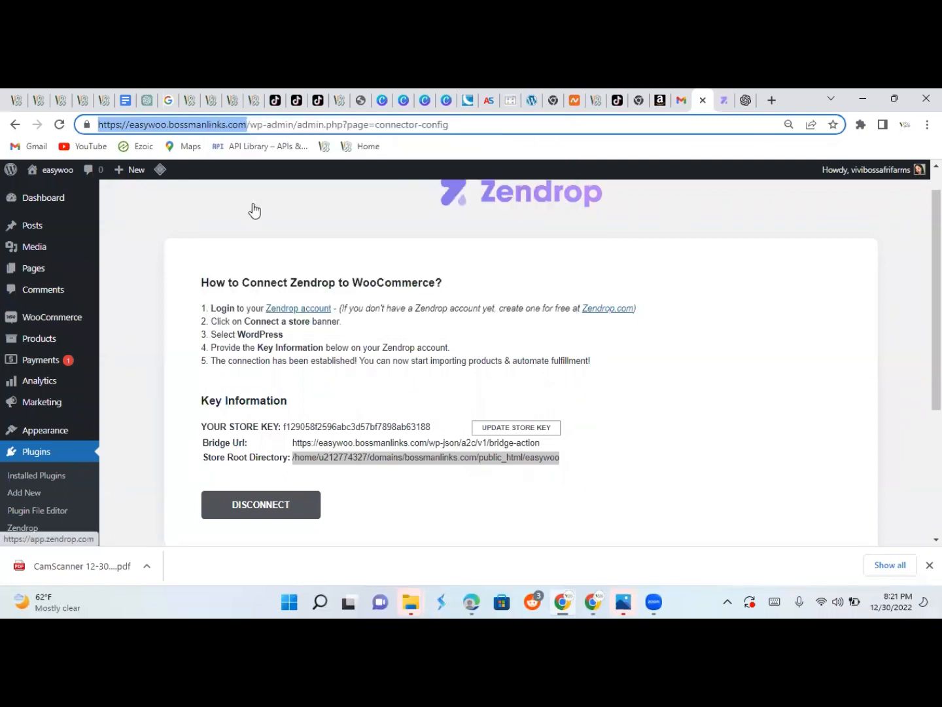
# Paste easywoo.bossmanlinks.com into Zendrop's Store URL field and connect the store.
pyautogui.click(722, 103)
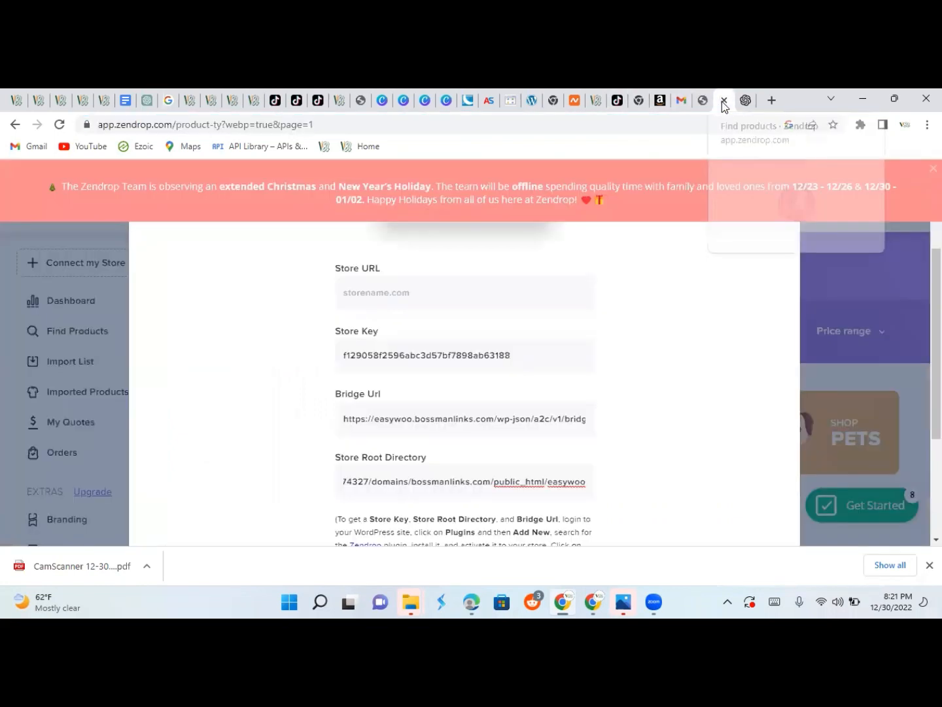
pyautogui.rightClick(360, 286)
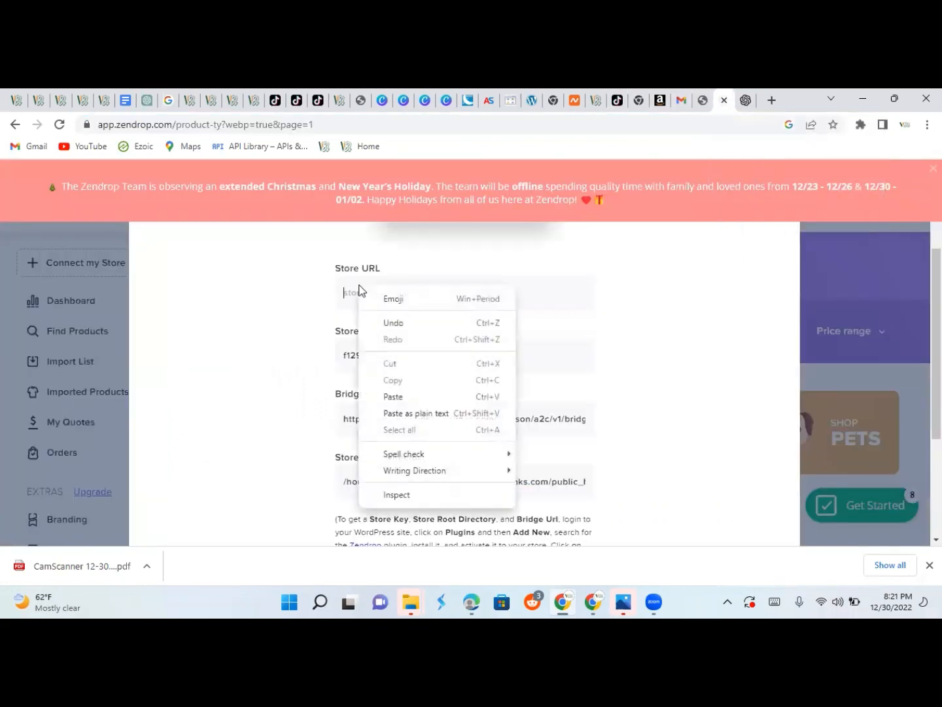
pyautogui.click(436, 397)
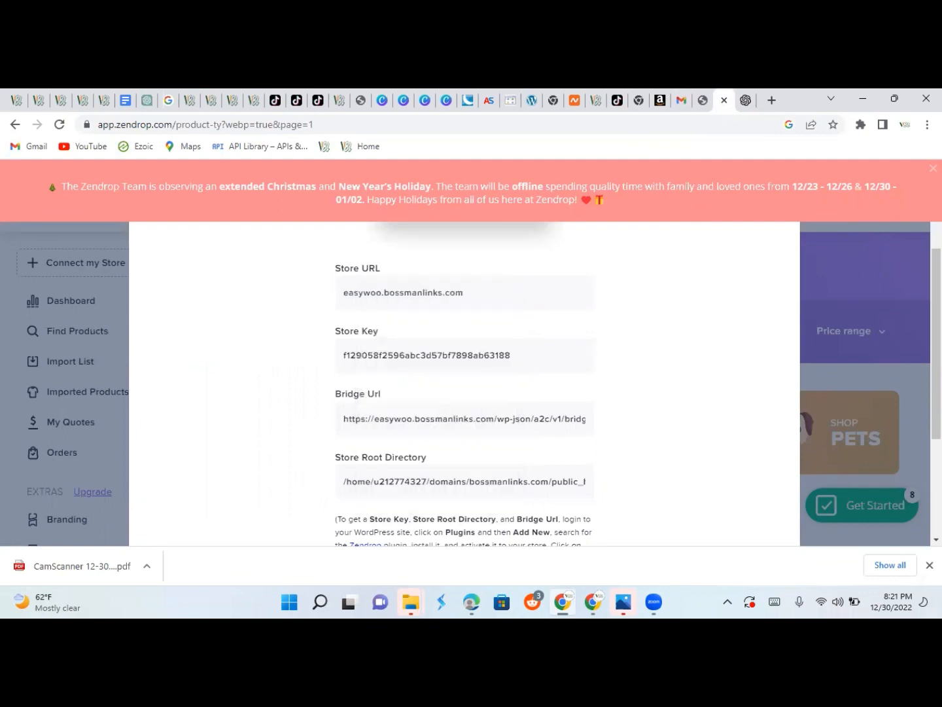
pyautogui.moveTo(936, 343); pyautogui.dragTo(936, 401)
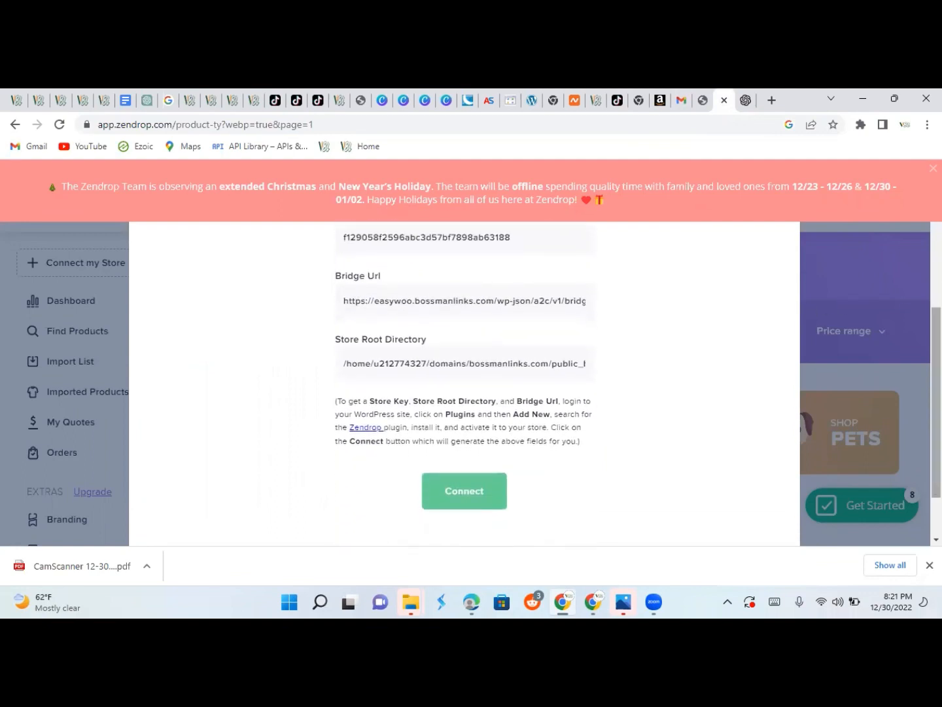
pyautogui.click(433, 492)
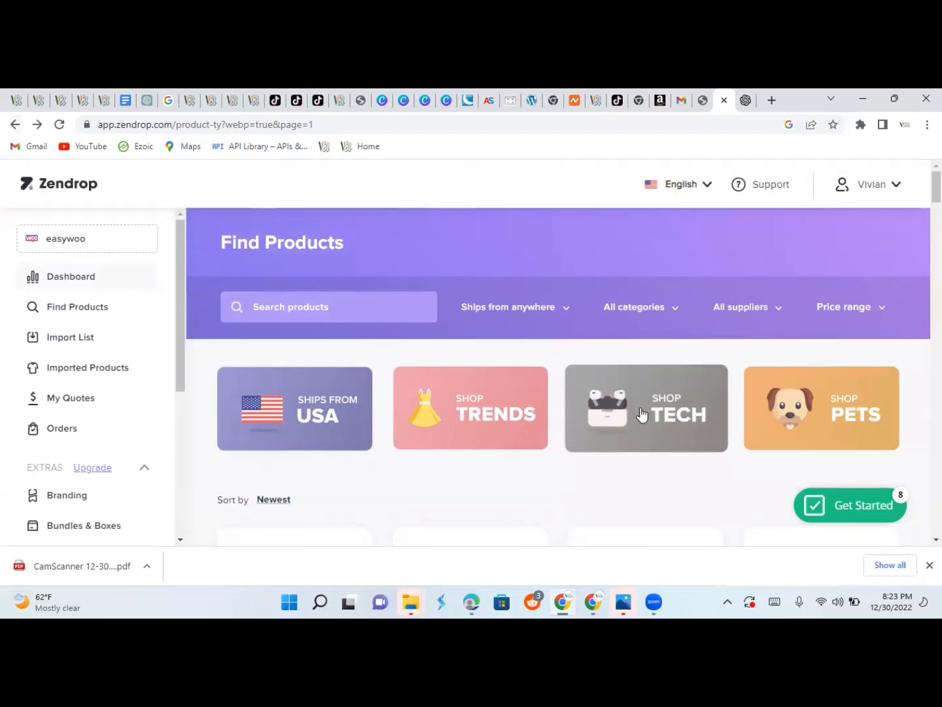
# Browse the SHOP TECH category and open the Massage Gun Mini product details.
pyautogui.click(641, 413)
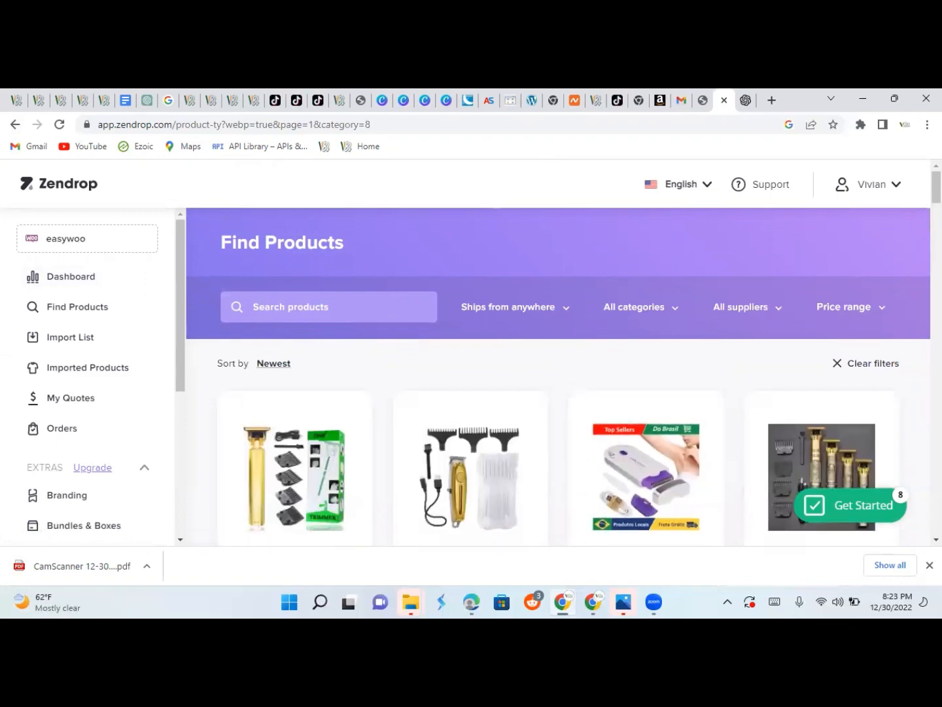
pyautogui.scroll(-7, 563, 376)
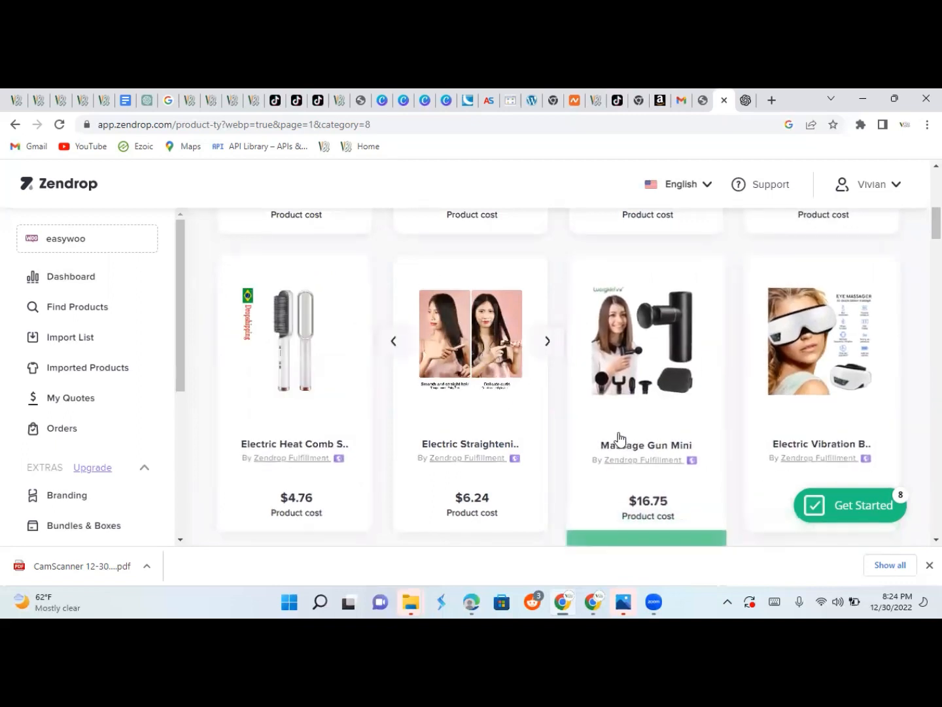
pyautogui.click(631, 373)
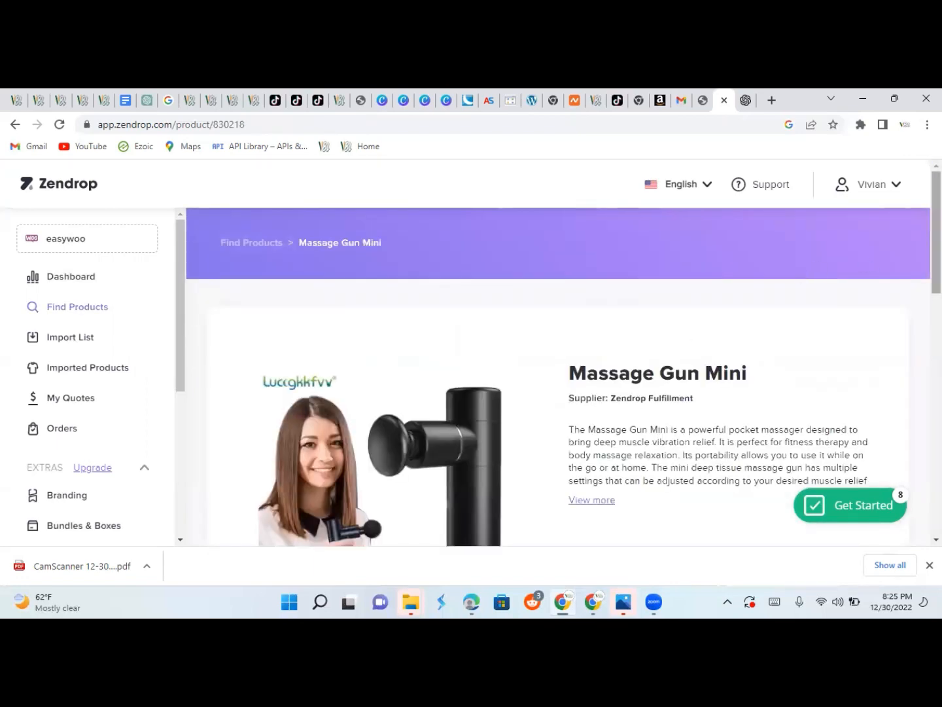
# Review the shipping table, then add the $16.75 Massage Gun Mini to the Import List.
pyautogui.scroll(-2, 562, 376)
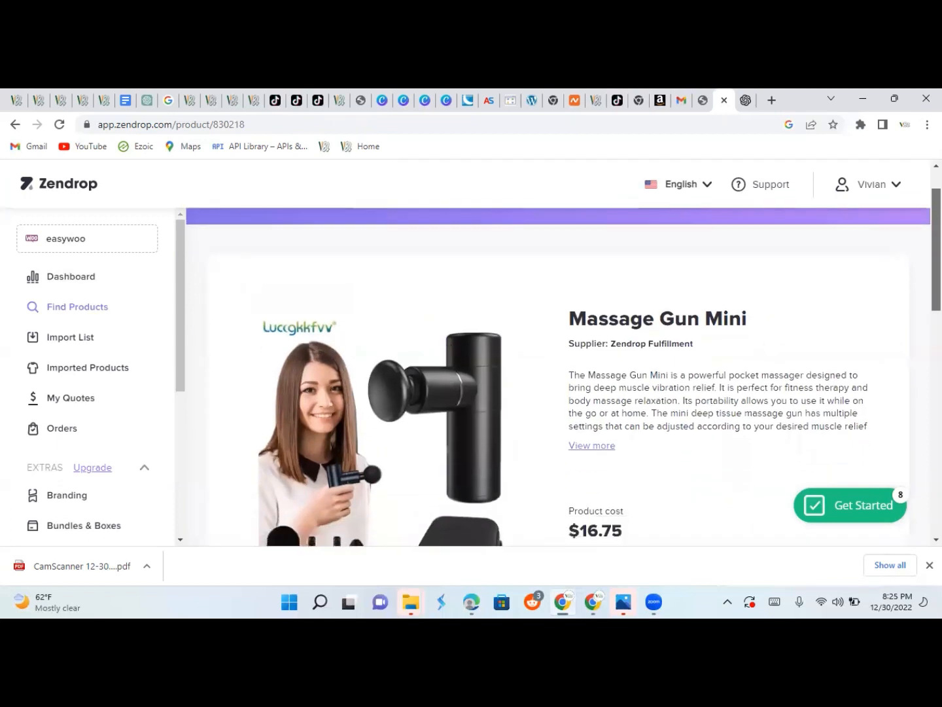
pyautogui.scroll(-1, 517, 489)
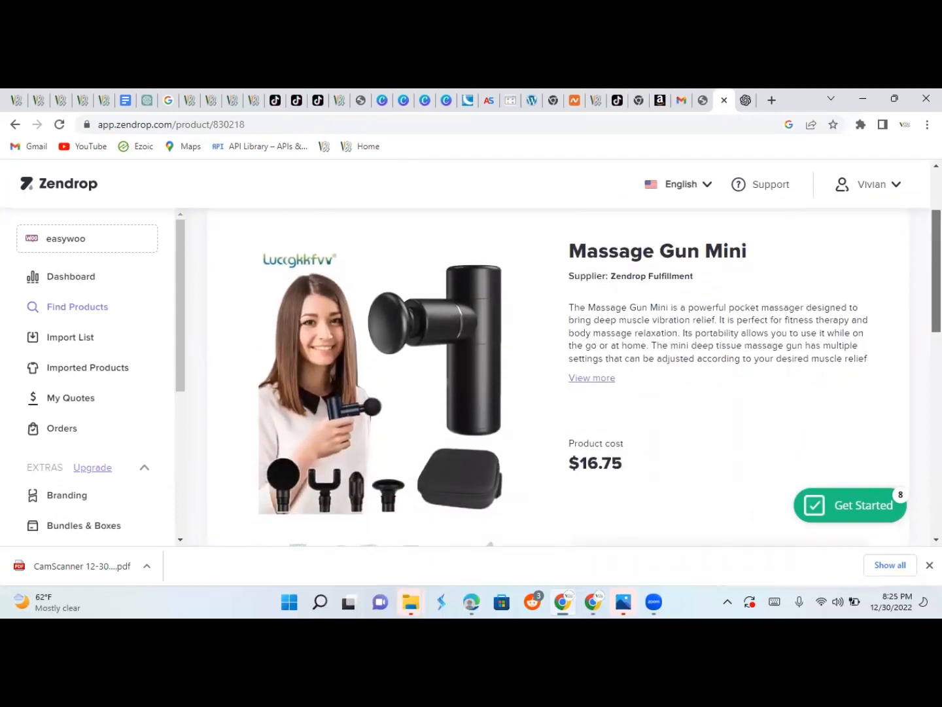
pyautogui.scroll(-2, 562, 376)
pyautogui.scroll(-1, 563, 377)
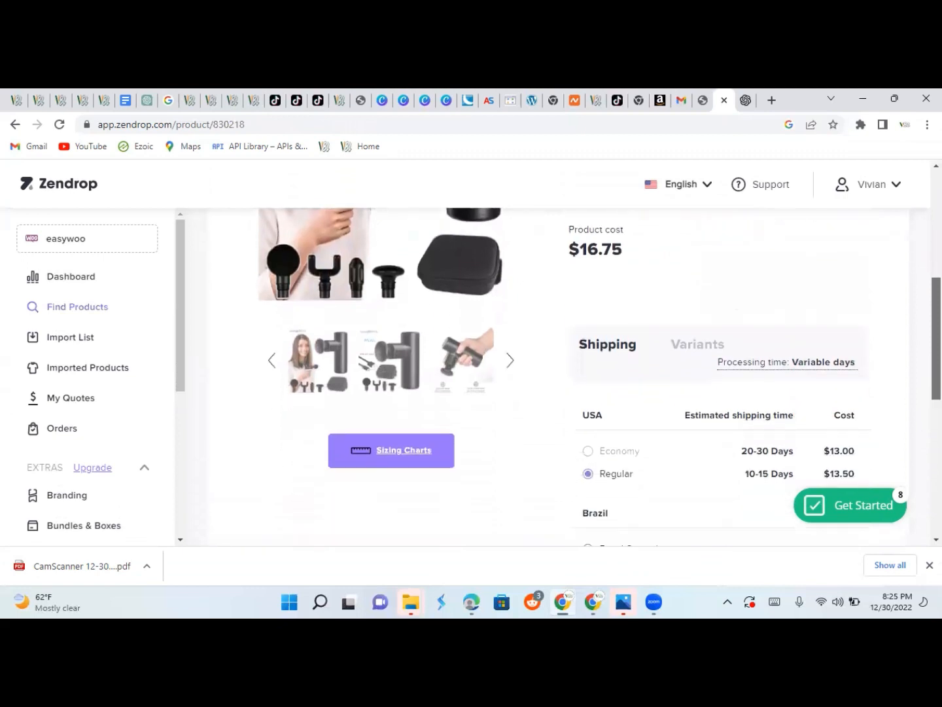
pyautogui.scroll(-1, 562, 376)
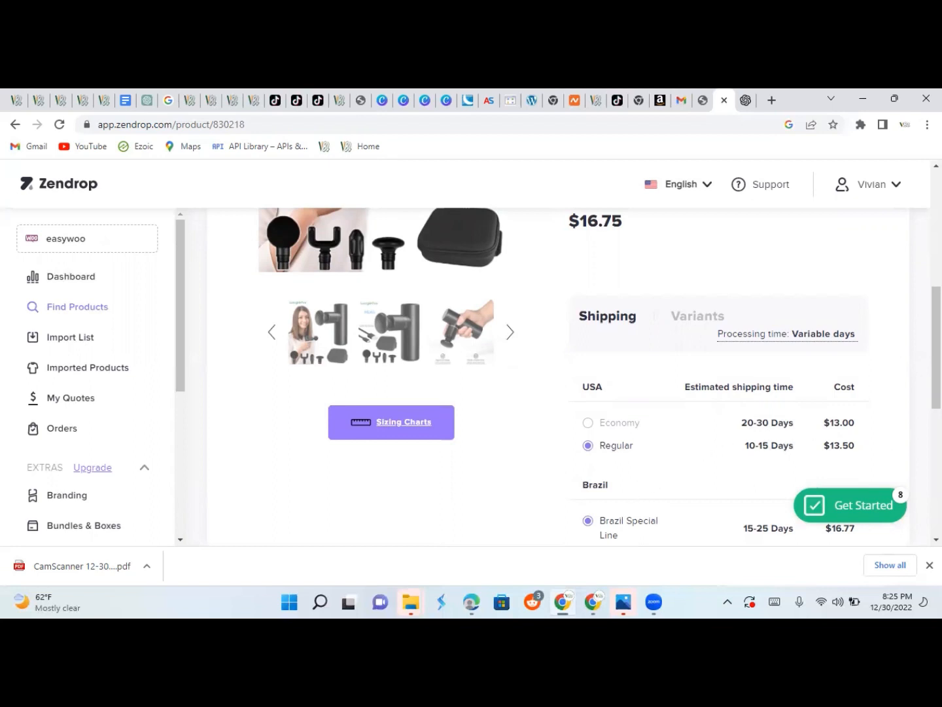
pyautogui.scroll(-2, 720, 373)
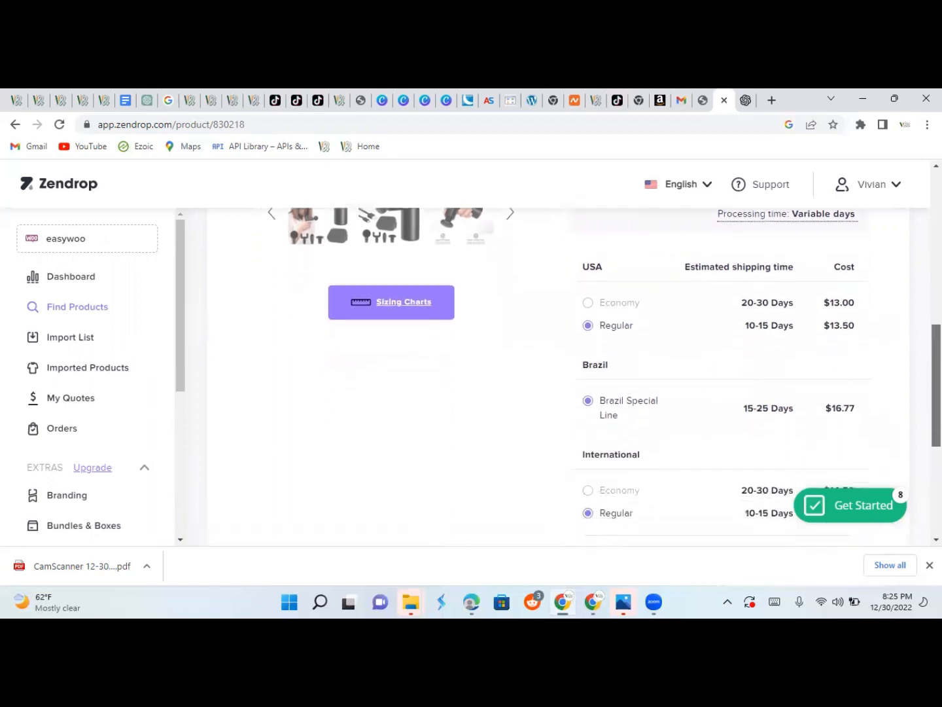
pyautogui.scroll(-2, 720, 373)
pyautogui.moveTo(936, 422); pyautogui.dragTo(936, 369)
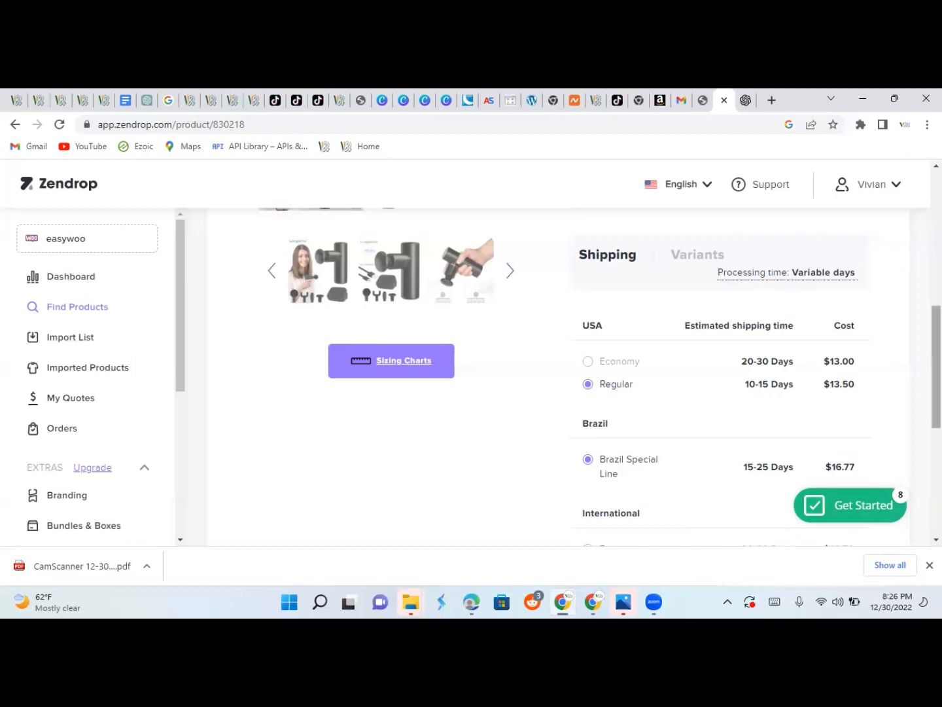
pyautogui.scroll(-2, 936, 366)
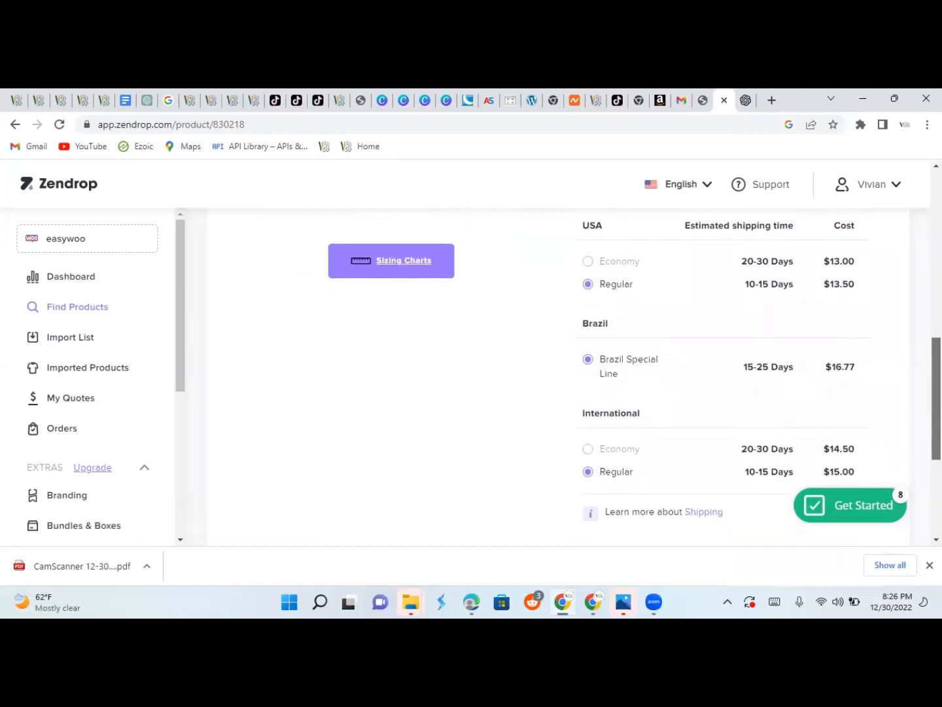
pyautogui.scroll(1, 569, 373)
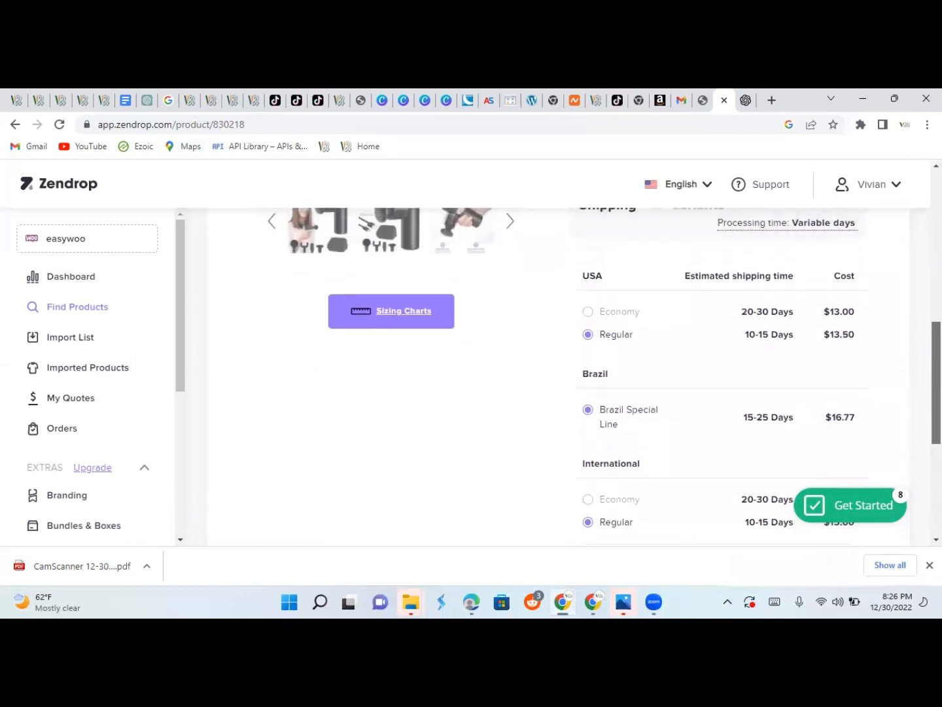
pyautogui.scroll(1, 569, 379)
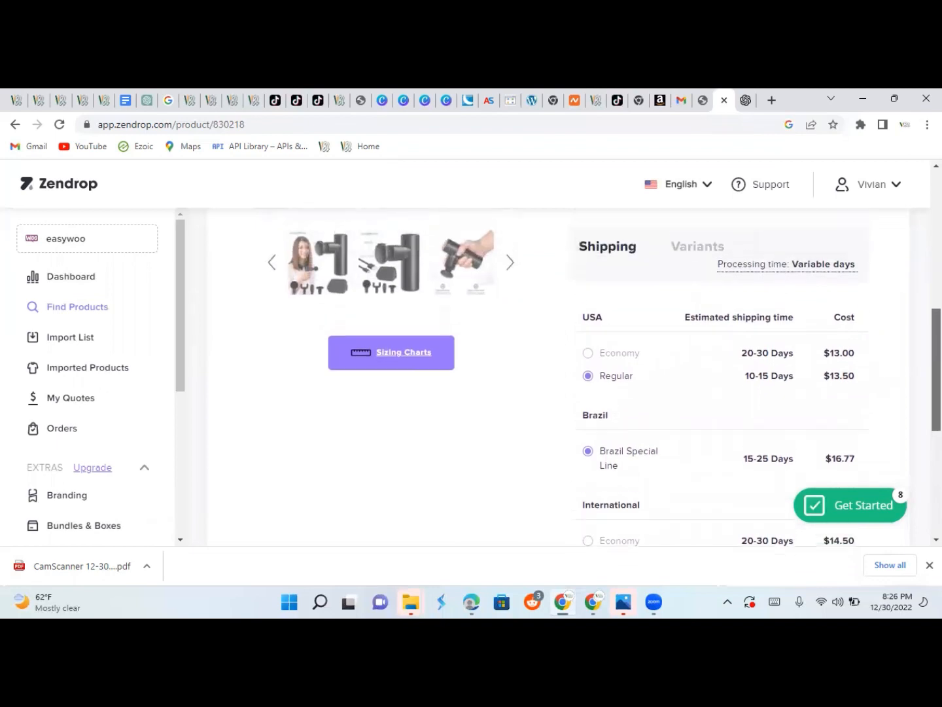
pyautogui.moveTo(588, 361)
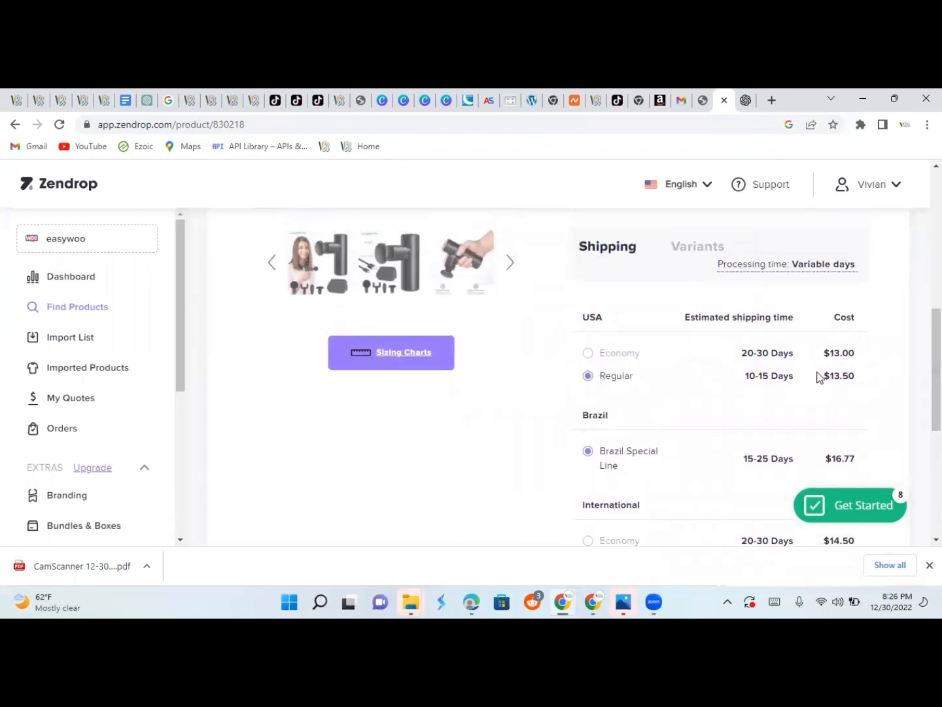
pyautogui.moveTo(936, 385); pyautogui.dragTo(936, 476)
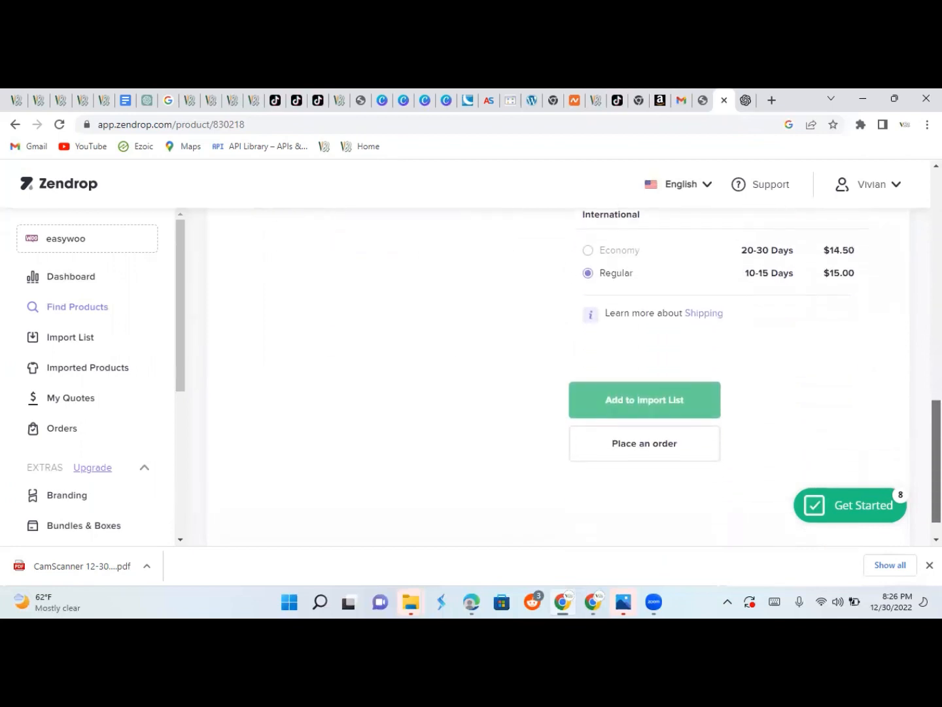
pyautogui.click(645, 405)
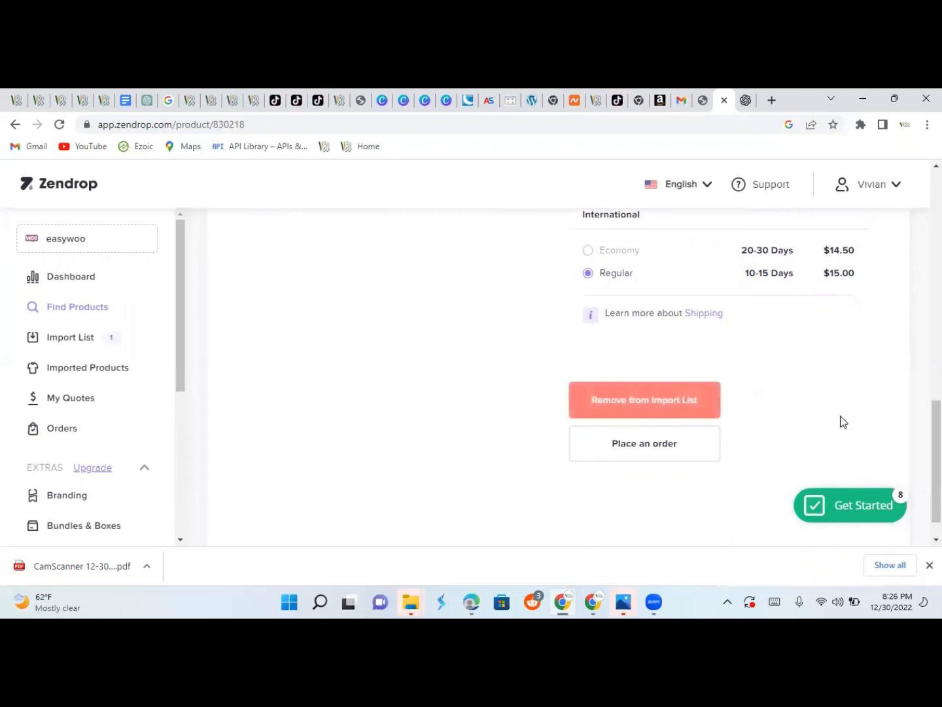
# Confirm the Imported Products page is still empty, then go to the Import List.
pyautogui.click(117, 369)
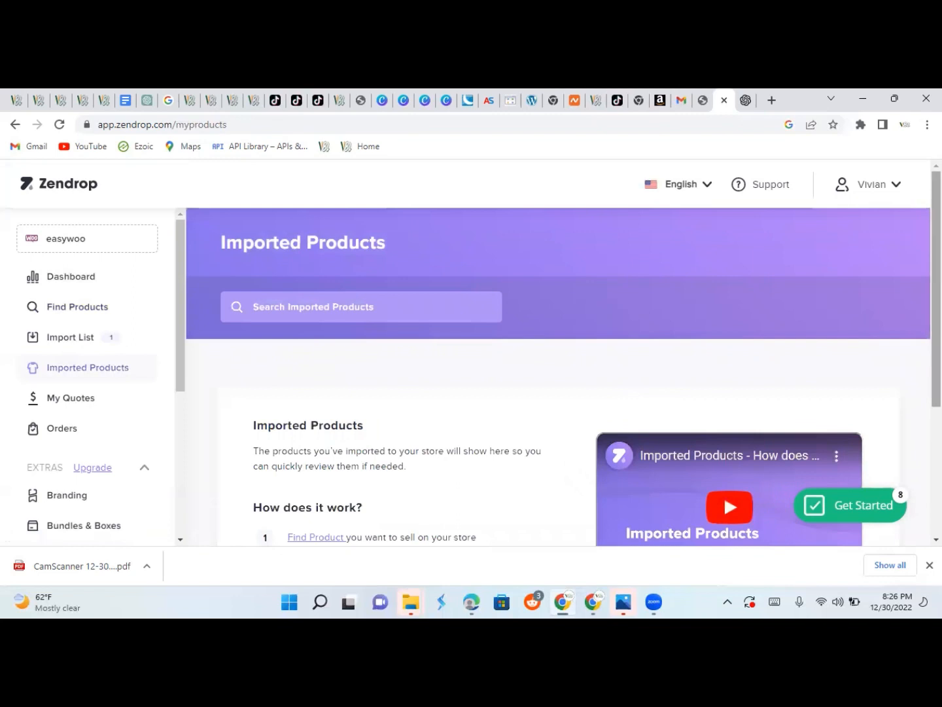
pyautogui.scroll(-2, 724, 495)
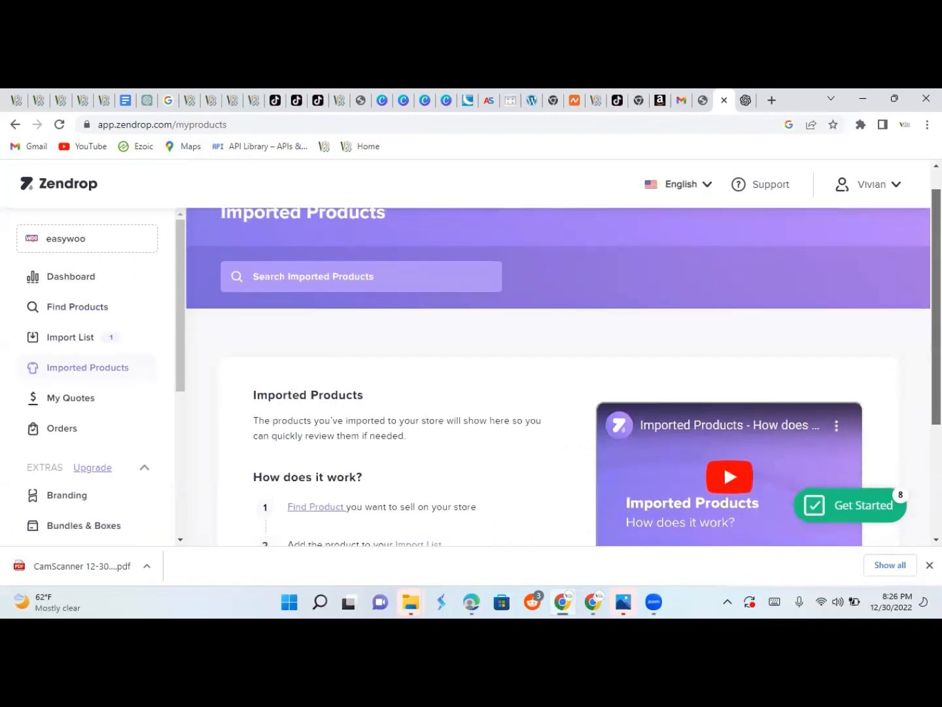
pyautogui.scroll(-3, 724, 496)
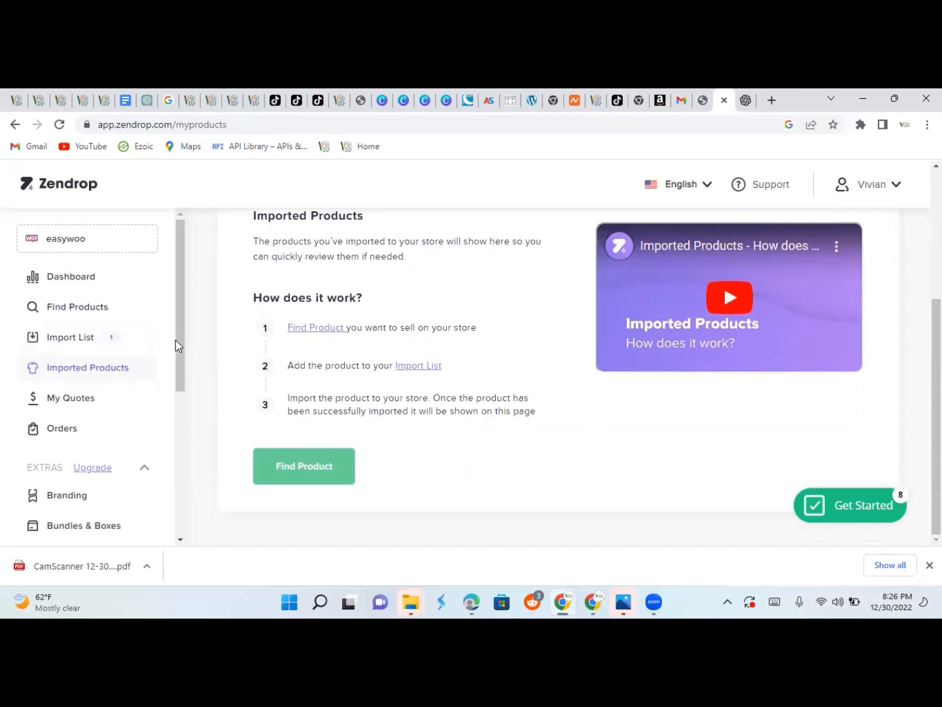
pyautogui.moveTo(175, 345); pyautogui.dragTo(225, 427)
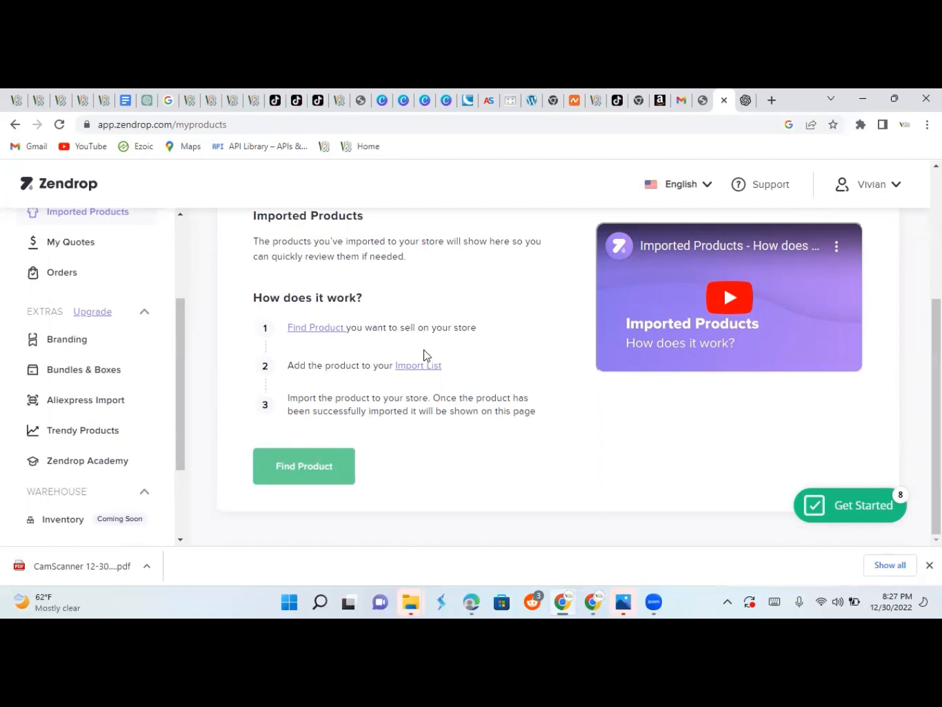
pyautogui.click(431, 371)
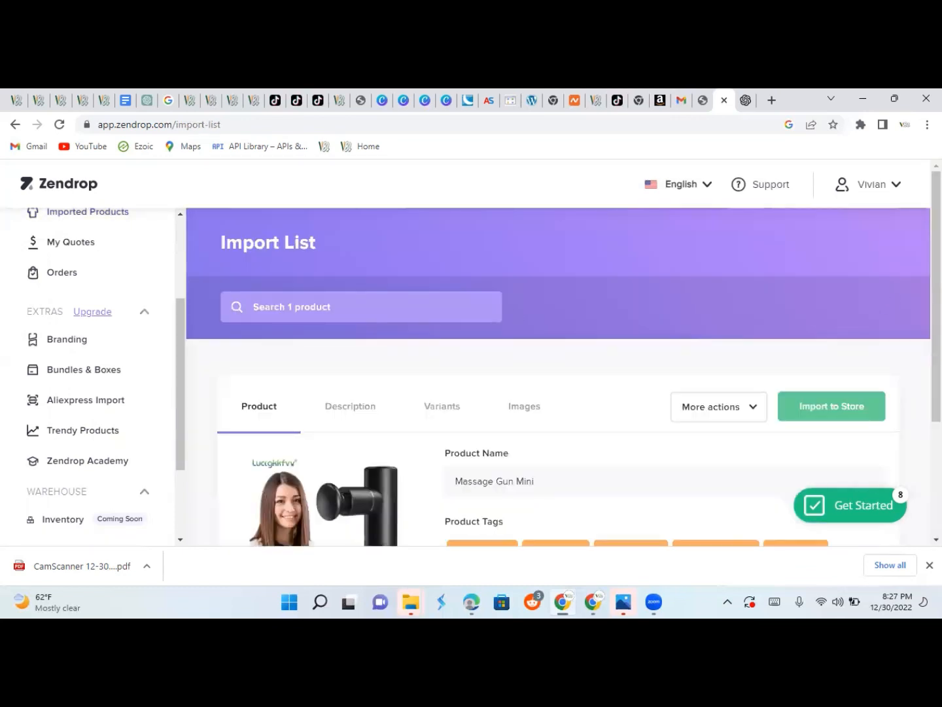
# Import the Massage Gun Mini to the store and tick 'don't display this message again'.
pyautogui.click(839, 411)
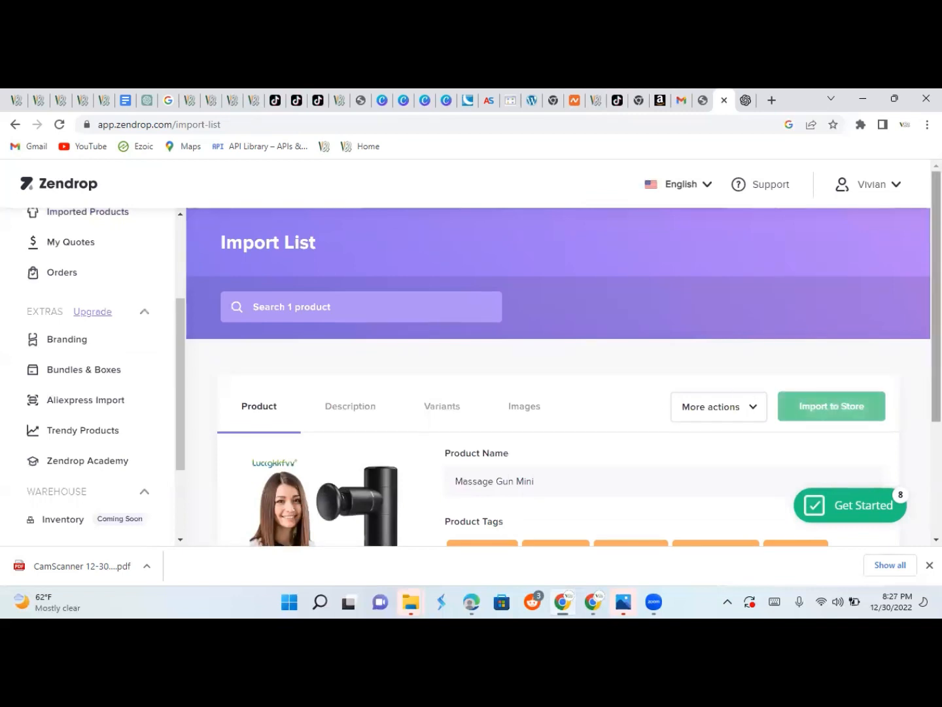
pyautogui.scroll(-3, 564, 358)
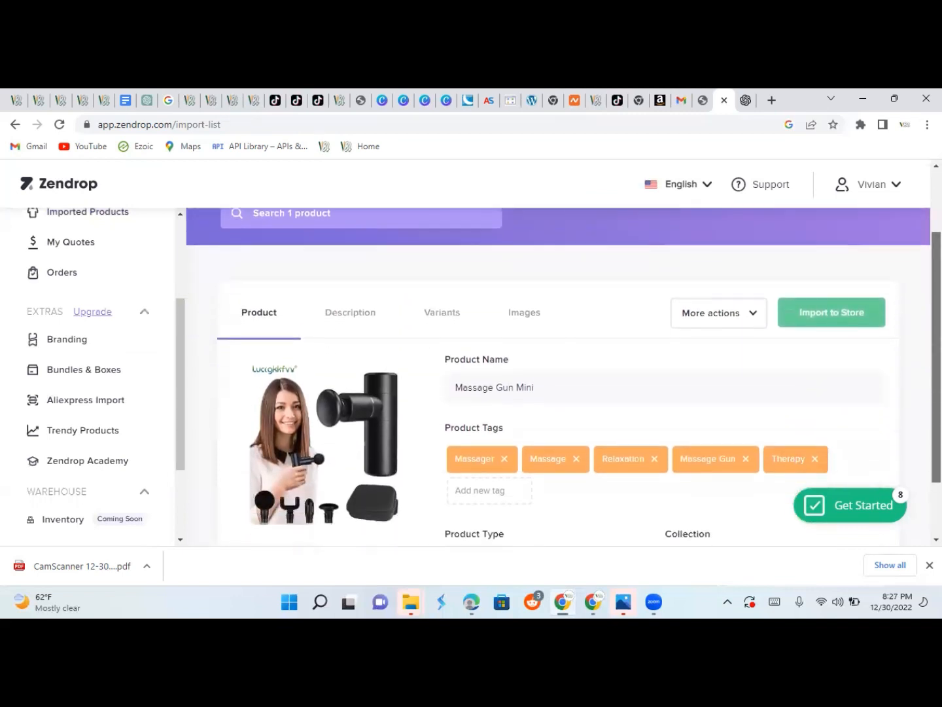
pyautogui.scroll(-1, 564, 358)
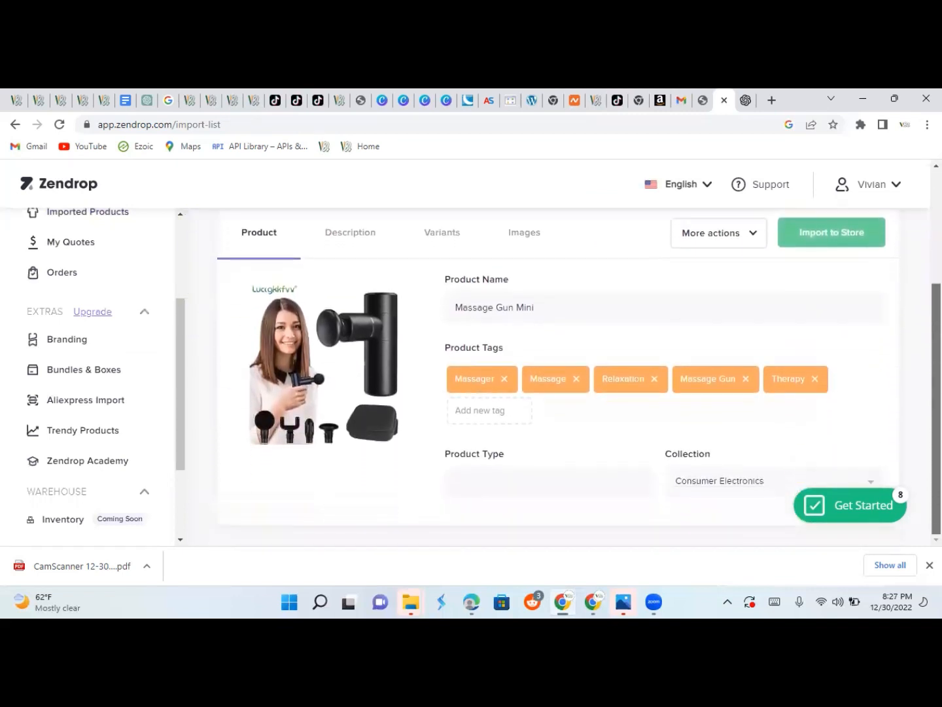
pyautogui.click(843, 240)
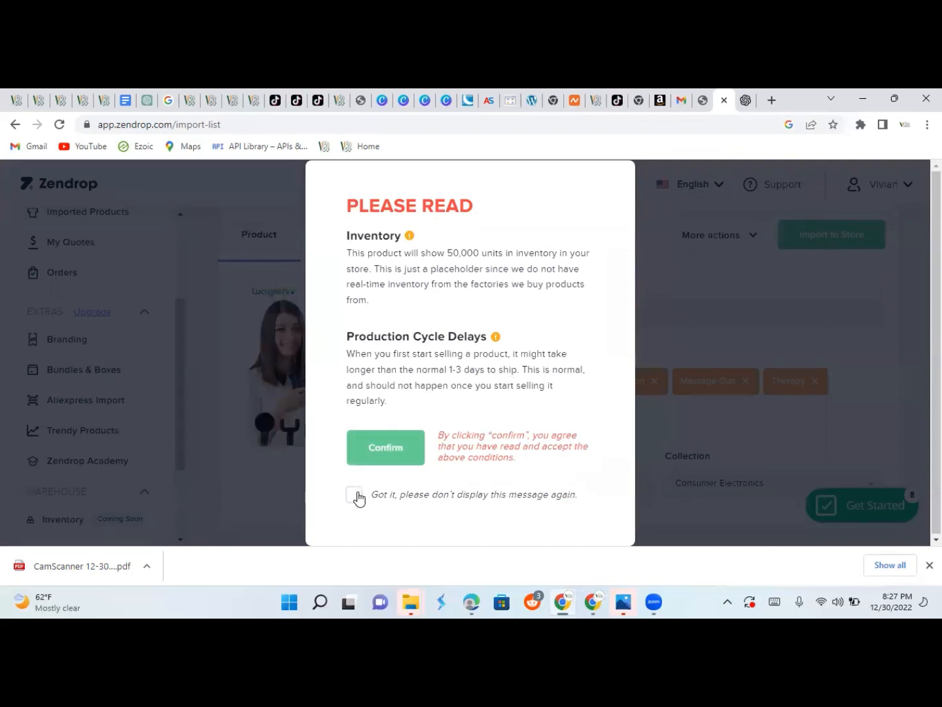
pyautogui.click(356, 495)
pyautogui.click(386, 448)
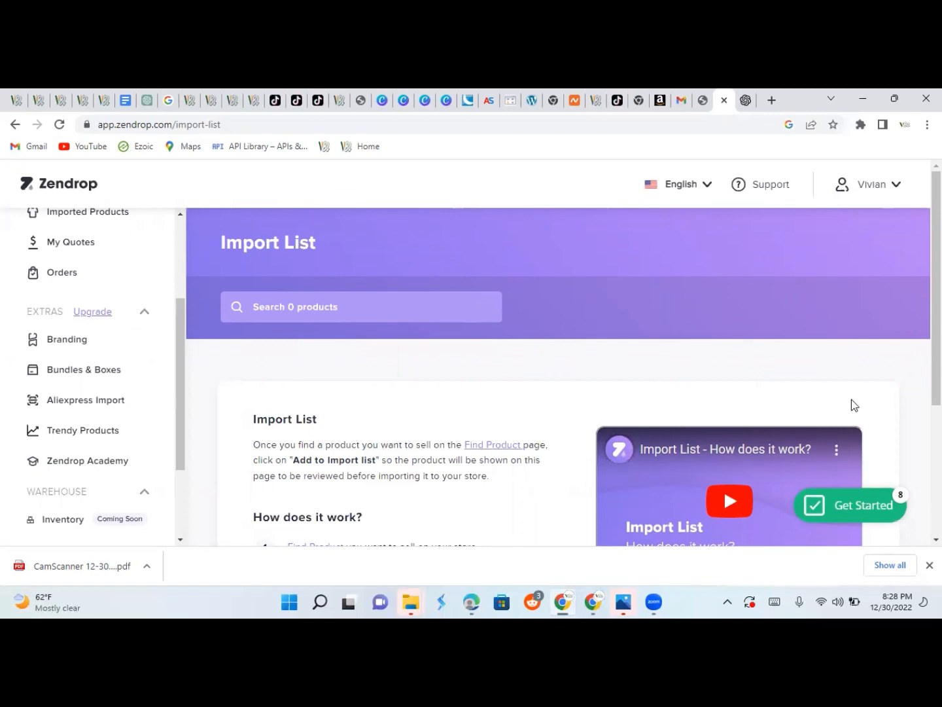
pyautogui.scroll(-3, 724, 489)
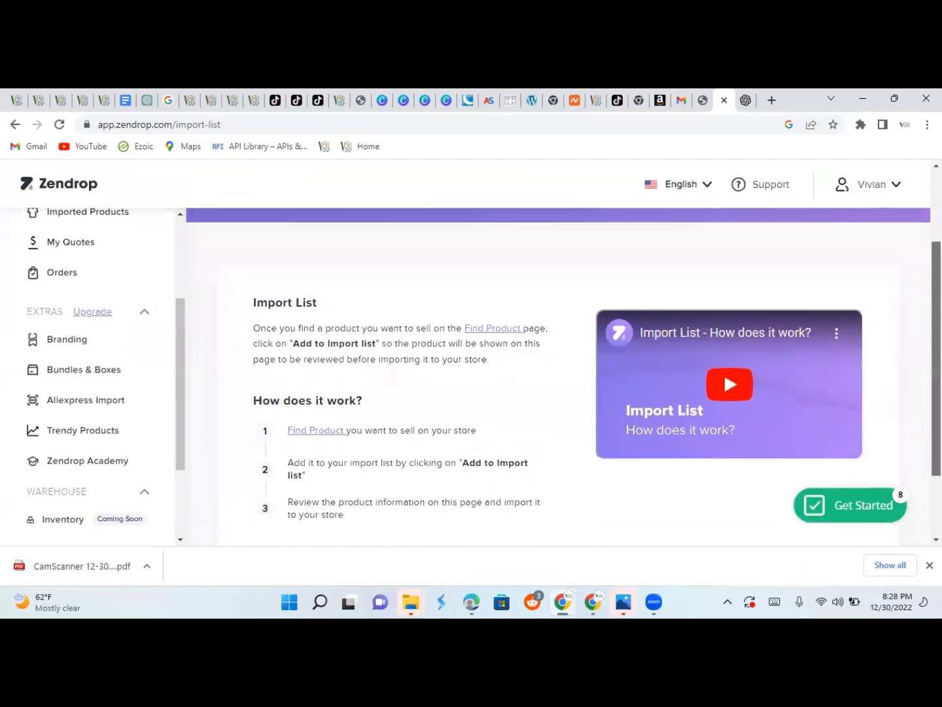
pyautogui.scroll(-1, 564, 377)
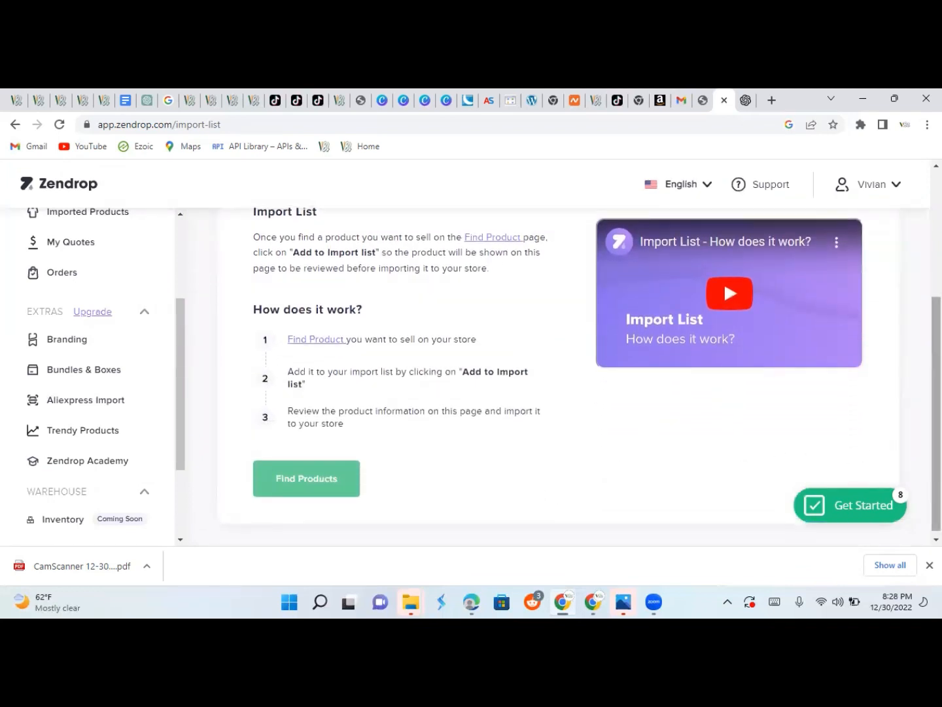
pyautogui.scroll(2, 851, 458)
pyautogui.scroll(2, 564, 377)
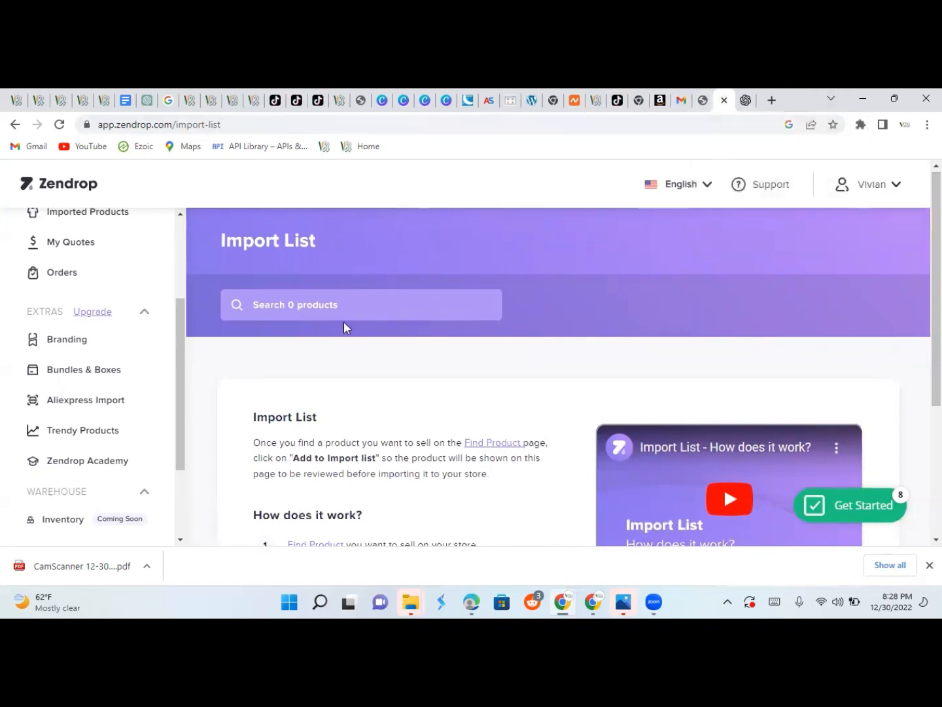
# In WooCommerce Products, trash the newer duplicate Massage Gun Mini, keeping the $52.59 one.
pyautogui.click(702, 102)
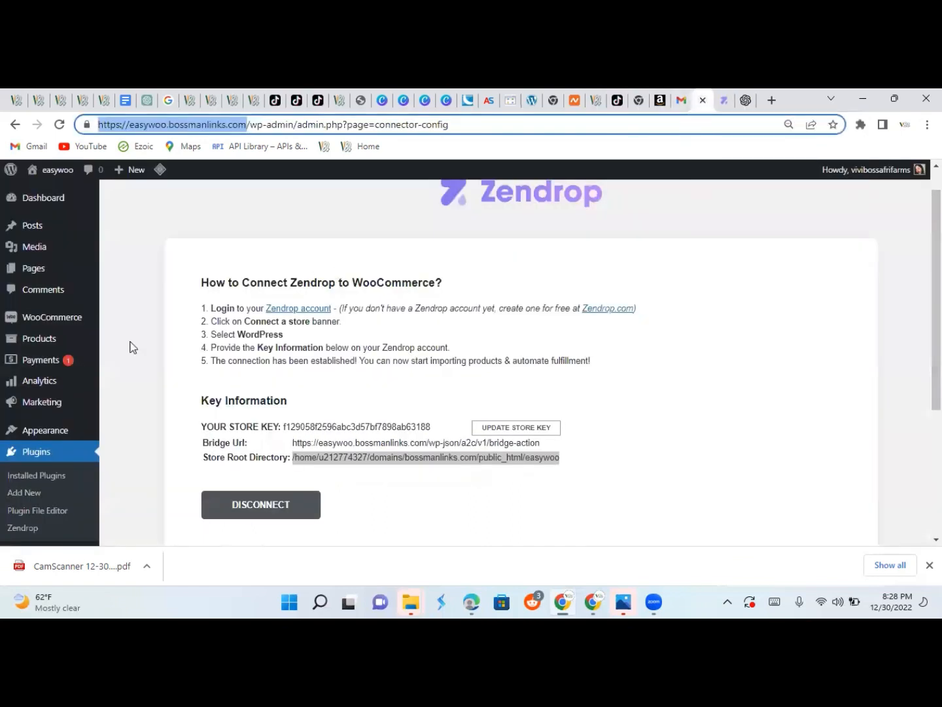
pyautogui.click(31, 338)
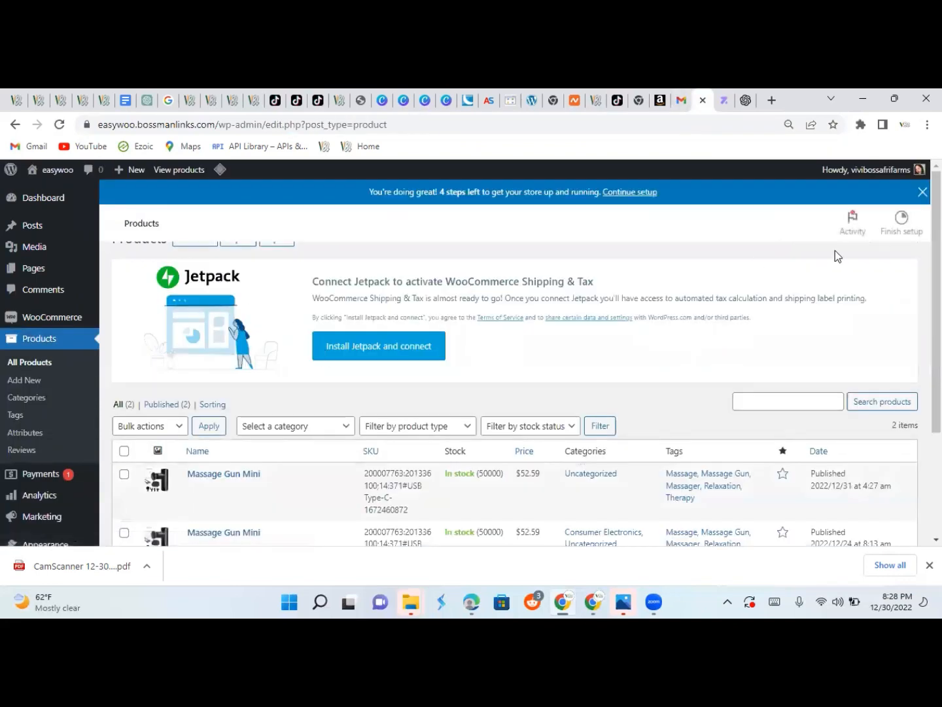
pyautogui.scroll(-2, 471, 359)
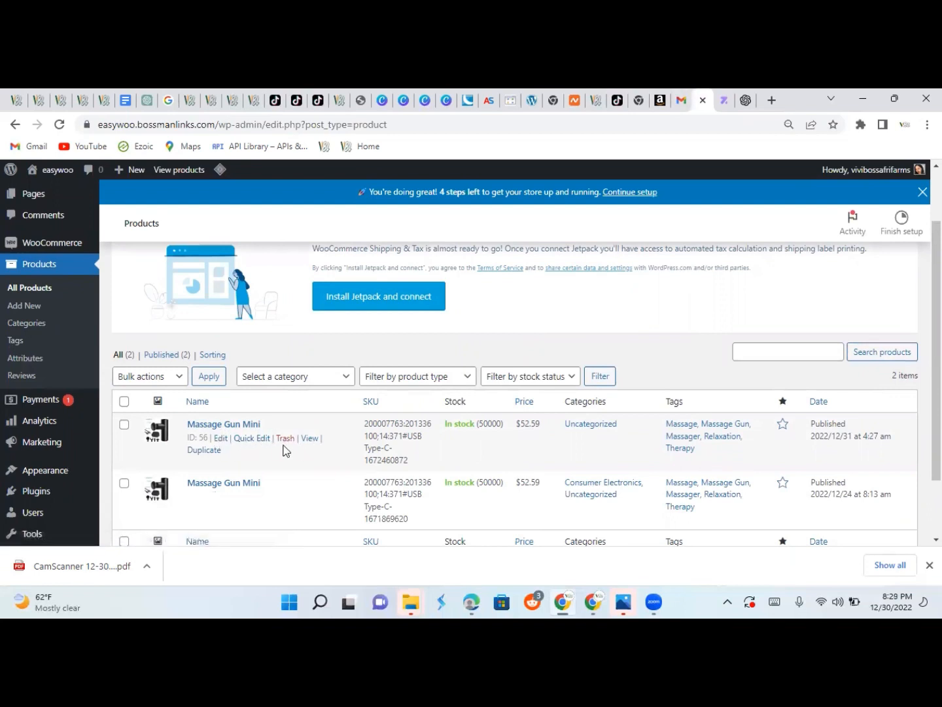
pyautogui.click(286, 438)
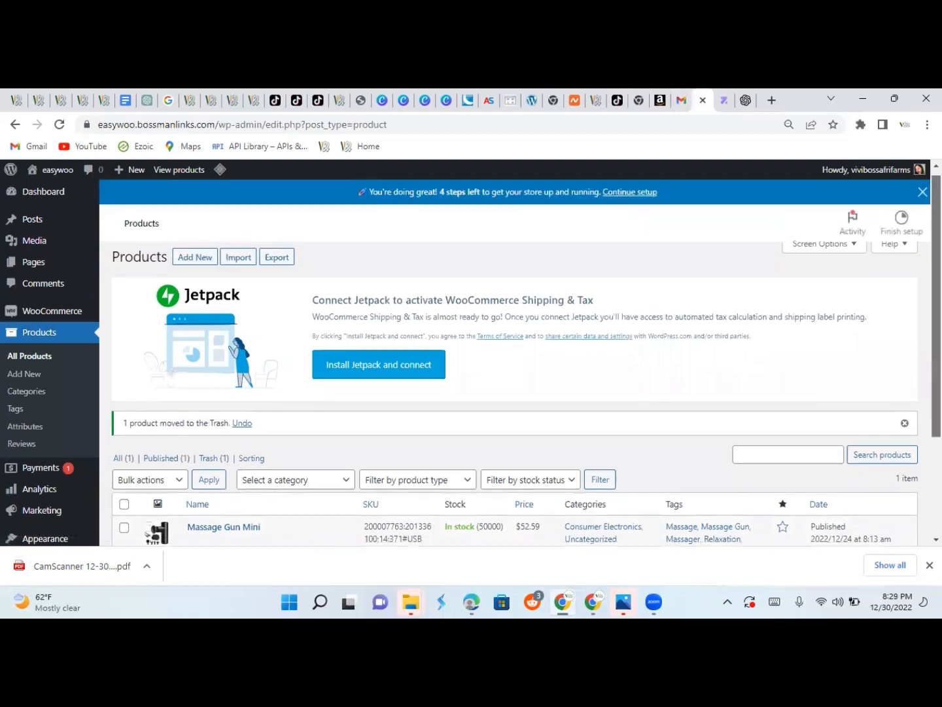
pyautogui.scroll(-2, 515, 359)
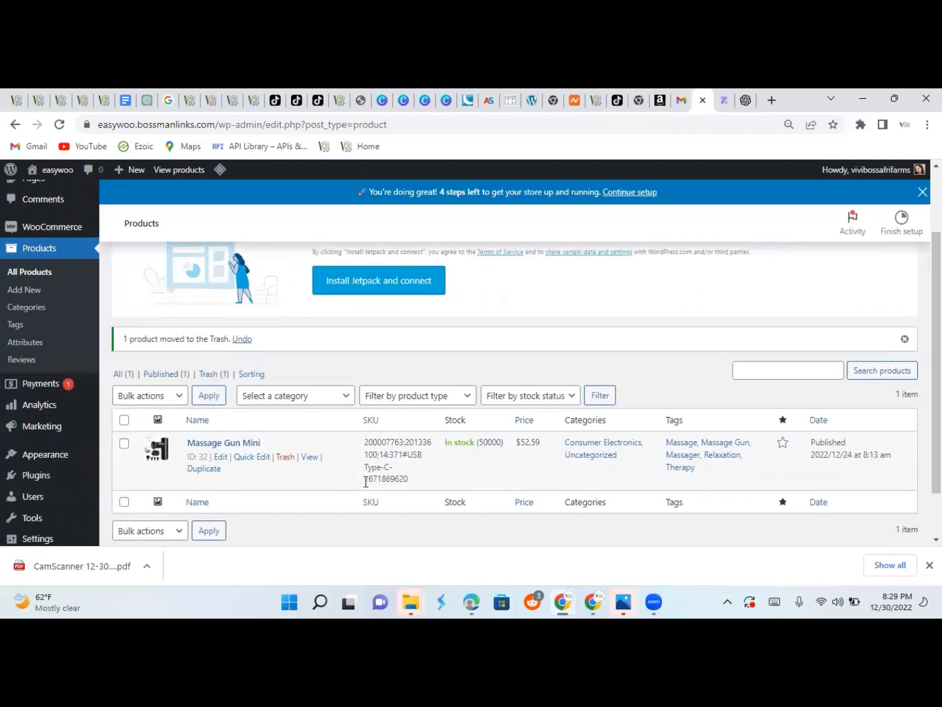
pyautogui.click(307, 458)
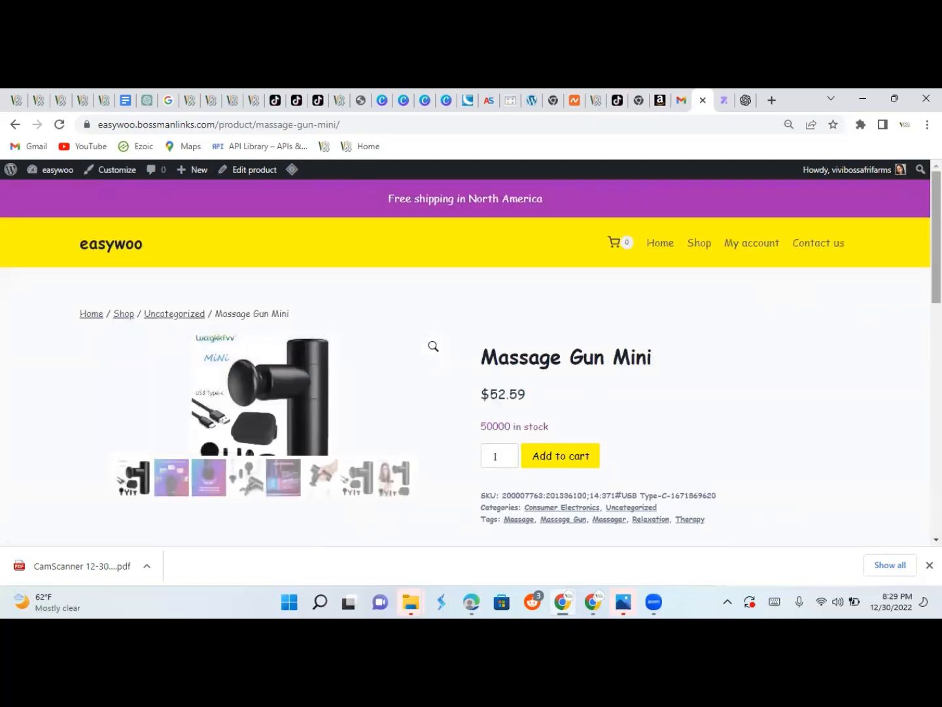
pyautogui.scroll(-2, 471, 357)
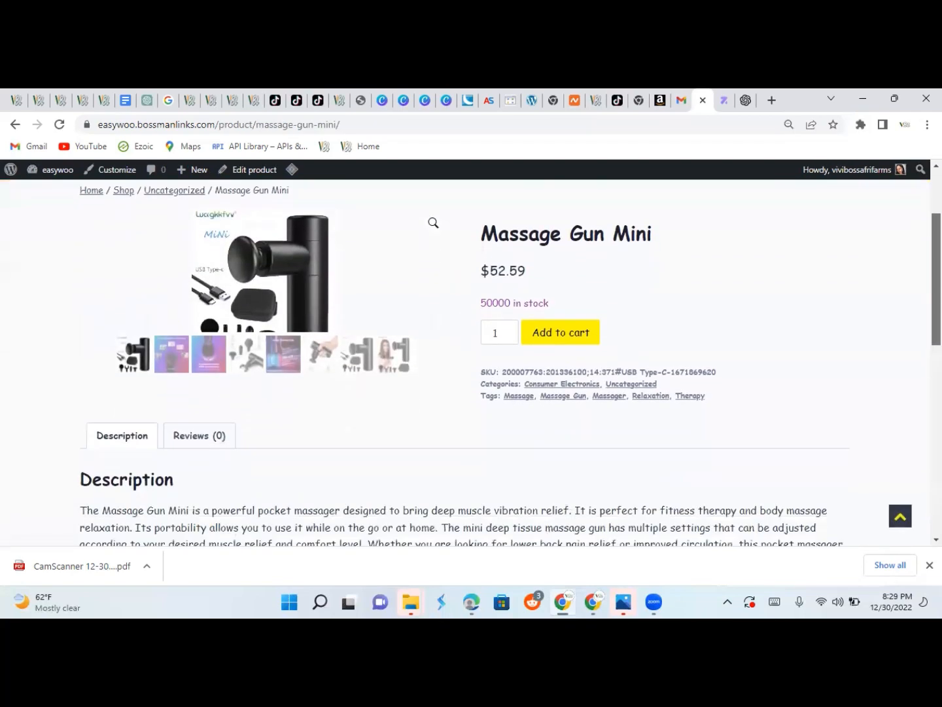
pyautogui.scroll(-3, 471, 360)
pyautogui.scroll(4, 471, 360)
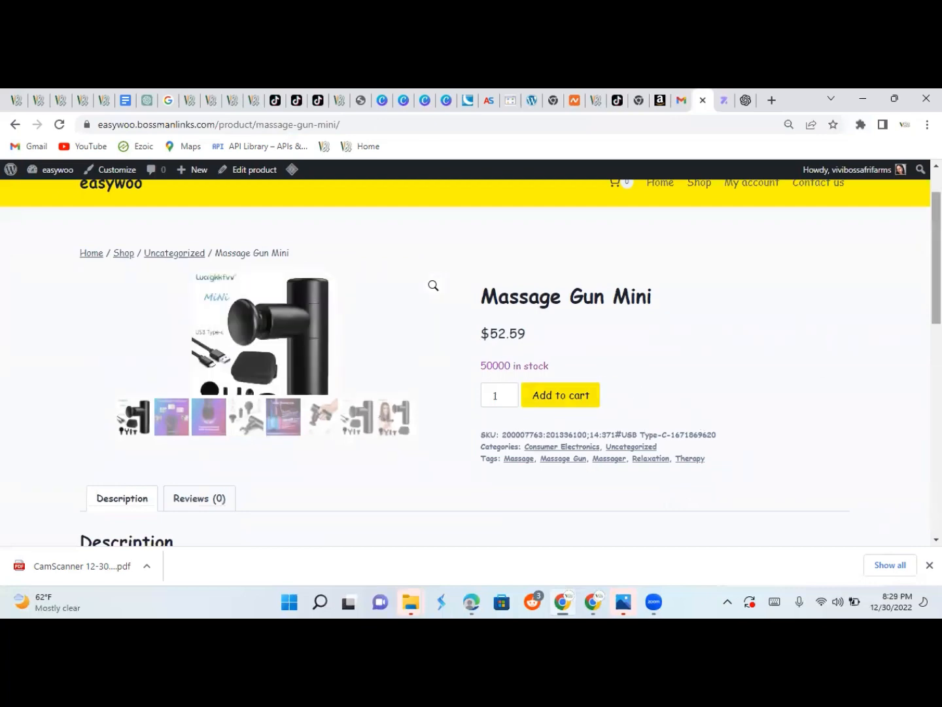
pyautogui.scroll(-2, 703, 425)
pyautogui.scroll(-2, 471, 360)
pyautogui.scroll(5, 471, 360)
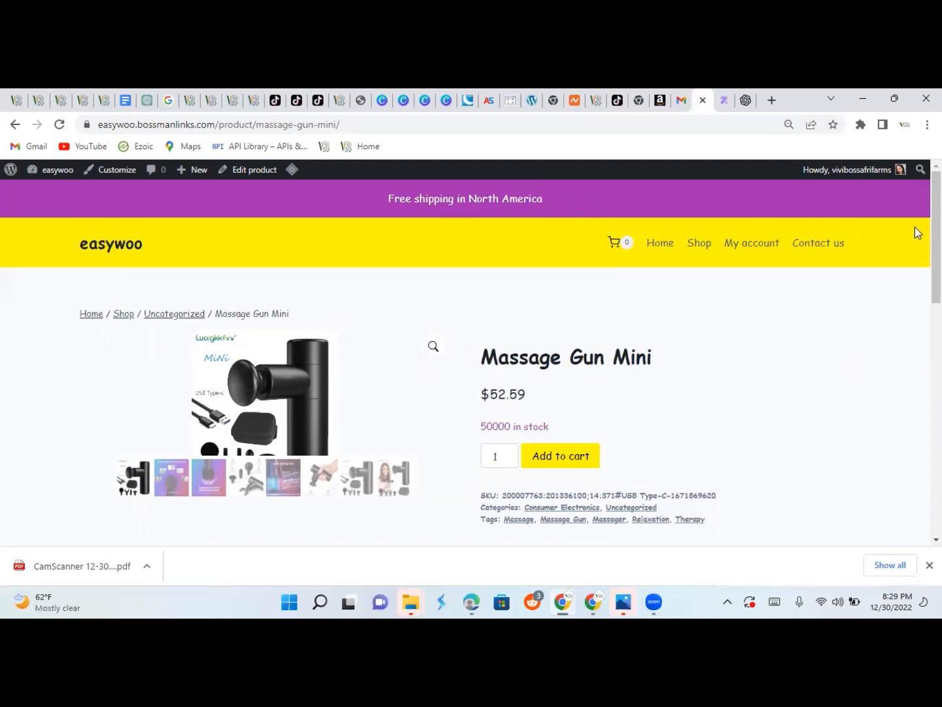
pyautogui.scroll(-6, 915, 227)
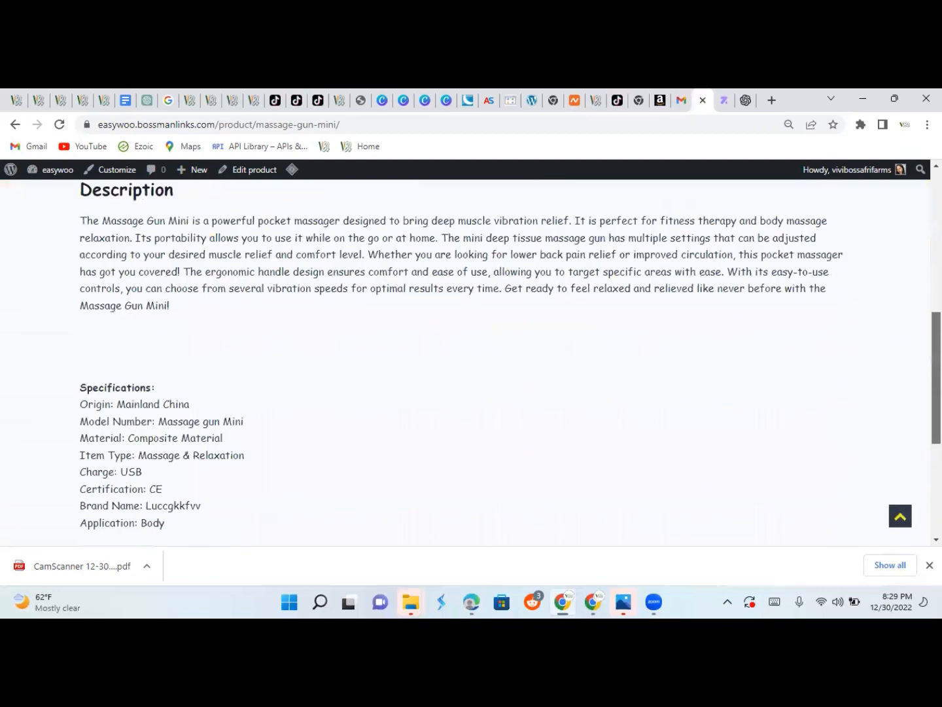
pyautogui.scroll(-4, 471, 360)
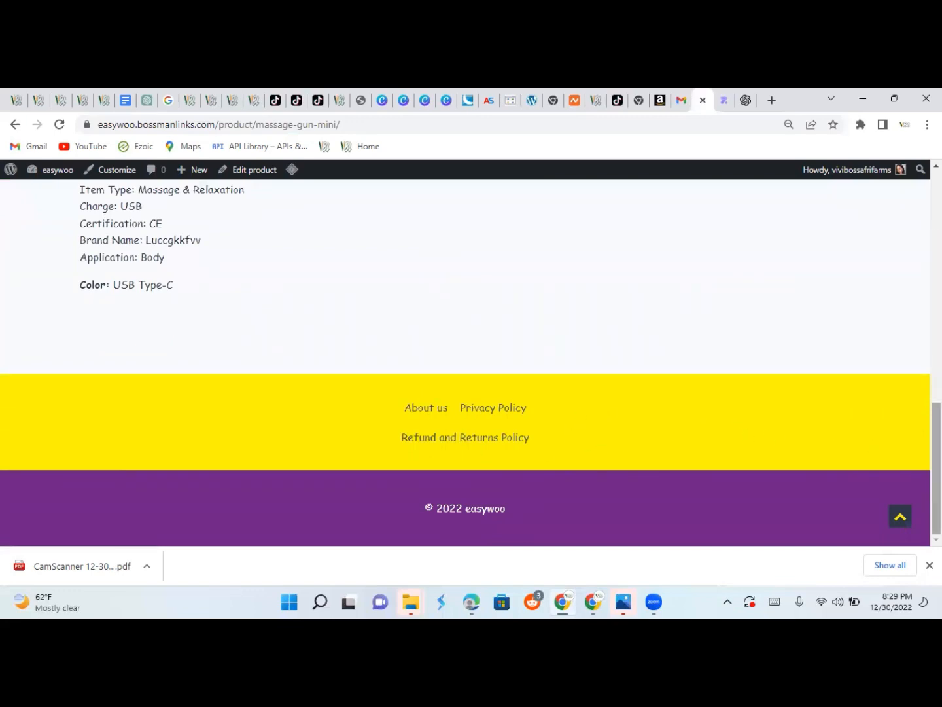
pyautogui.scroll(4, 935, 458)
pyautogui.scroll(2, 471, 360)
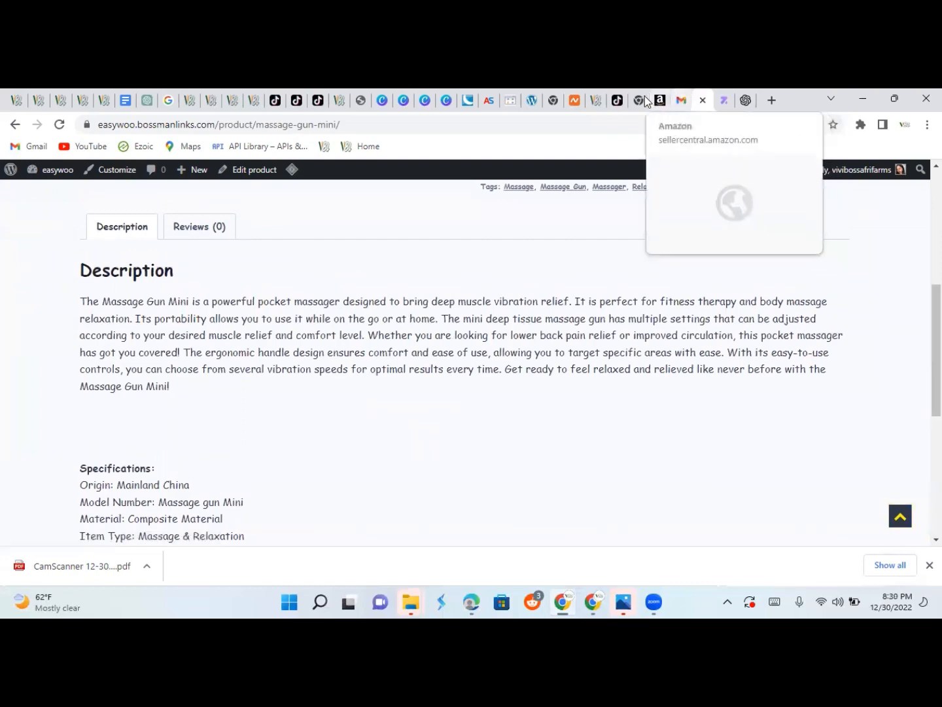
pyautogui.click(597, 102)
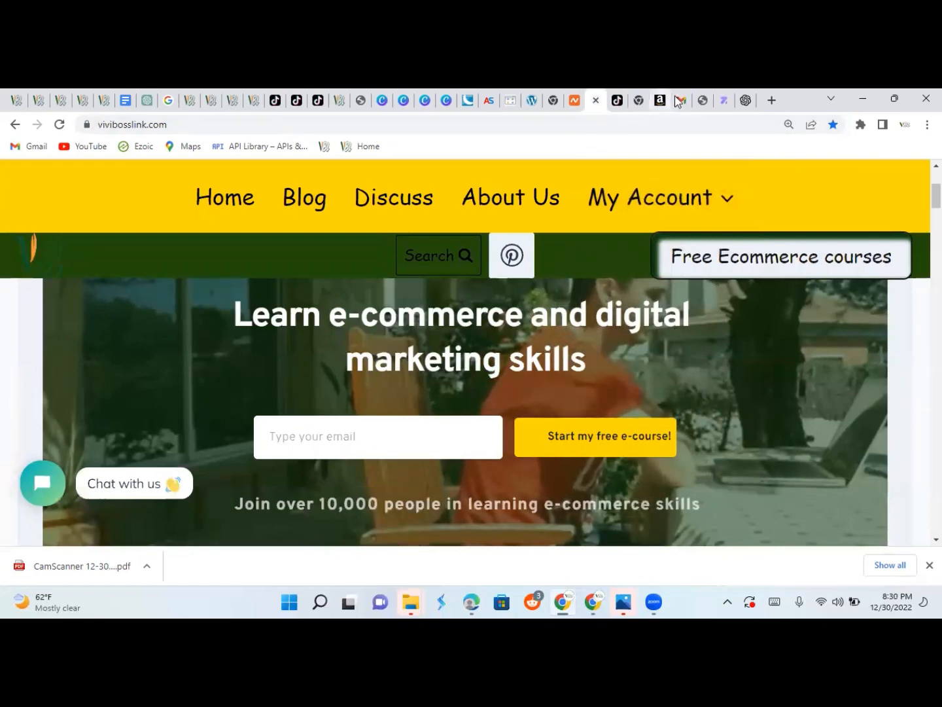
pyautogui.click(704, 101)
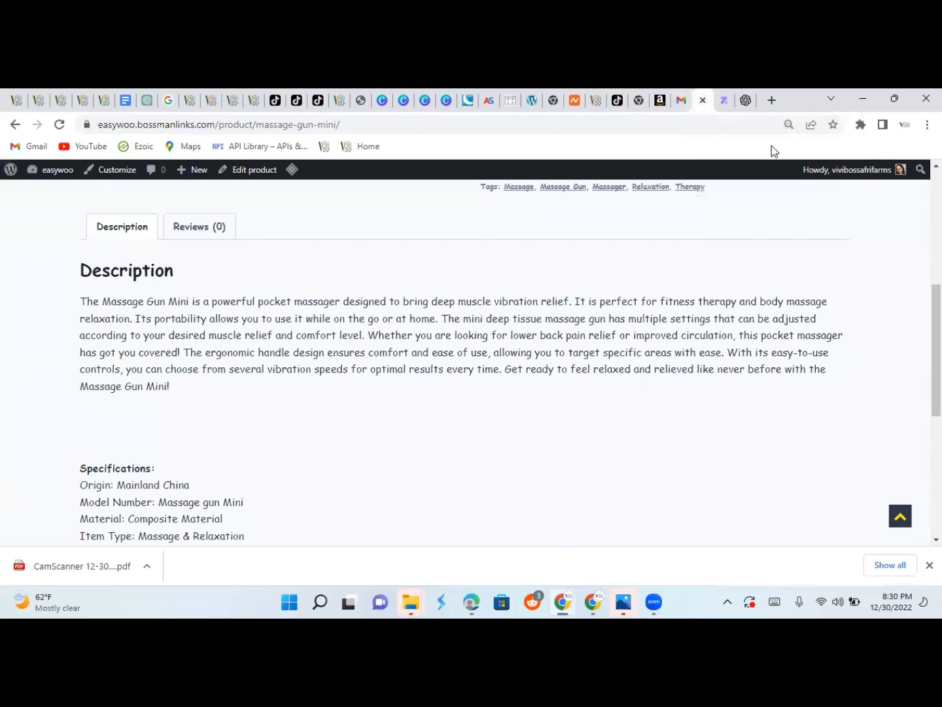
pyautogui.scroll(6, 908, 288)
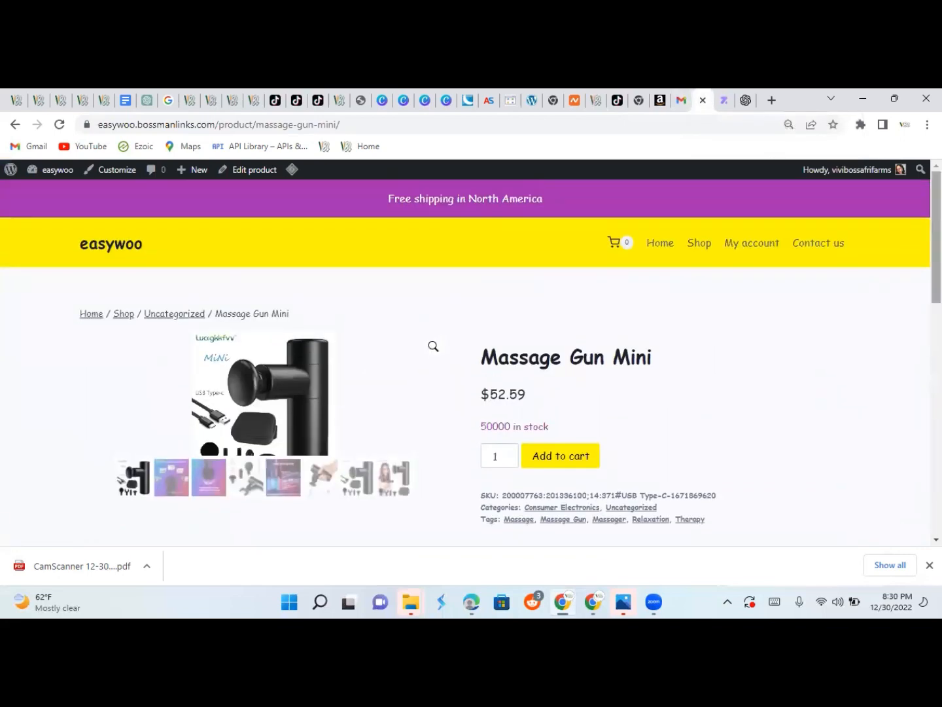
pyautogui.click(15, 125)
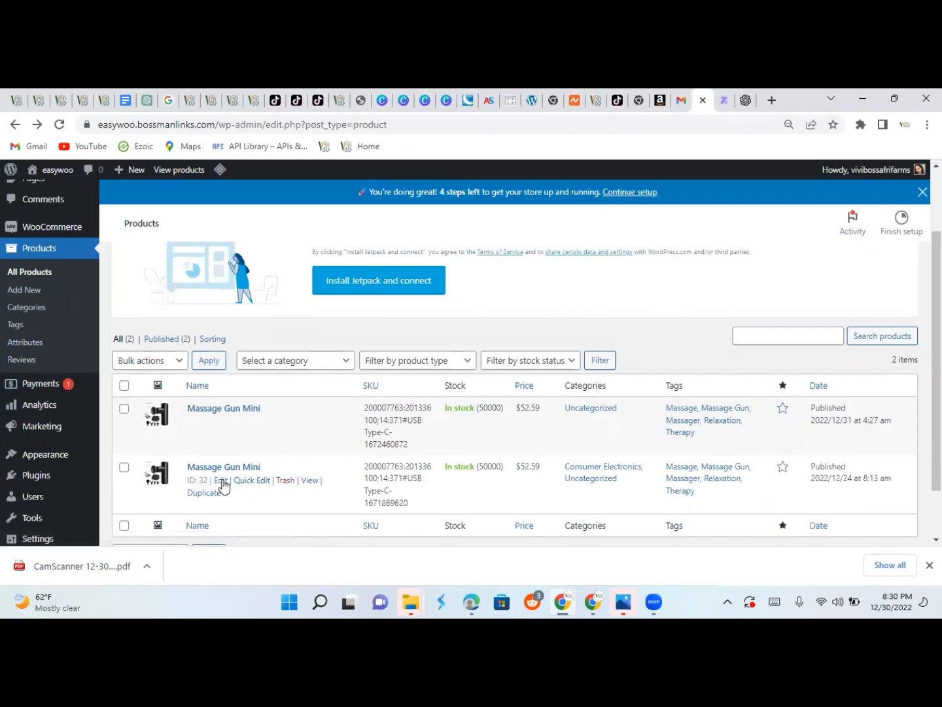
# Edit the Massage Gun Mini, preview its permalink, then return to the Edit product page.
pyautogui.click(222, 482)
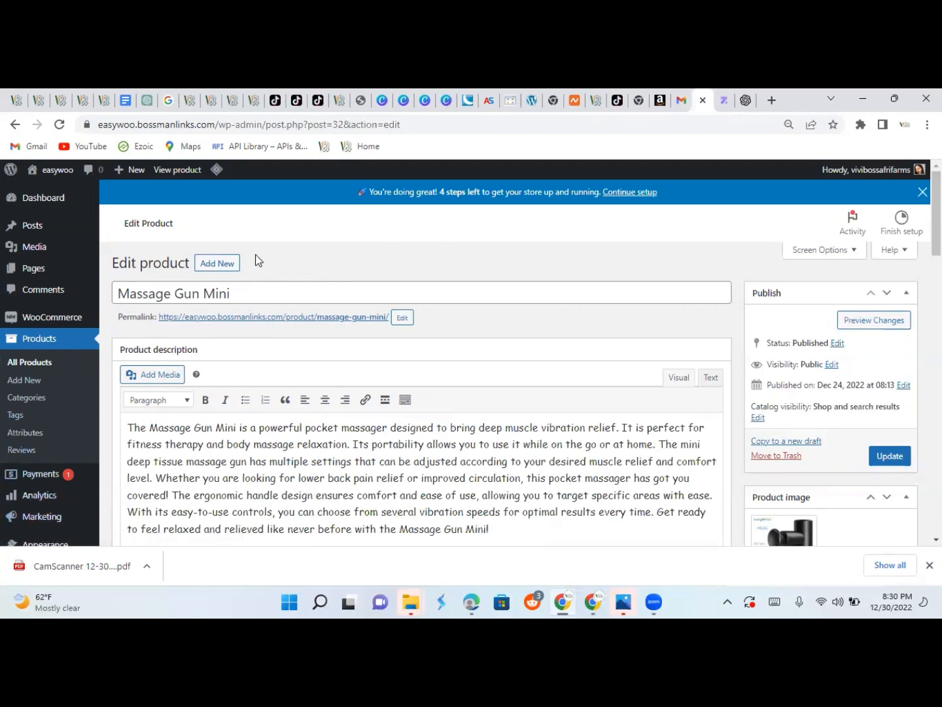
pyautogui.click(273, 318)
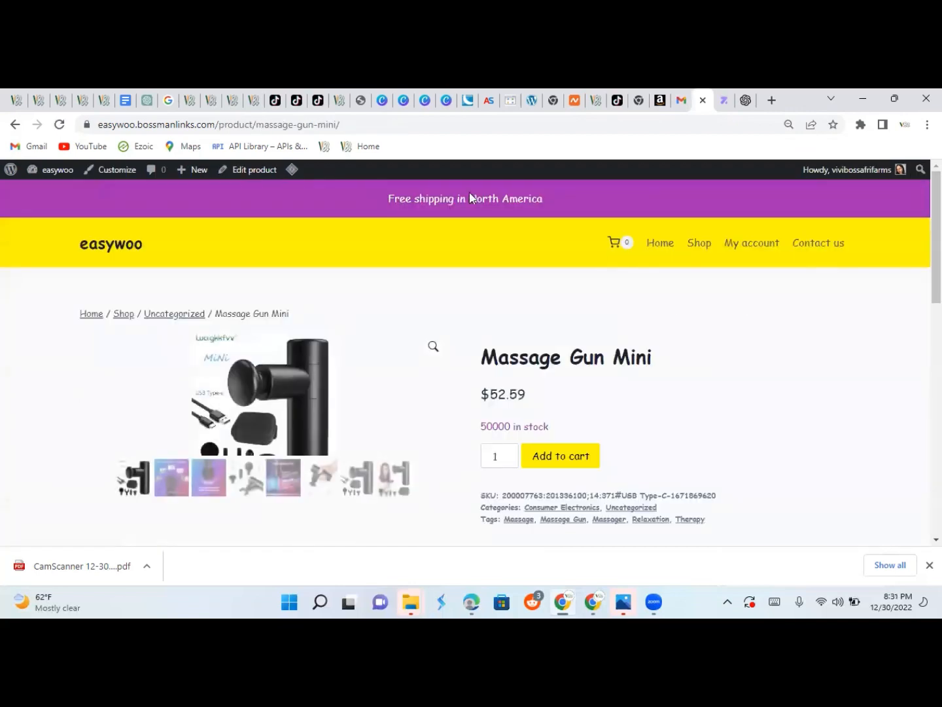
pyautogui.click(15, 124)
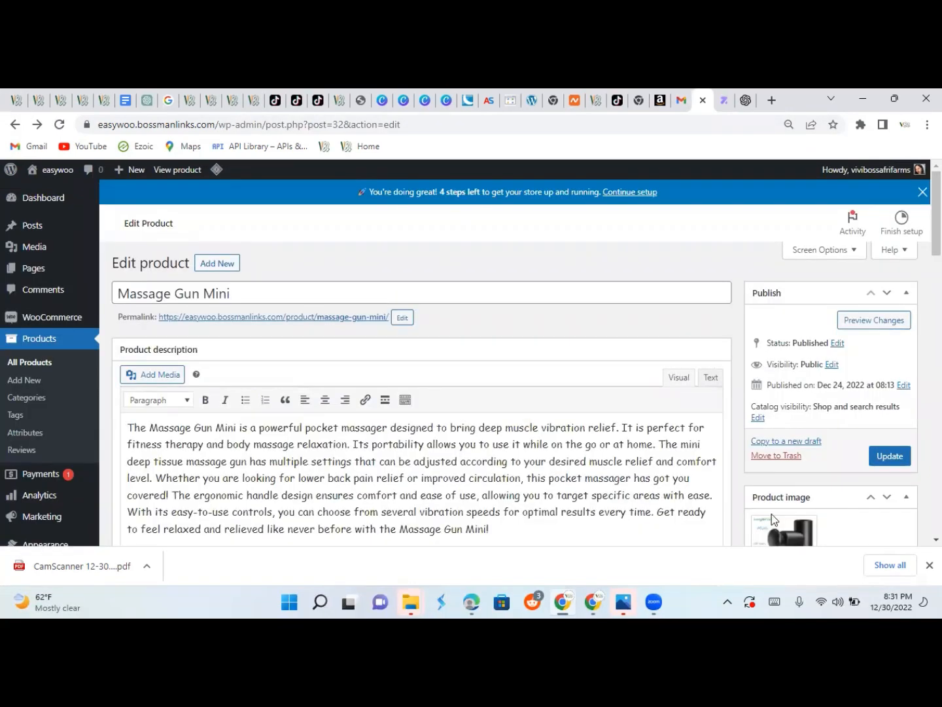
# Review the Massage Gun Mini's title and description, then open its live storefront page.
pyautogui.moveTo(936, 214); pyautogui.dragTo(936, 416)
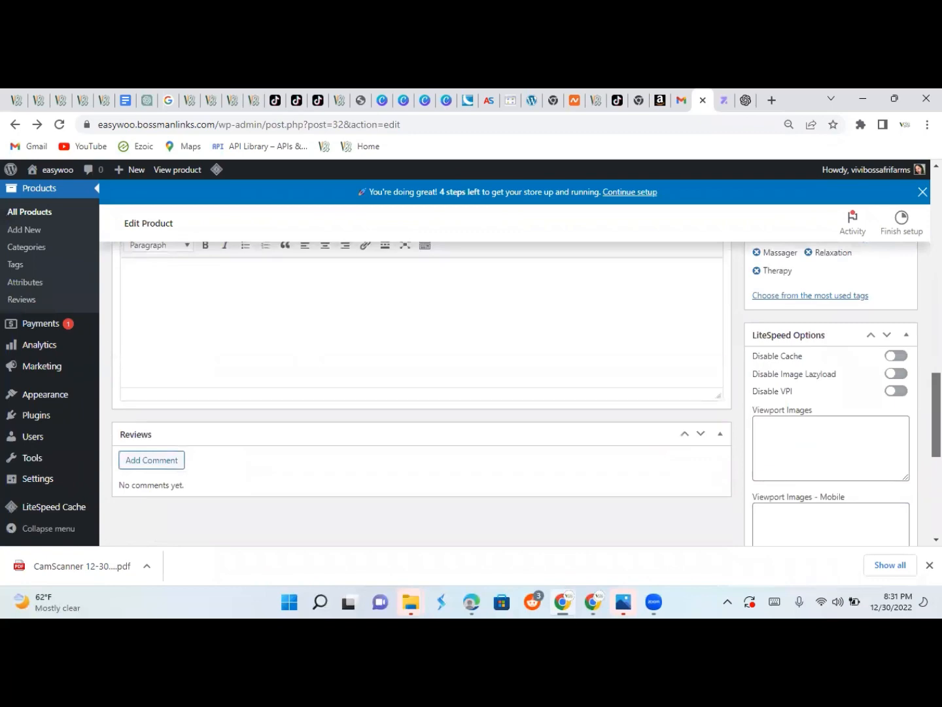
pyautogui.scroll(10, 422, 392)
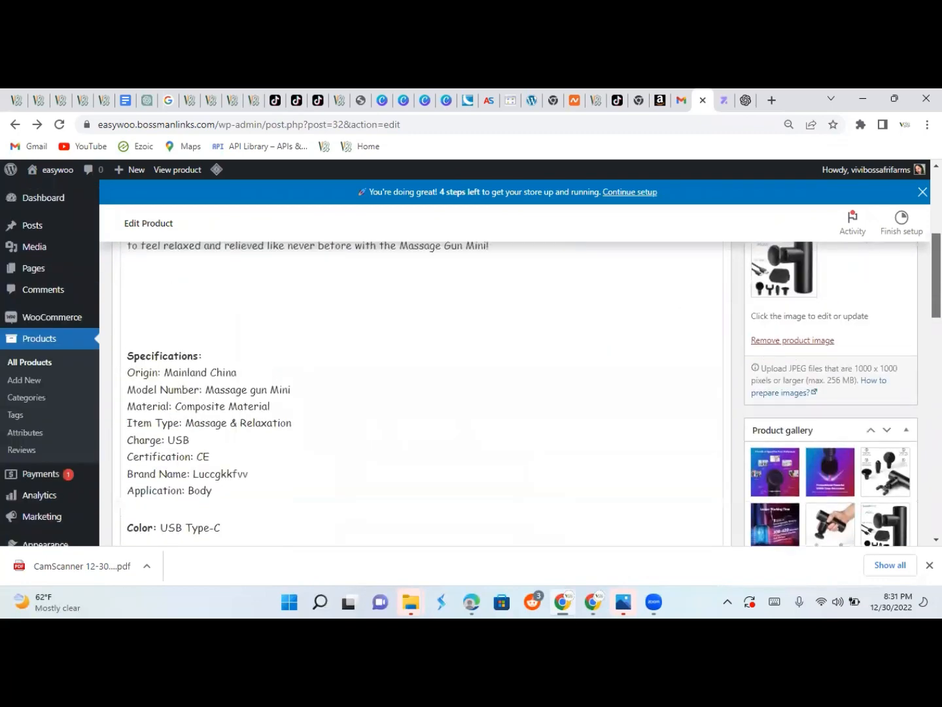
pyautogui.scroll(2, 422, 392)
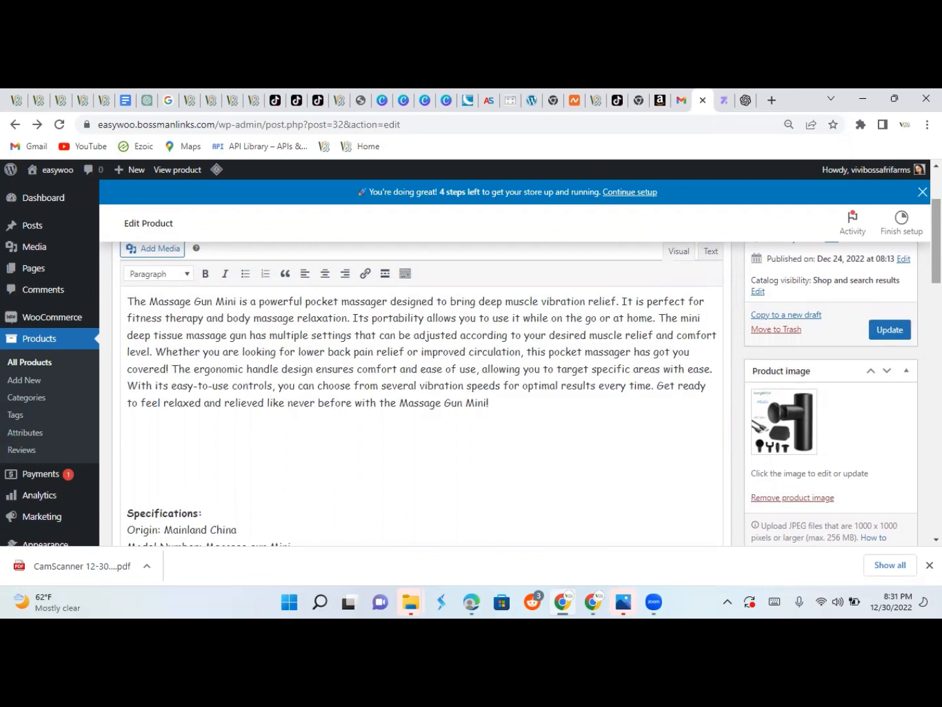
pyautogui.scroll(2, 418, 392)
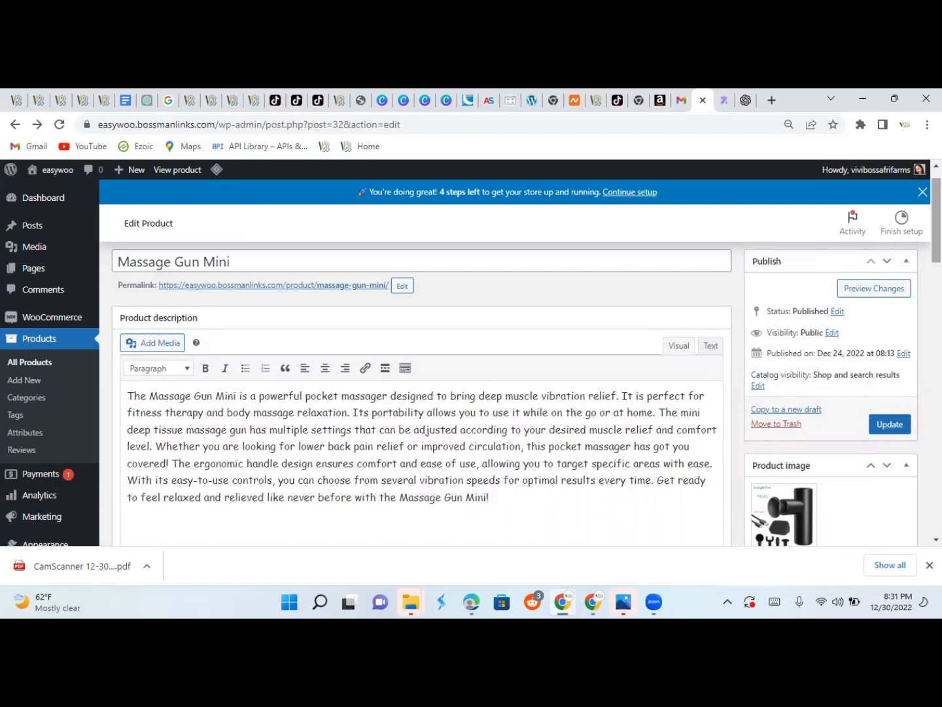
pyautogui.click(343, 263)
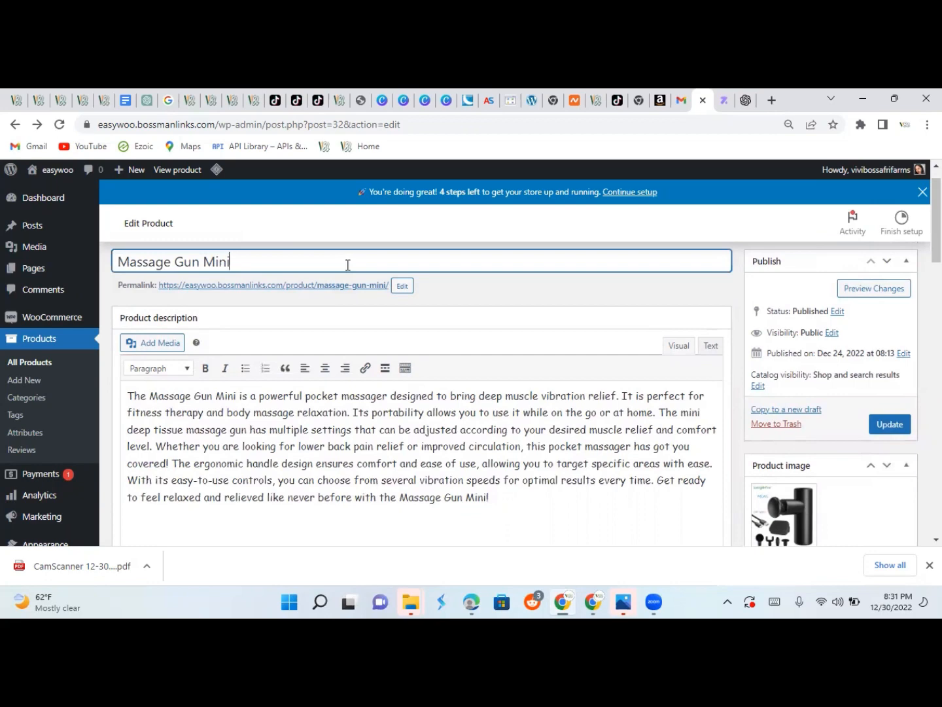
pyautogui.click(280, 464)
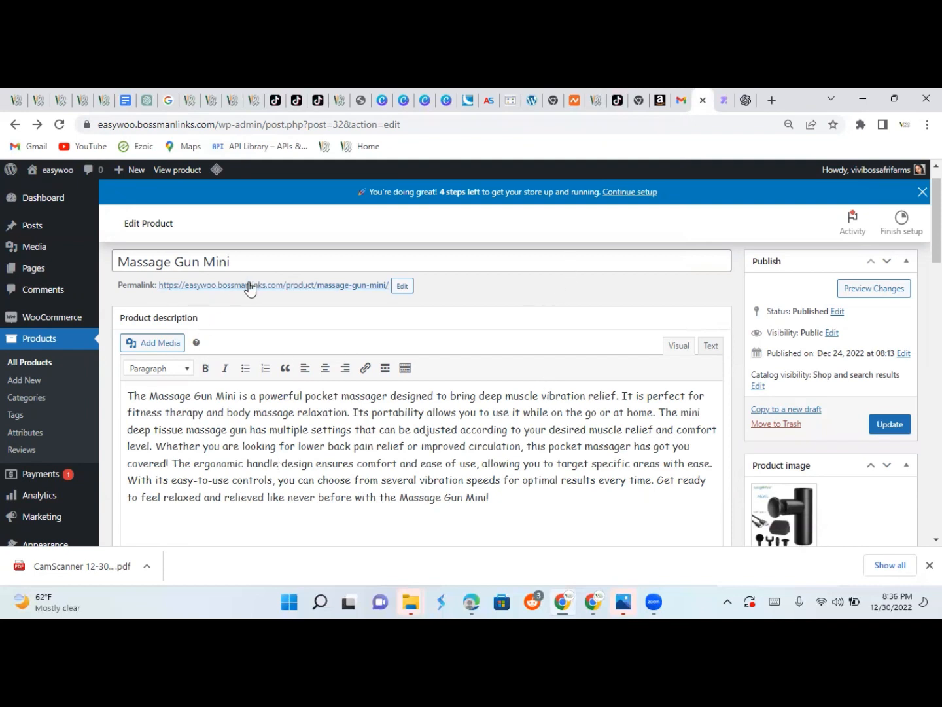
pyautogui.click(249, 286)
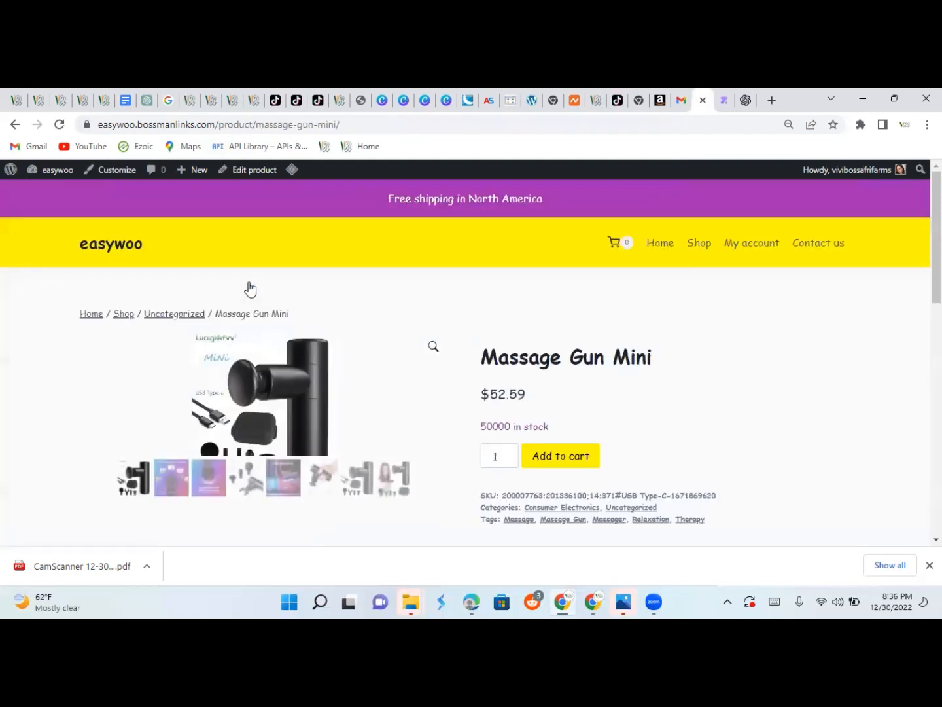